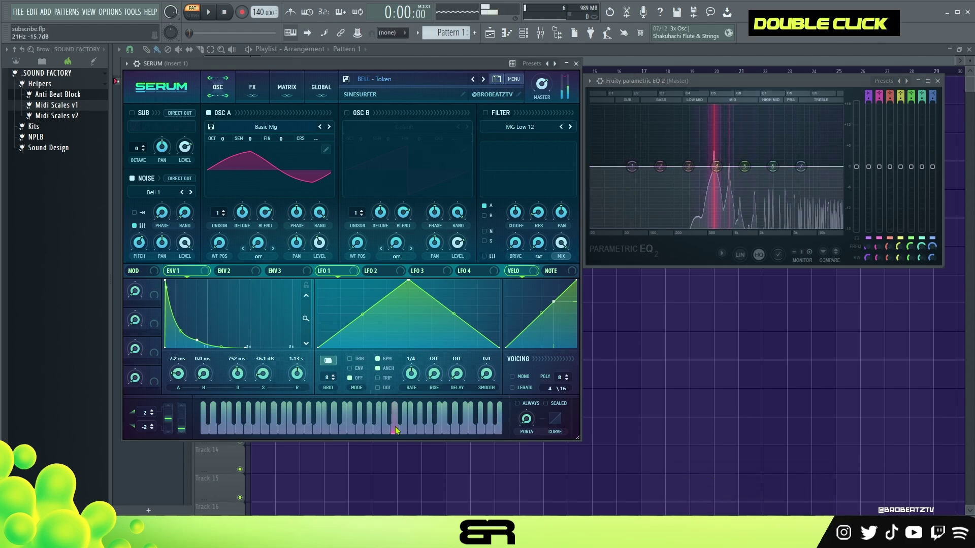
Drag master EQ band 5 into a gentle boost of about 3 dB near 1737 Hz.
drag(744, 166, 759, 148)
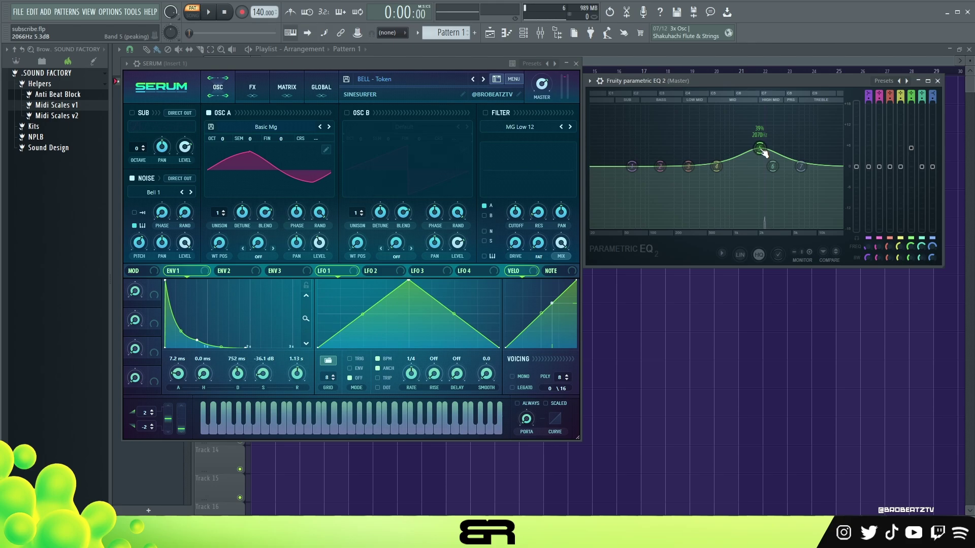
drag(759, 148, 752, 156)
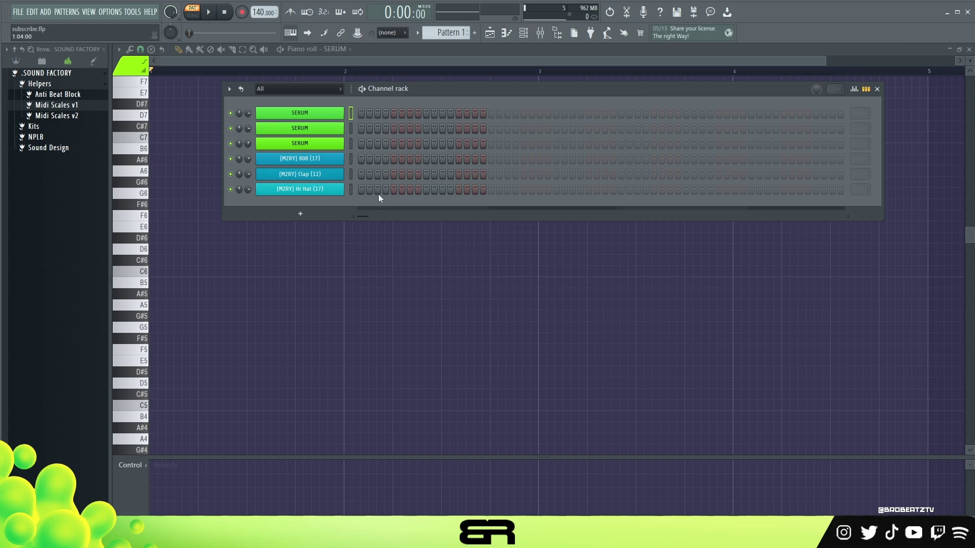
Load the D Minor scale from Midi Scales v1 as a new channel in the rack.
ctrl+click(329, 114)
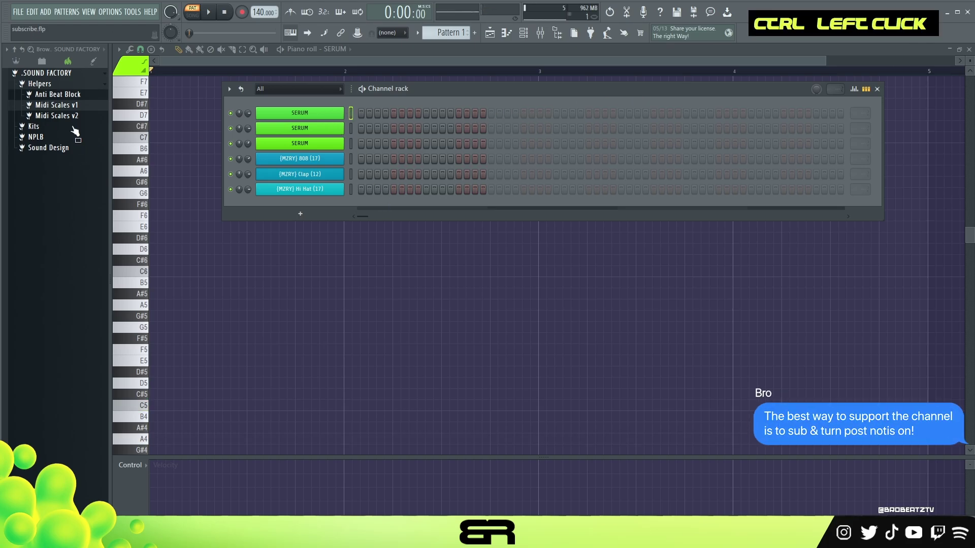
click(77, 105)
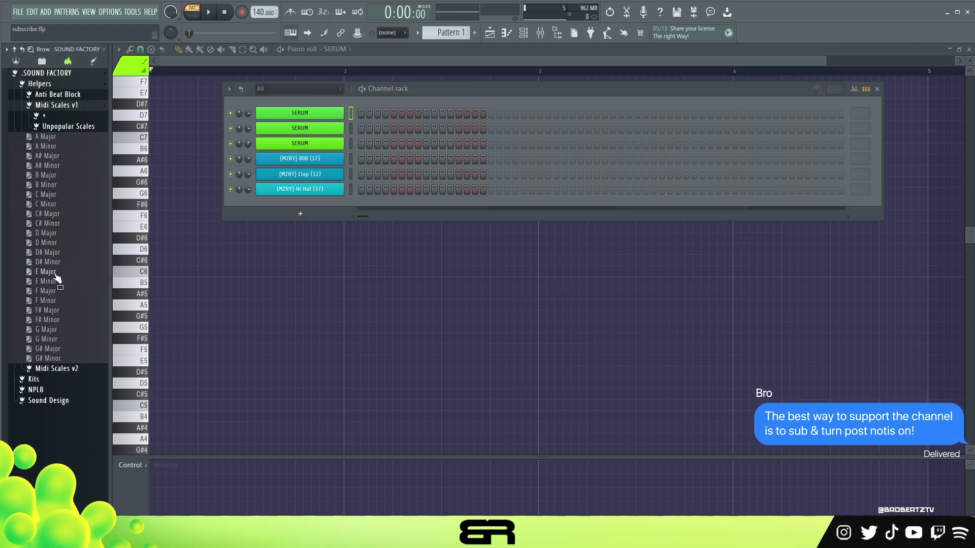
drag(46, 243, 301, 112)
click(87, 108)
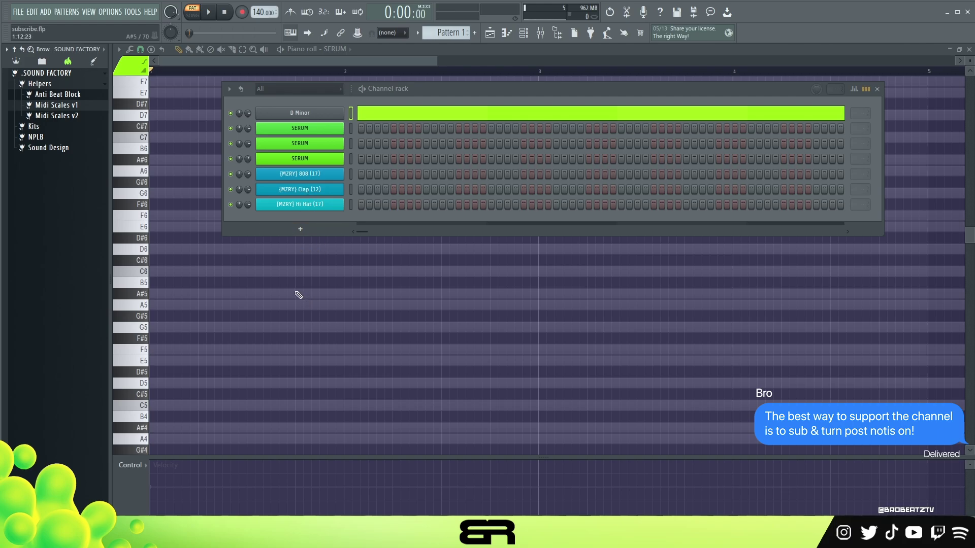
Close the channel rack and clear the E6, G#6, A6 and A#6 test notes.
right_click(265, 266)
click(208, 226)
click(232, 182)
click(248, 171)
click(264, 159)
right_click(264, 166)
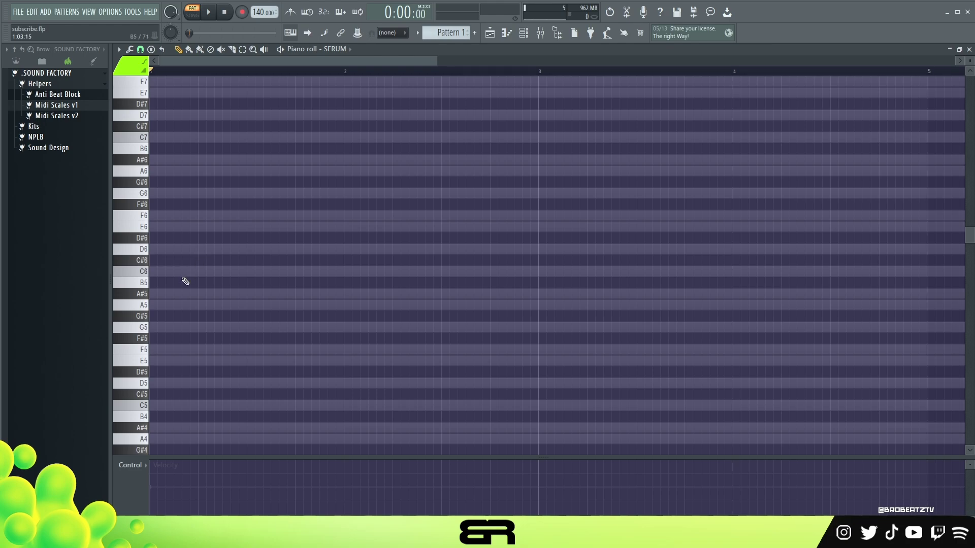
Draw a one-bar D5 note, stack copies upward into a chord, and audition it.
click(167, 383)
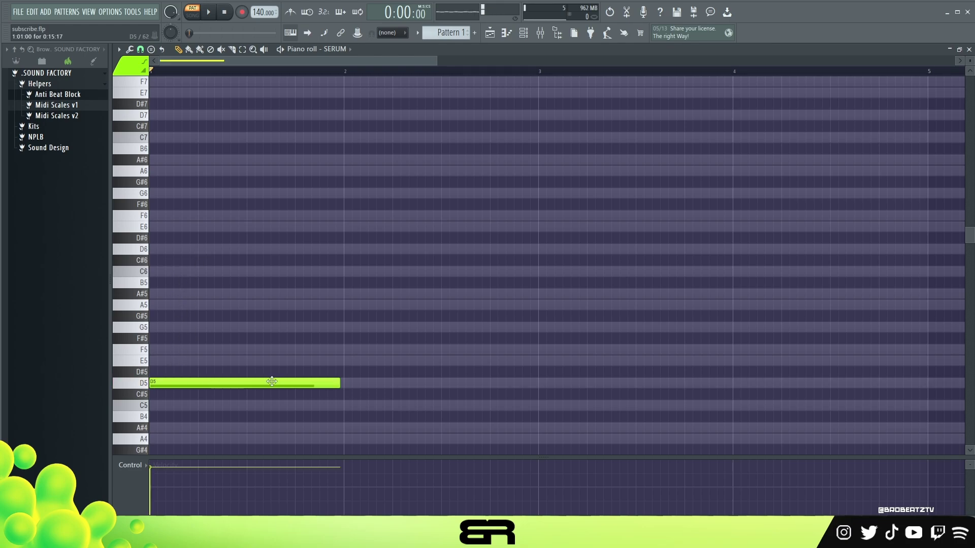
ctrl+click(266, 383)
drag(198, 383, 168, 270)
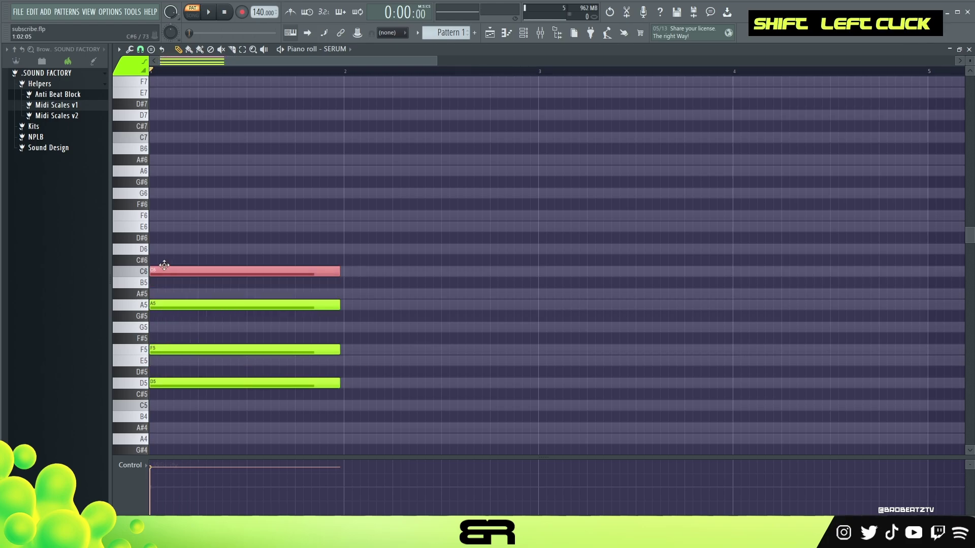
key(space)
key(space)
key(space)
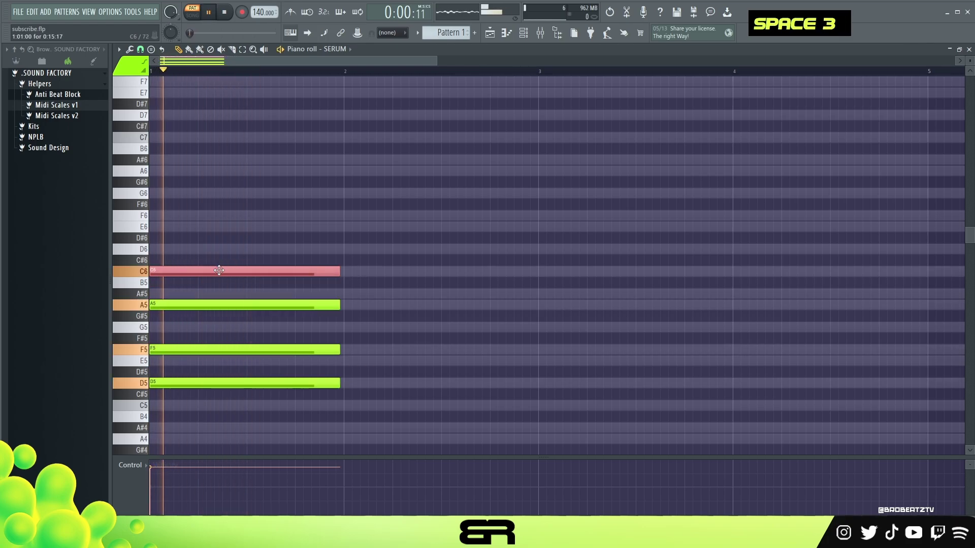
Duplicate the A5 note and raise the copy an octave to A6.
key(space)
ctrl+click(192, 293)
shift+click(196, 293)
ctrl+click(195, 305)
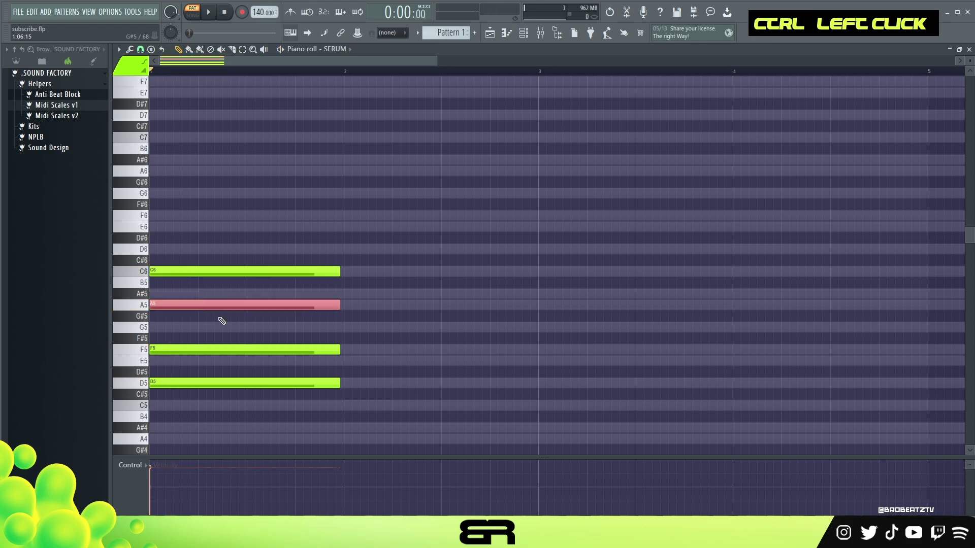
drag(195, 305, 196, 305)
key(ctrl+Up)
Try deleting the F5 note, then restore it with undo.
key(space)
drag(283, 312, 282, 351)
key(space)
key(space)
key(ctrl+Up)
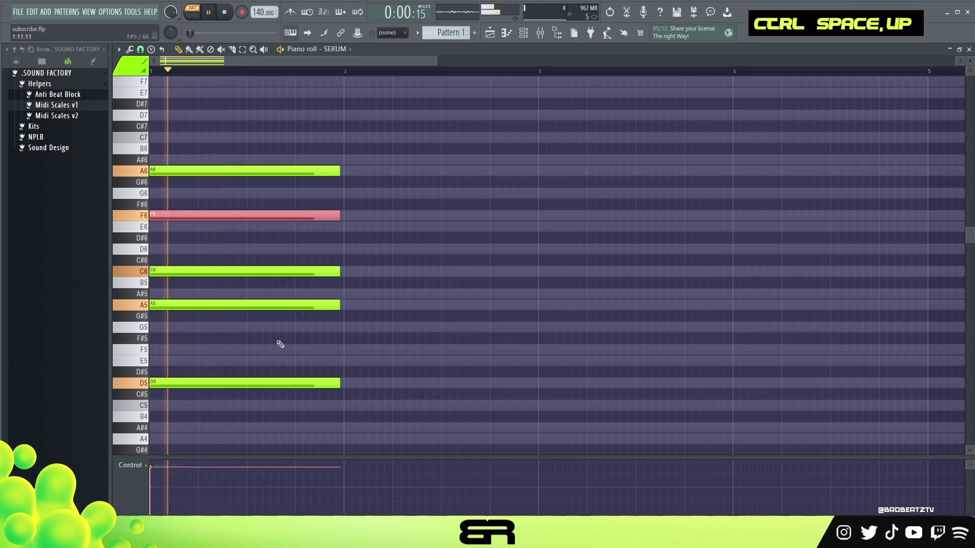
key(ctrl+Down)
right_click(284, 349)
Raise F5 to F6, audition it, then delete it and play the chord without F6.
key(space)
key(space)
key(ctrl+z)
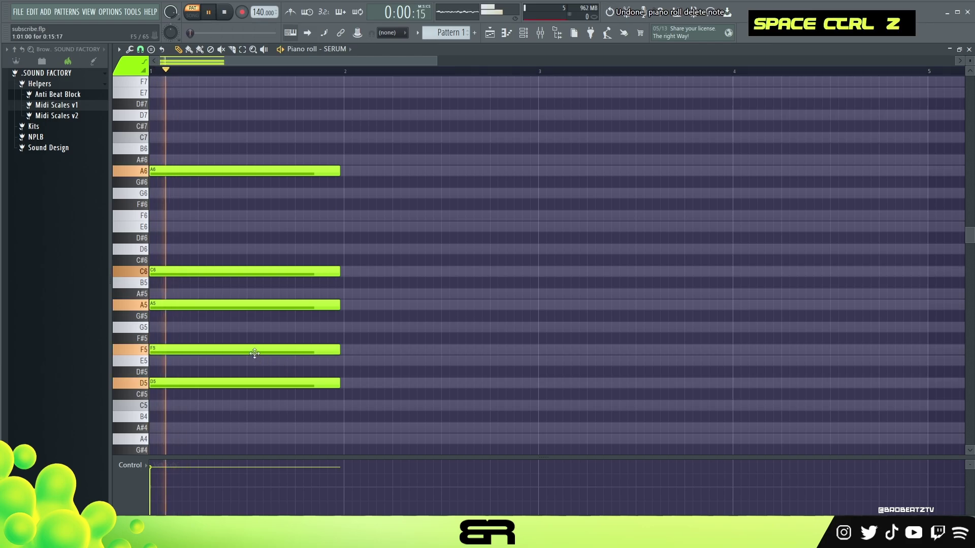
ctrl+click(256, 349)
key(space)
key(space)
key(ctrl+Up)
key(space)
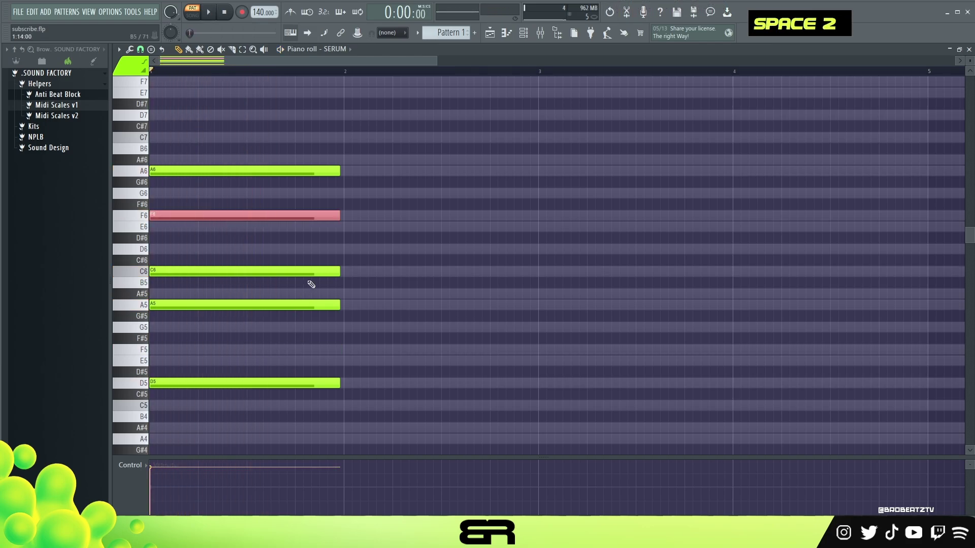
right_click(276, 241)
right_click(248, 218)
key(space)
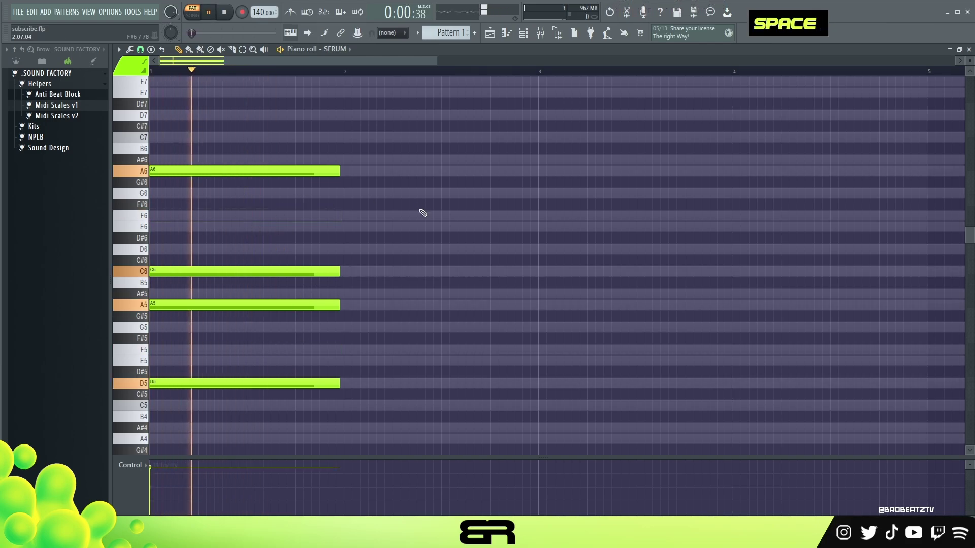
key(space)
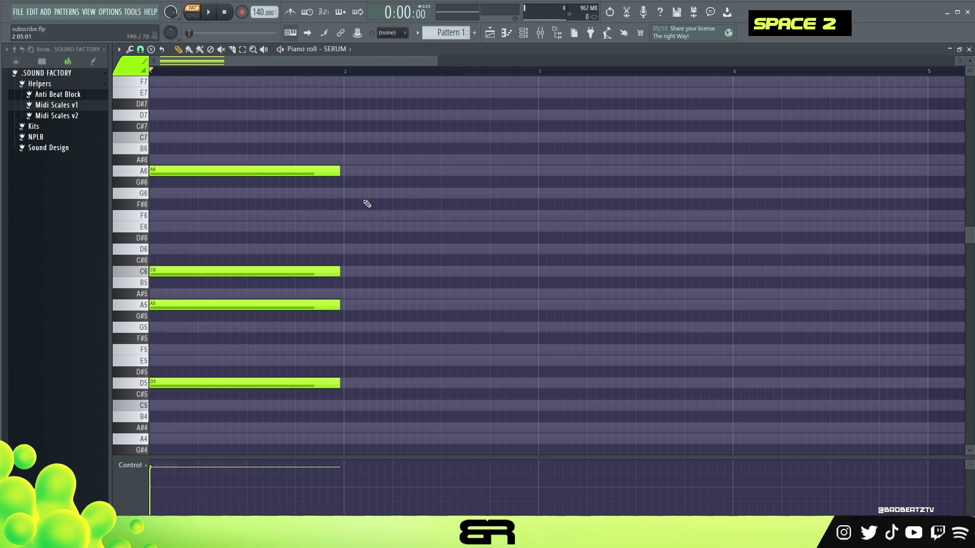
Reselect the chord and copy A5 up to A6, leaving D5, A5, C6 and A6.
right_click(346, 227)
drag(366, 155, 218, 406)
right_click(417, 350)
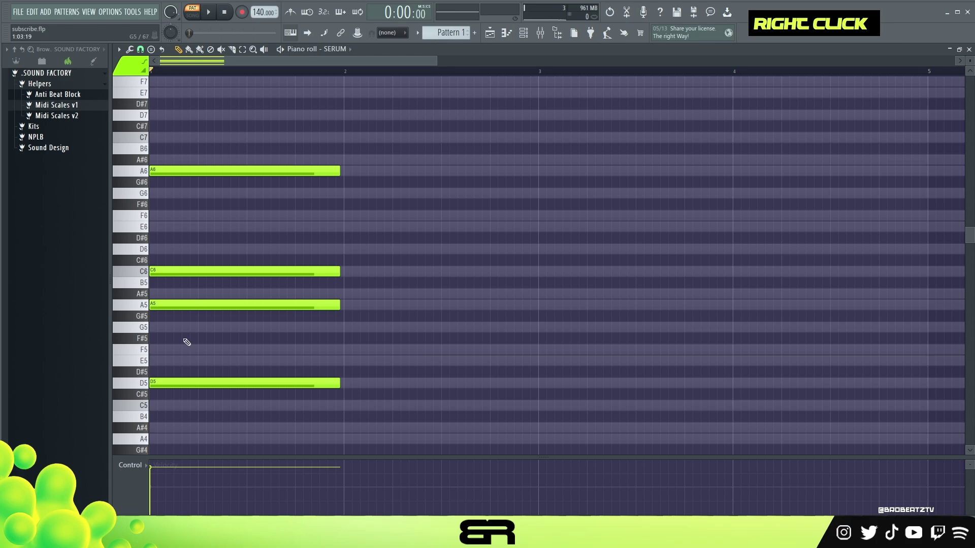
drag(189, 211, 214, 410)
drag(195, 292, 180, 323)
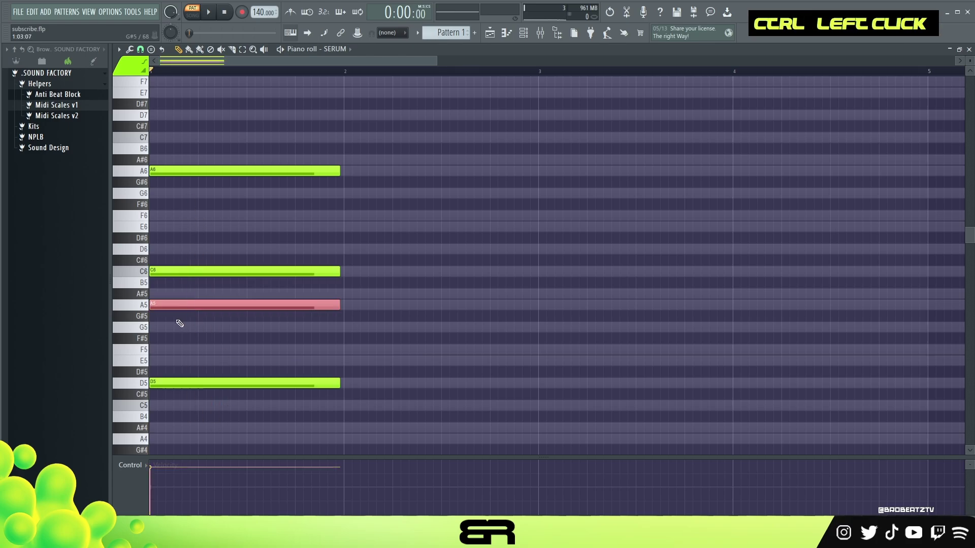
shift+click(180, 304)
key(ctrl+Up)
right_click(346, 175)
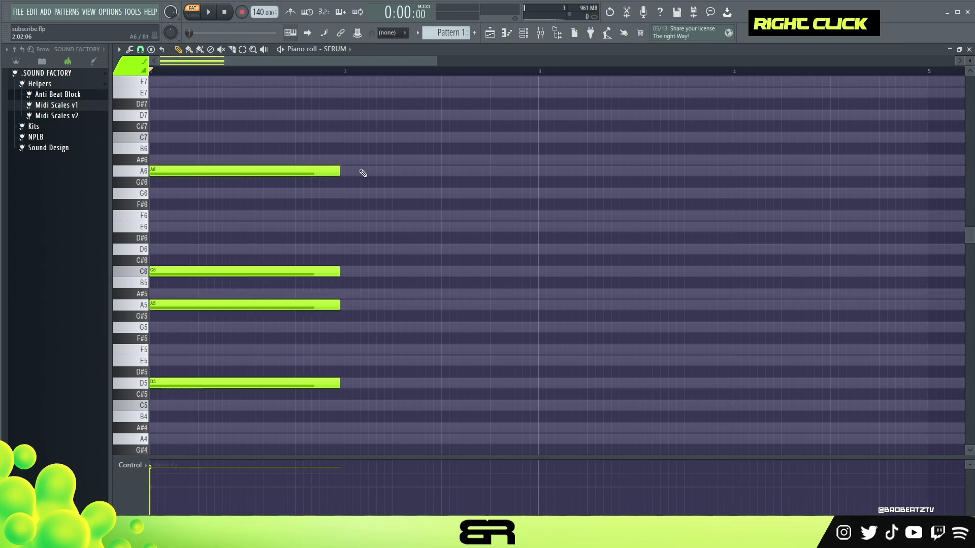
ctrl+click(421, 173)
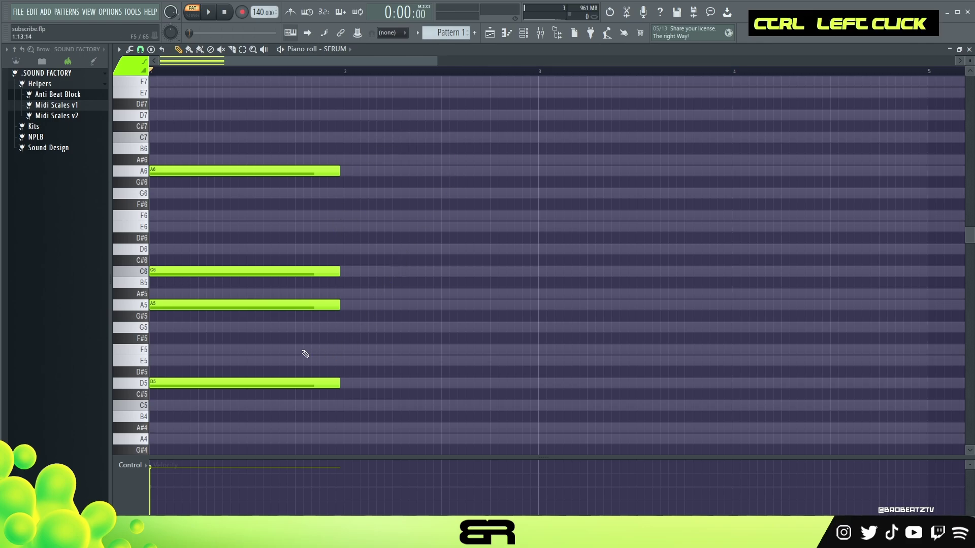
scroll(311, 337, down, 1)
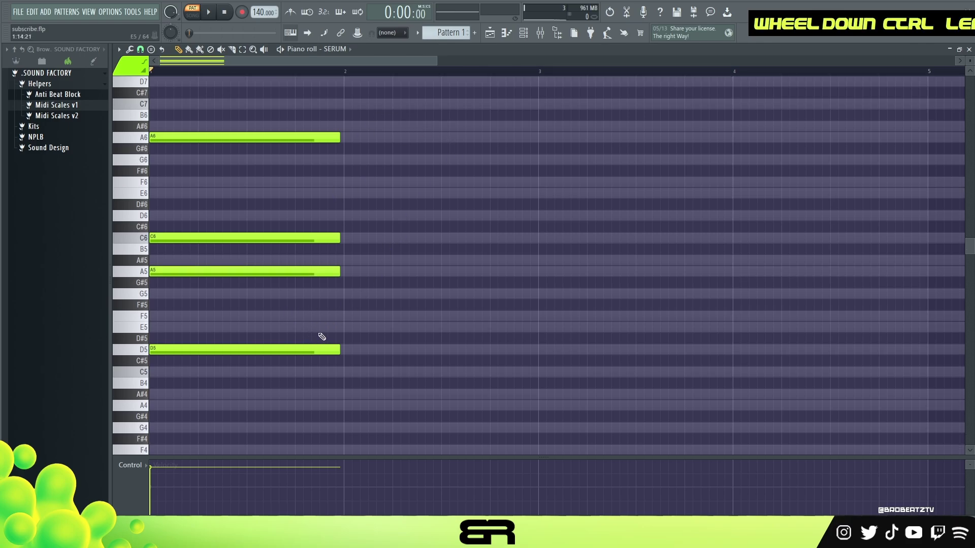
Copy D5 into bar 2 and stack A5 and C6 copies above it, then audition.
ctrl+click(184, 349)
shift+drag(185, 349, 365, 309)
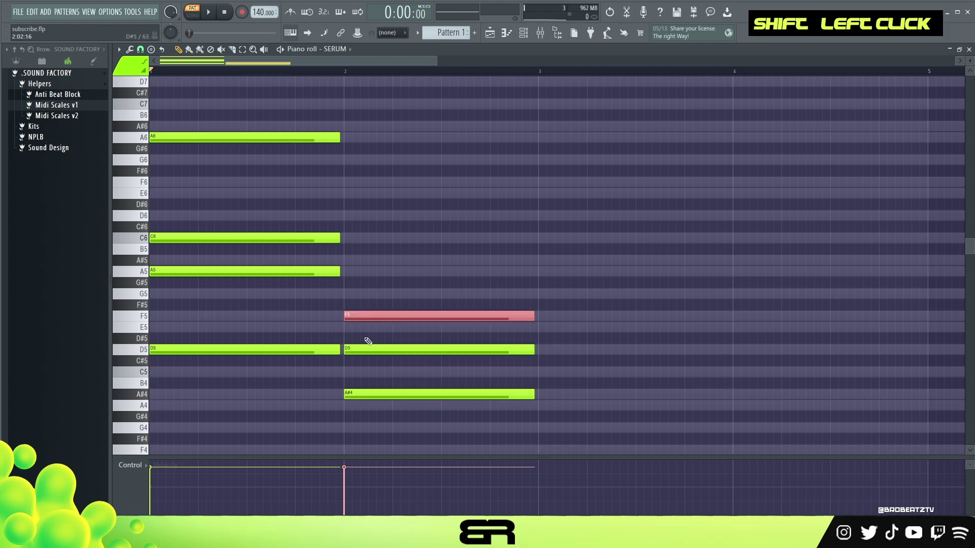
shift+drag(364, 314, 348, 230)
right_click(373, 218)
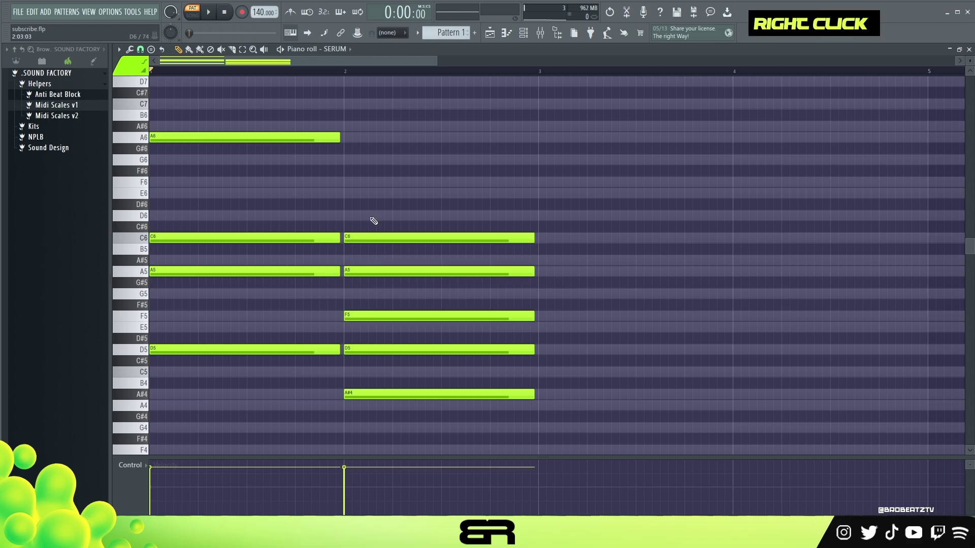
key(space)
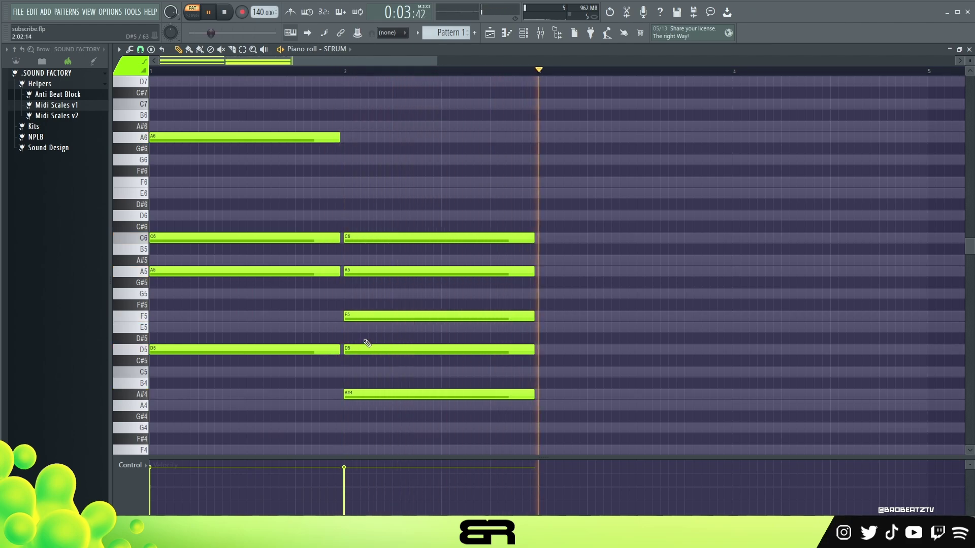
key(space)
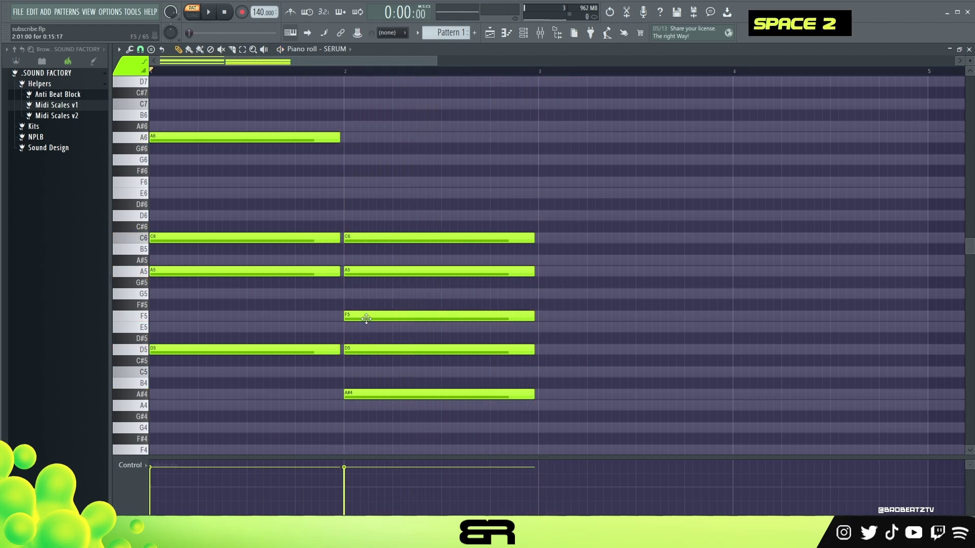
Add E6 and G6 to the bar-2 chord and audition the two-chord progression.
drag(386, 237, 368, 160)
right_click(439, 241)
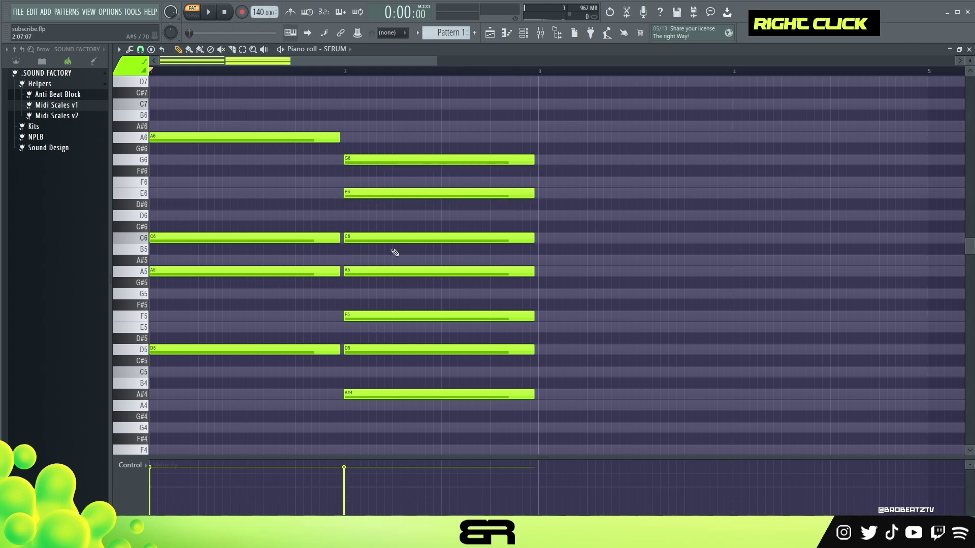
key(space)
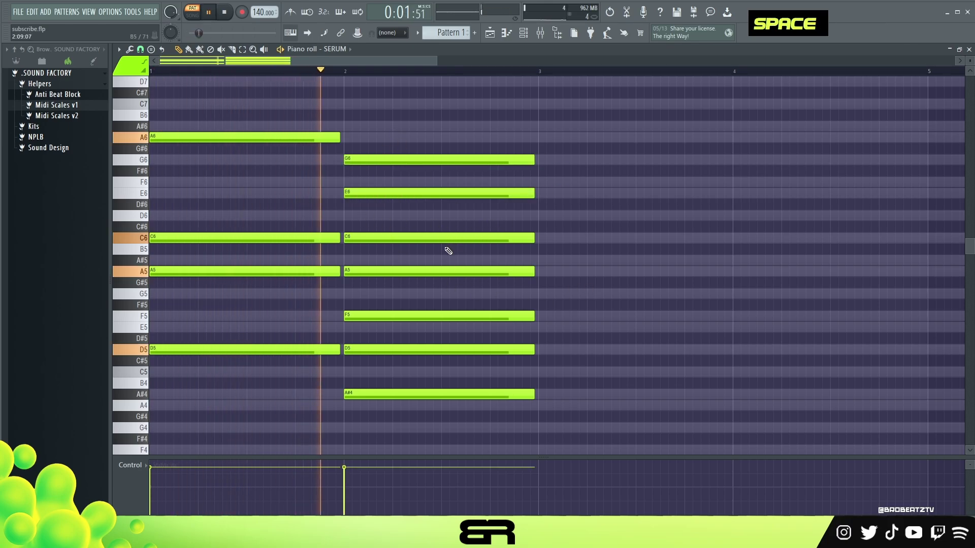
key(space)
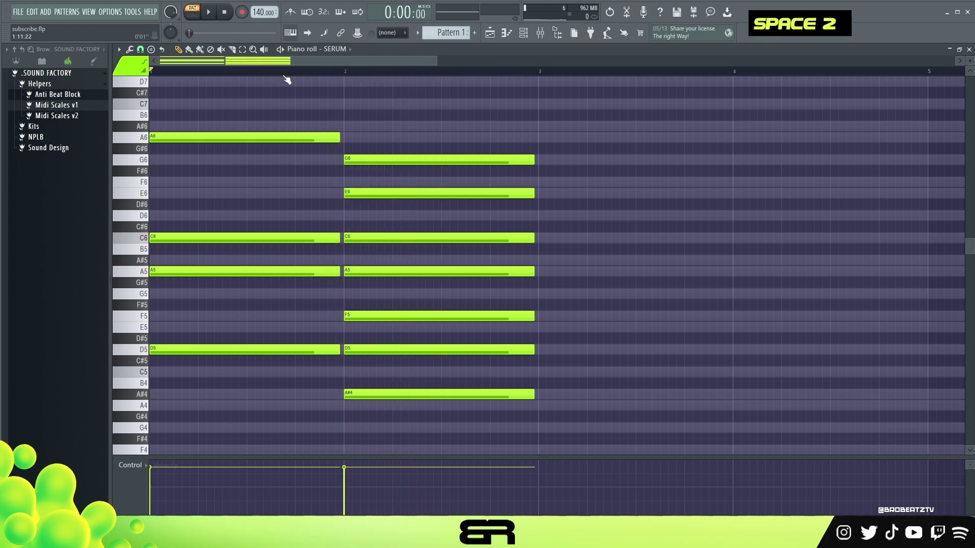
key(space)
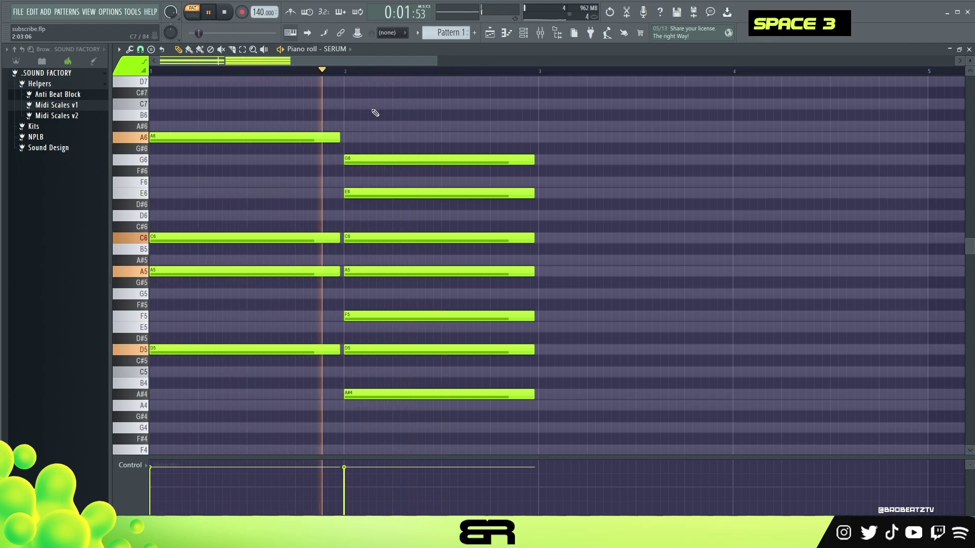
key(space)
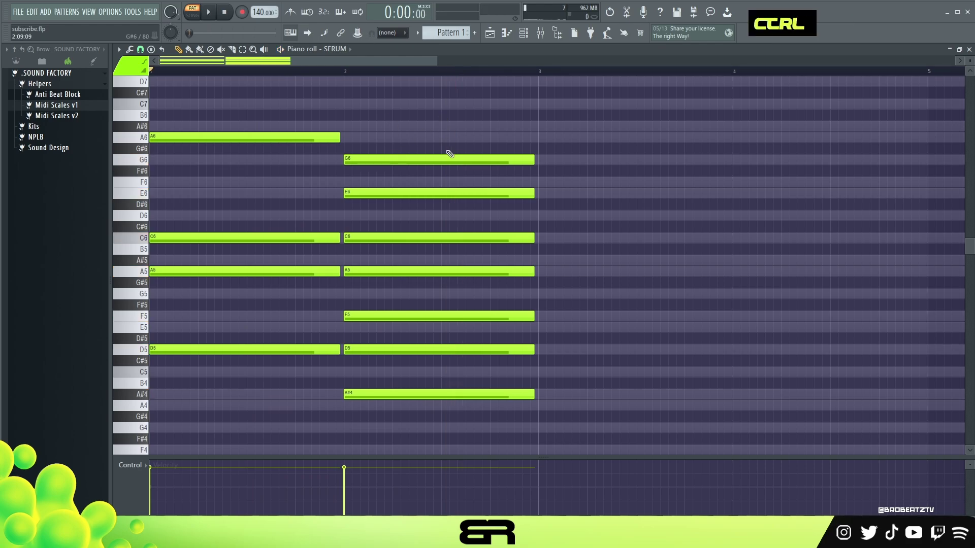
scroll(435, 60, down, 1)
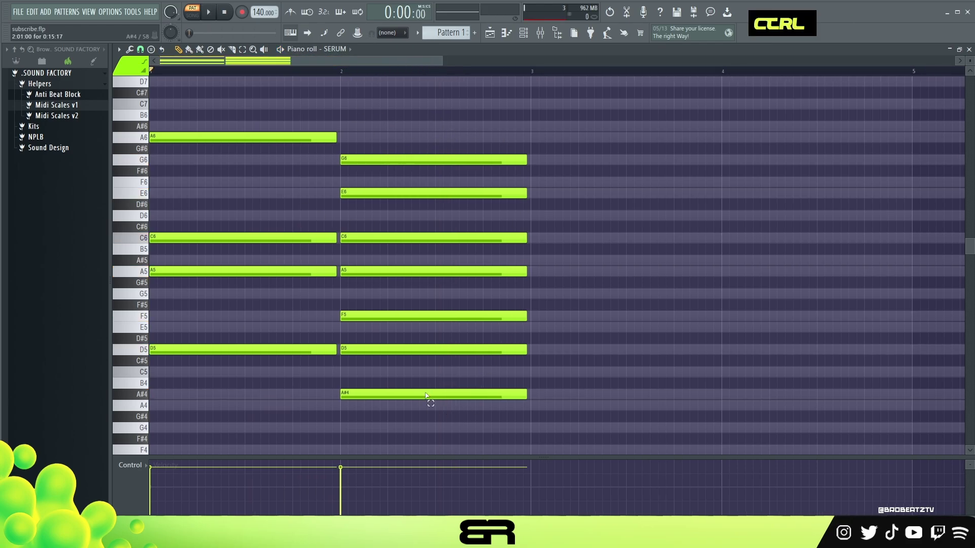
ctrl+click(370, 396)
Copy notes into bar 3 as C5, C6, F5 and A5.
mouse_move(370, 396)
mouse_down()
mouse_move(542, 361)
mouse_move(554, 371)
mouse_up()
key(ctrl+Up)
right_click(483, 287)
drag(391, 314, 582, 309)
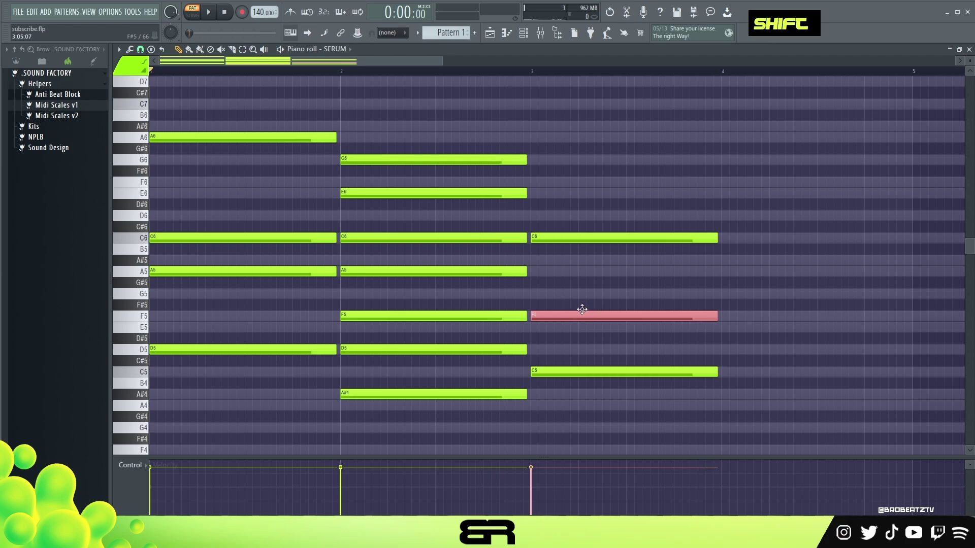
drag(367, 267, 549, 265)
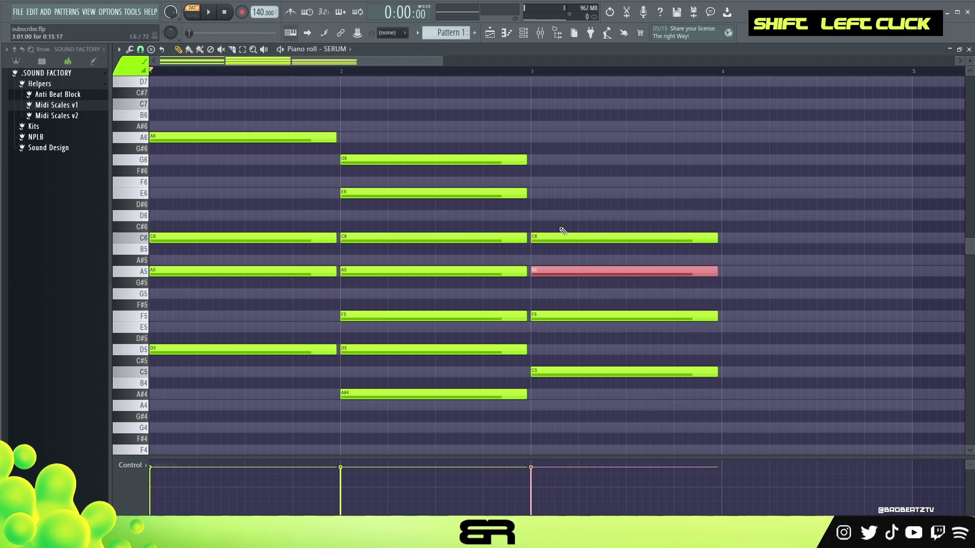
right_click(582, 295)
Clone the bar-3 F5 up to F6 and audition, keeping the A5 note.
drag(547, 315, 555, 316)
key(ctrl+Up)
right_click(660, 295)
key(space)
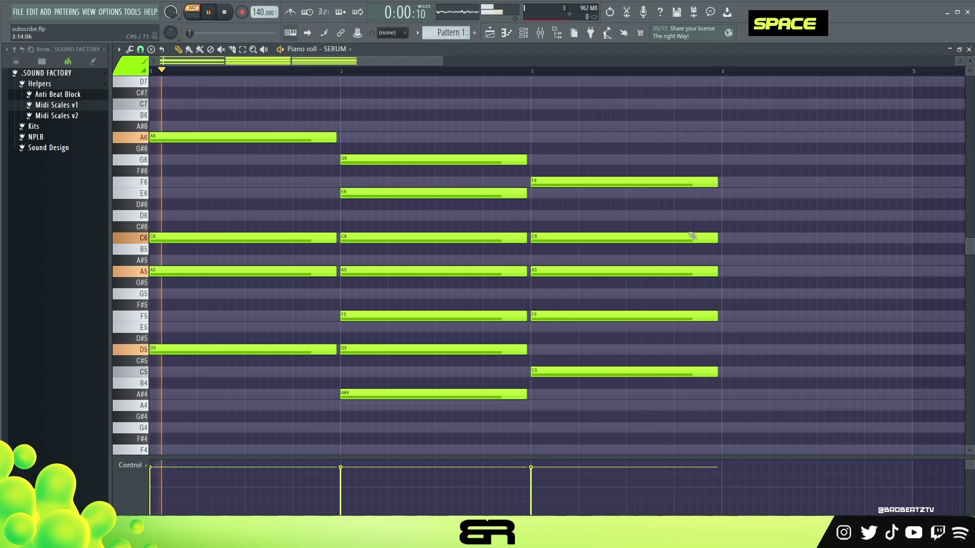
right_click(660, 270)
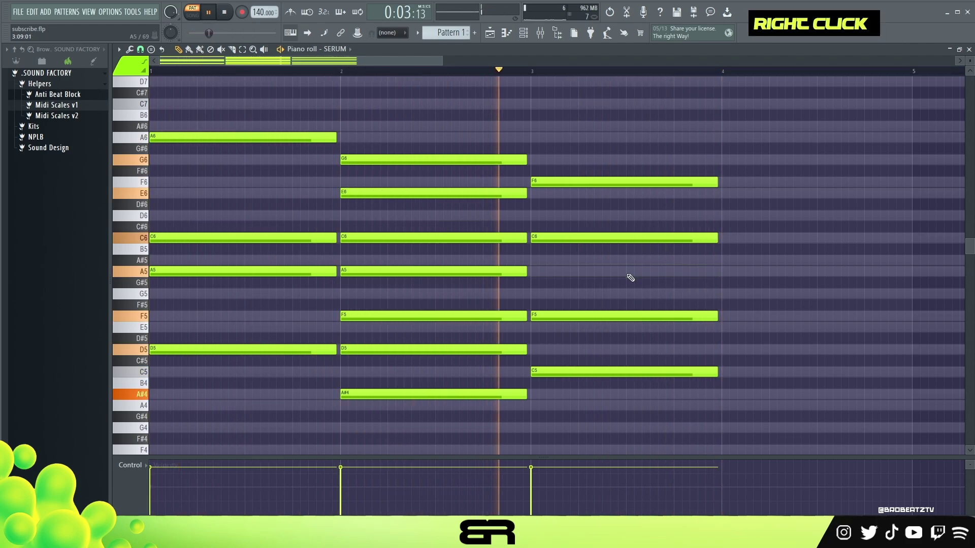
key(ctrl+z)
key(space)
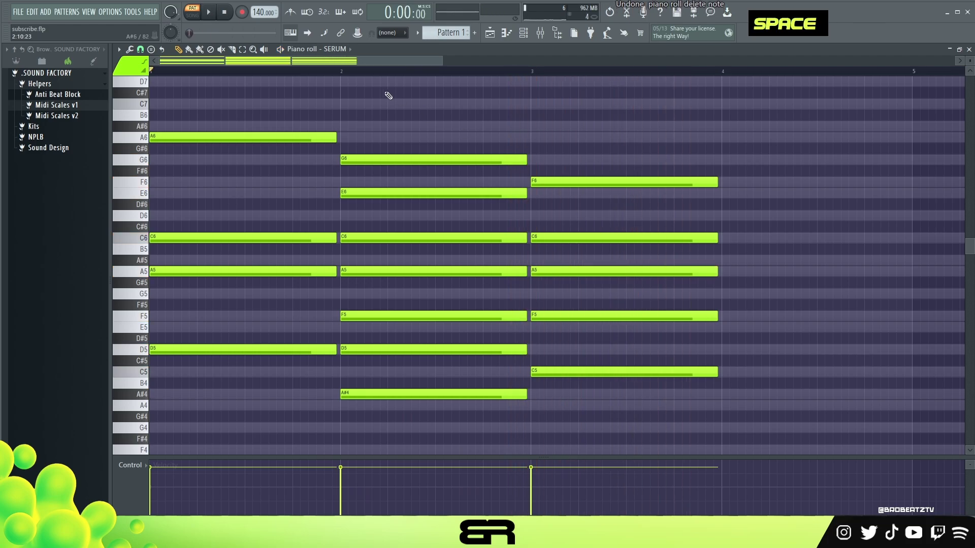
Copy bar 3's chord into bar 4 and audition the four-bar progression.
drag(443, 61, 446, 61)
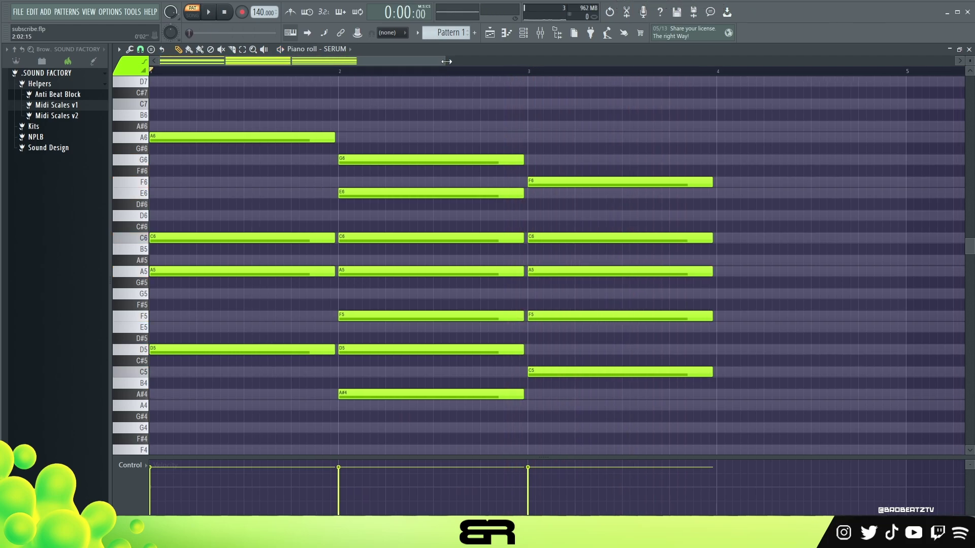
key(ctrl+2)
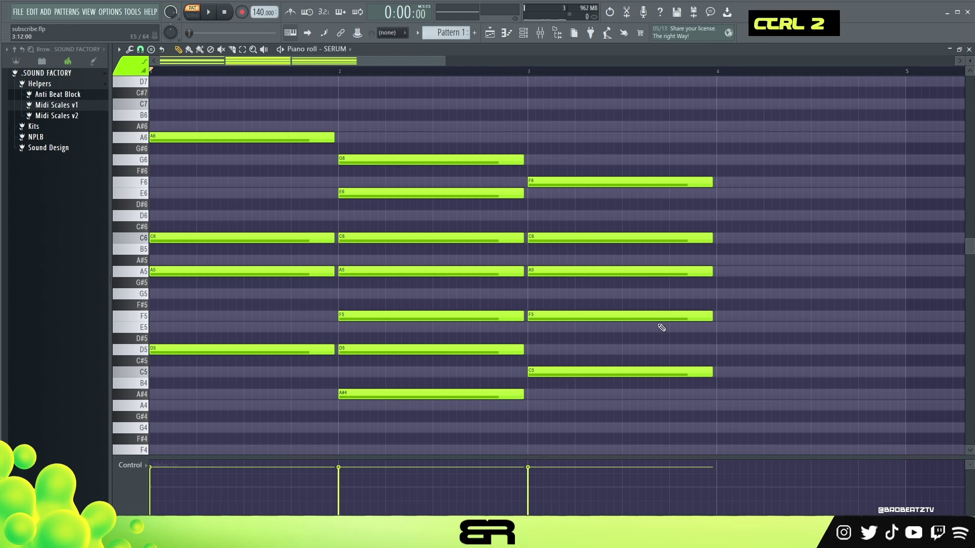
mouse_move(618, 212)
mouse_down()
mouse_move(616, 239)
mouse_move(779, 233)
mouse_move(750, 192)
mouse_move(740, 156)
mouse_up()
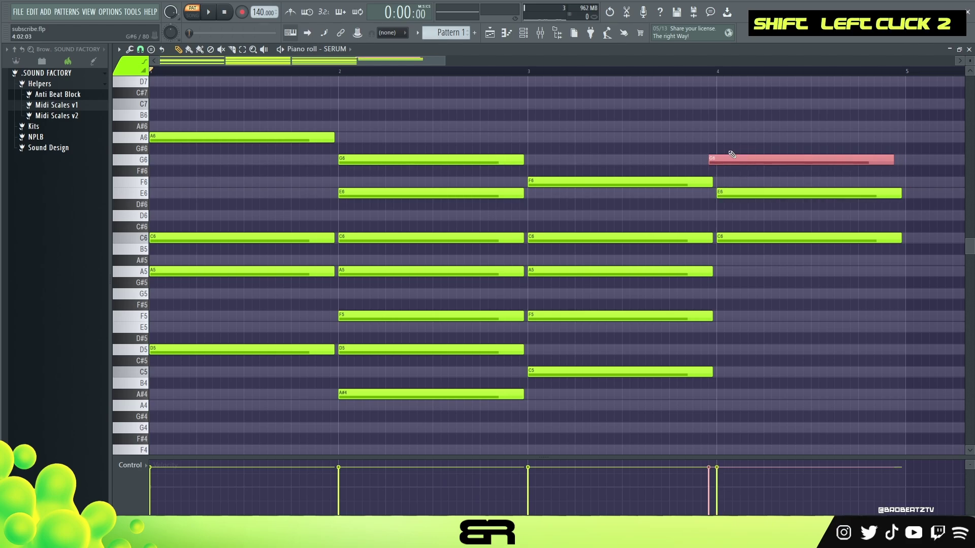
click(671, 156)
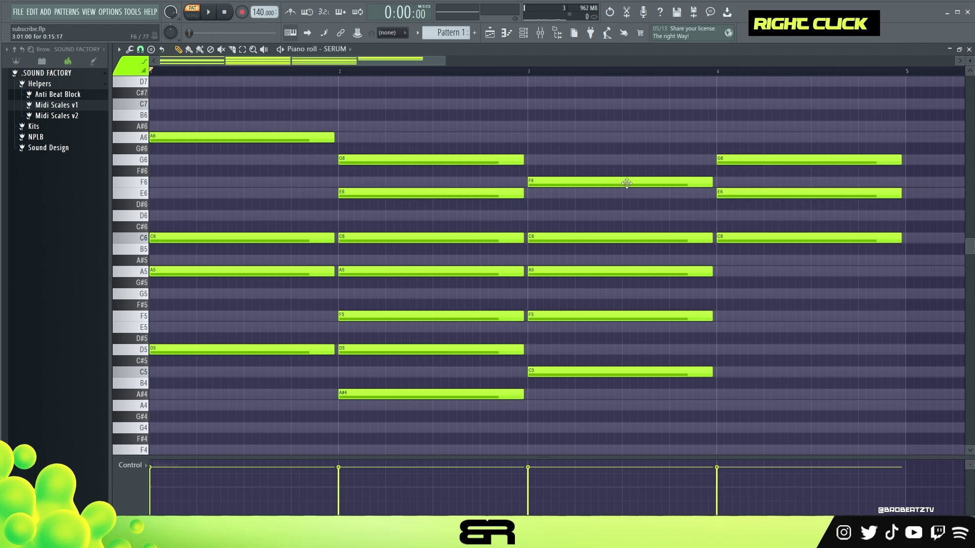
ctrl+shift+click(812, 159)
ctrl+shift+click(626, 182)
ctrl+shift+click(457, 159)
ctrl+shift+click(244, 137)
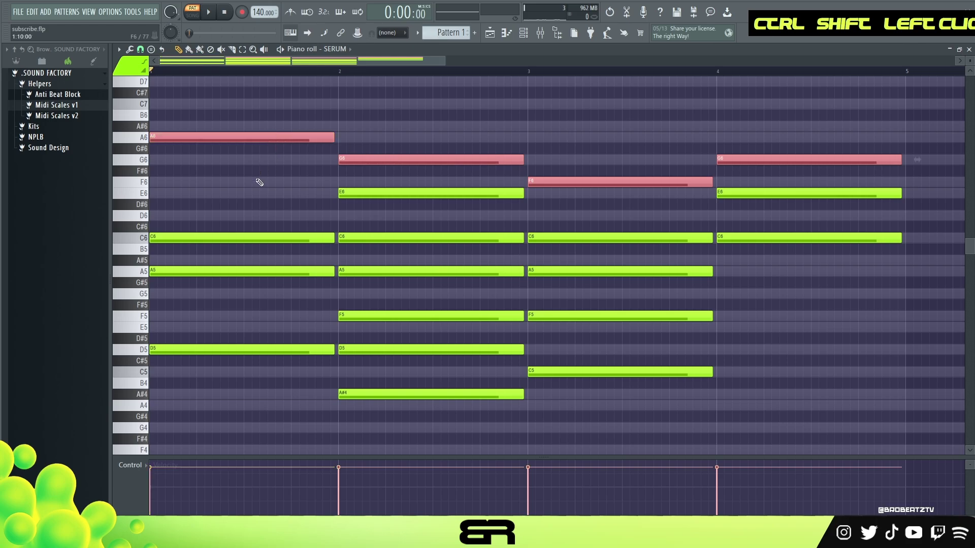
right_click(273, 204)
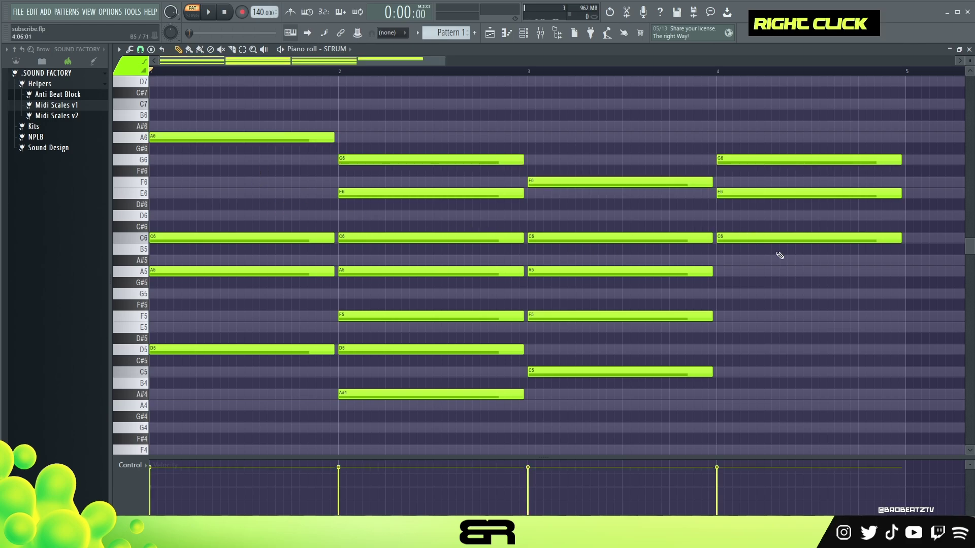
key(space)
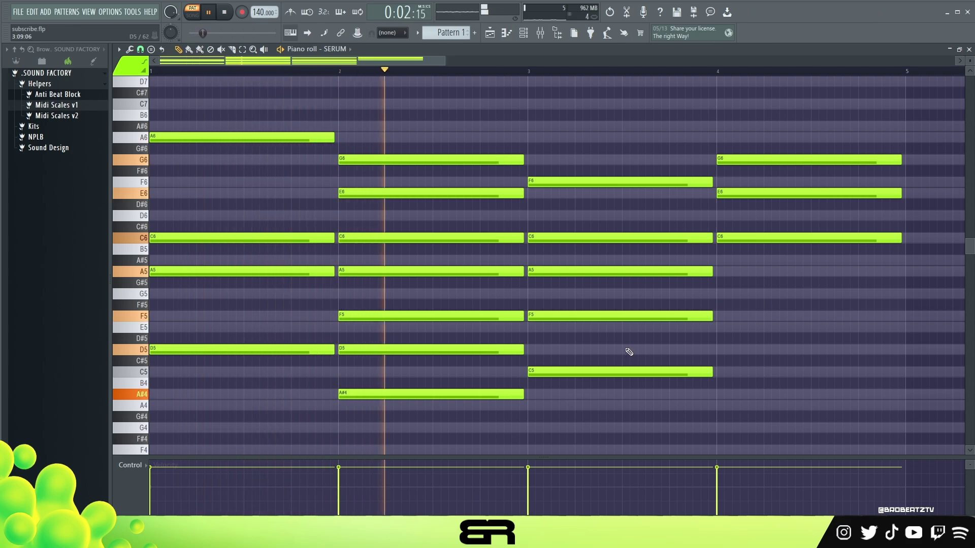
Drop clones of the bar-4 G6 and C6 an octave to G5 and C5.
shift+drag(735, 160, 735, 159)
key(ctrl+Down)
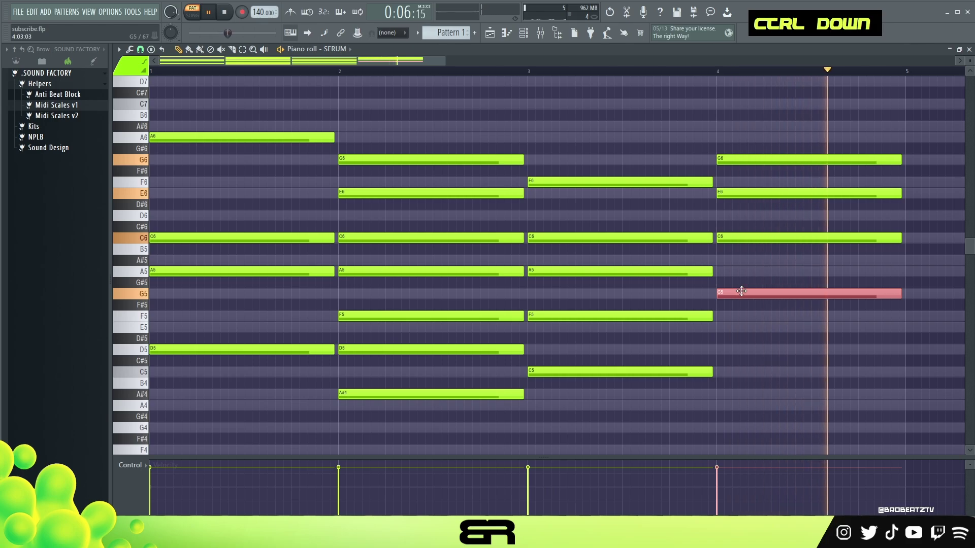
key(space)
key(space)
right_click(755, 254)
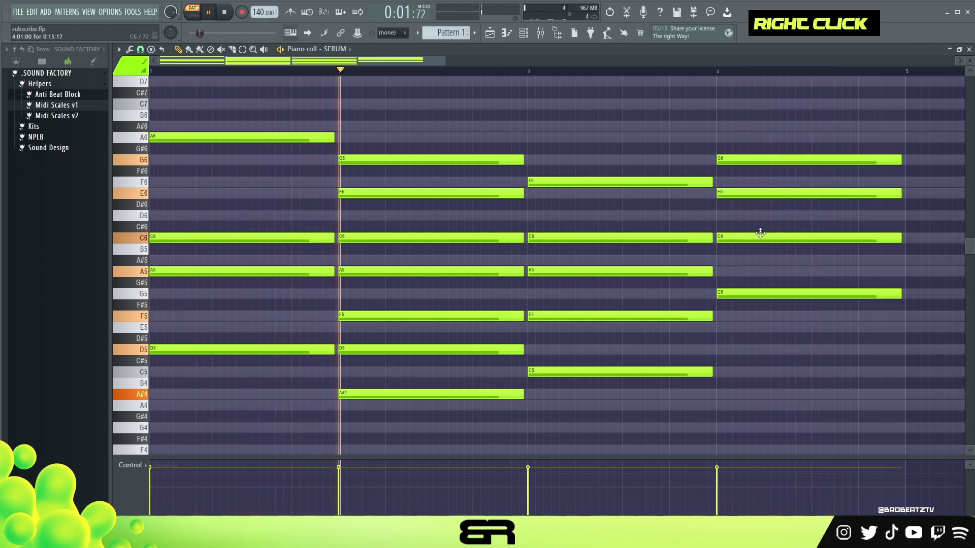
shift+click(735, 237)
key(ctrl+Down)
right_click(795, 343)
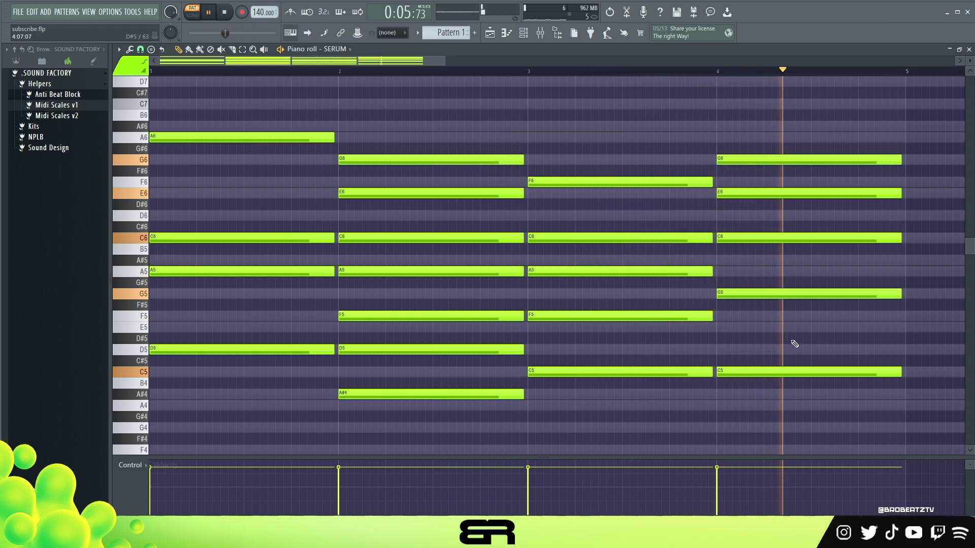
key(space)
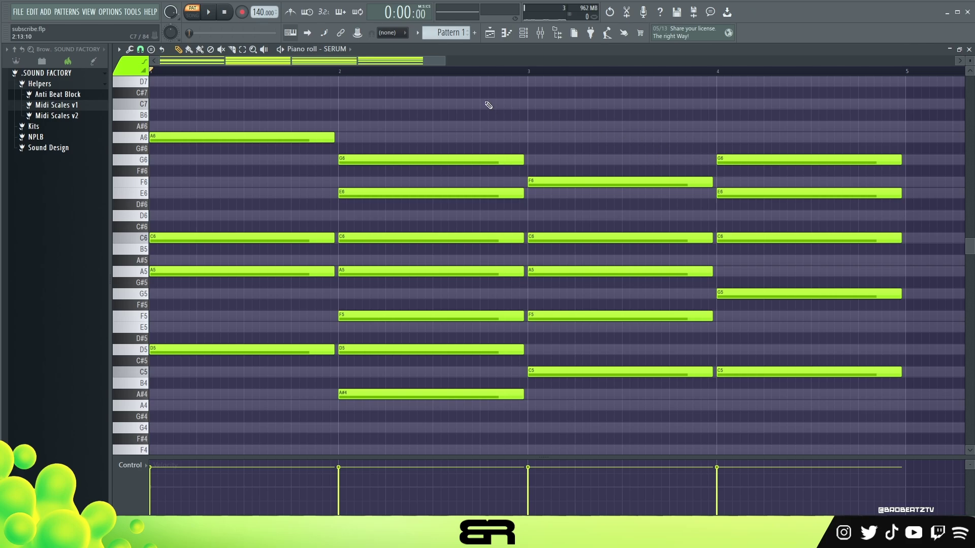
Test the progression without the bar-2 E6, restore it, then select all chord notes.
right_click(446, 195)
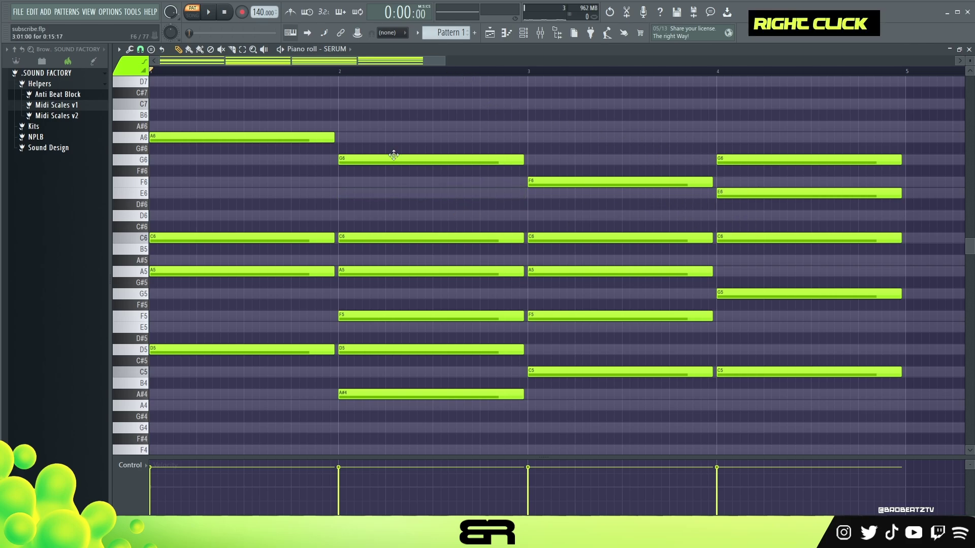
alt+right_click(397, 178)
key(space)
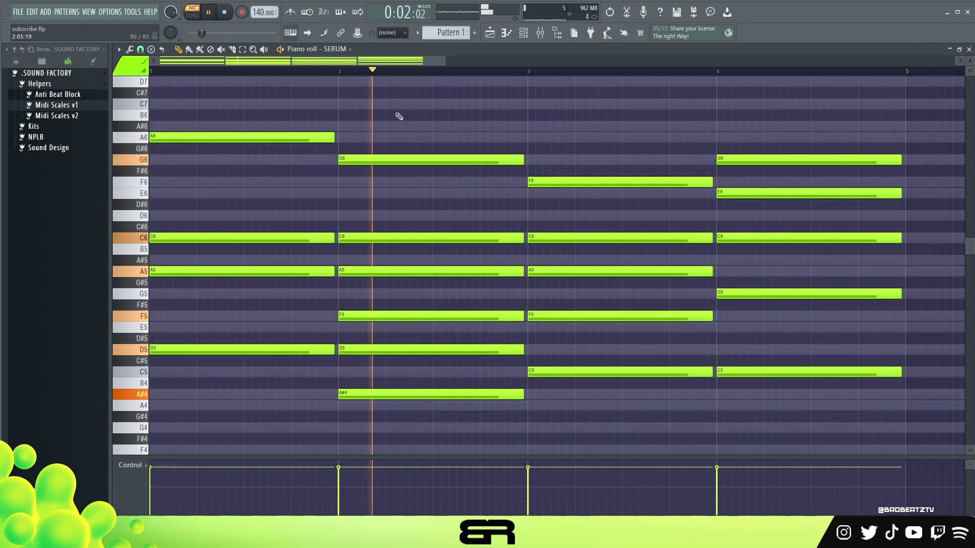
key(ctrl+z)
key(space)
key(space)
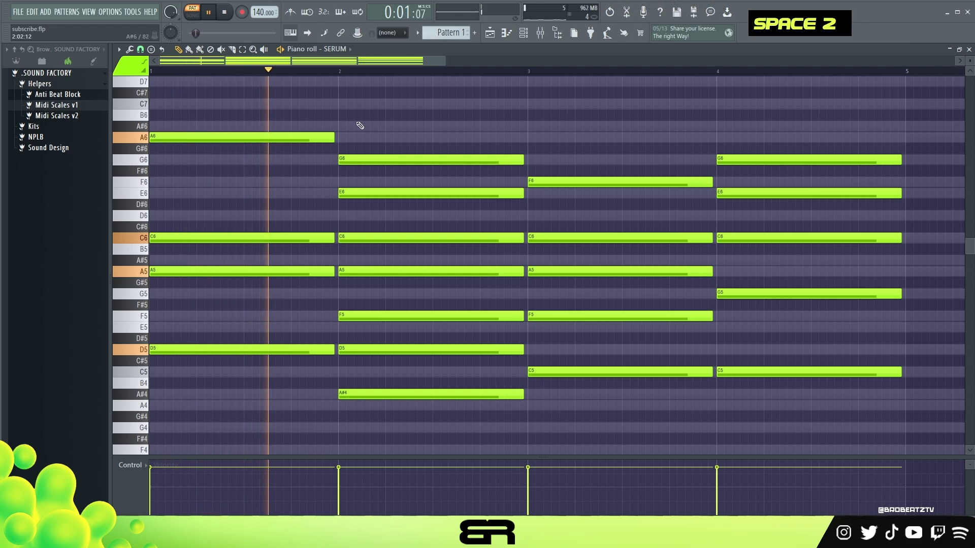
key(space)
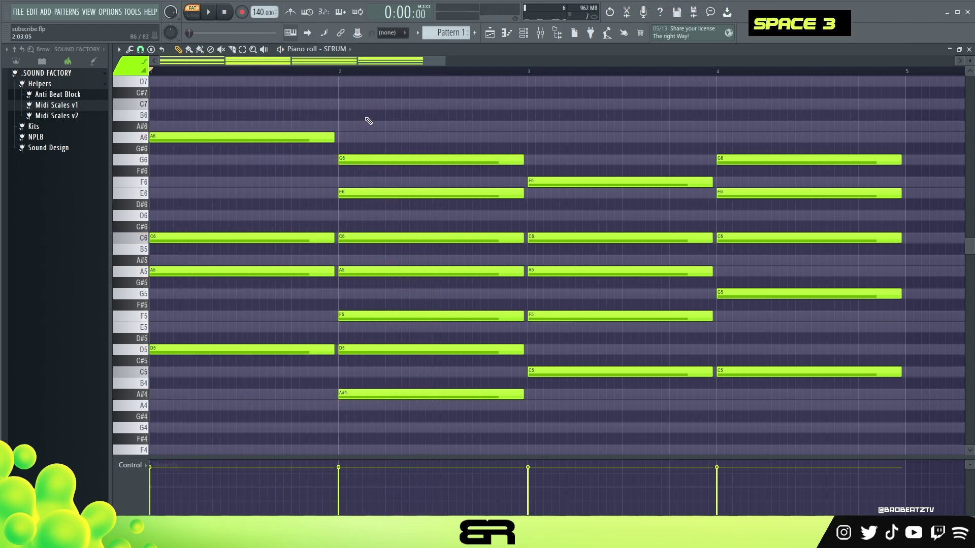
right_click(416, 141)
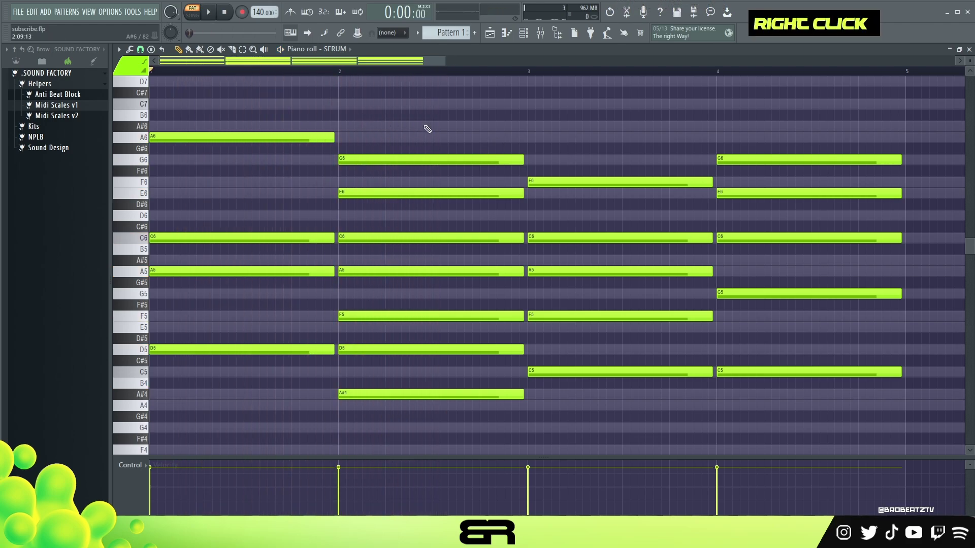
mouse_move(217, 98)
mouse_down()
mouse_move(337, 218)
mouse_move(859, 429)
mouse_move(852, 428)
mouse_up()
key(ctrl+2)
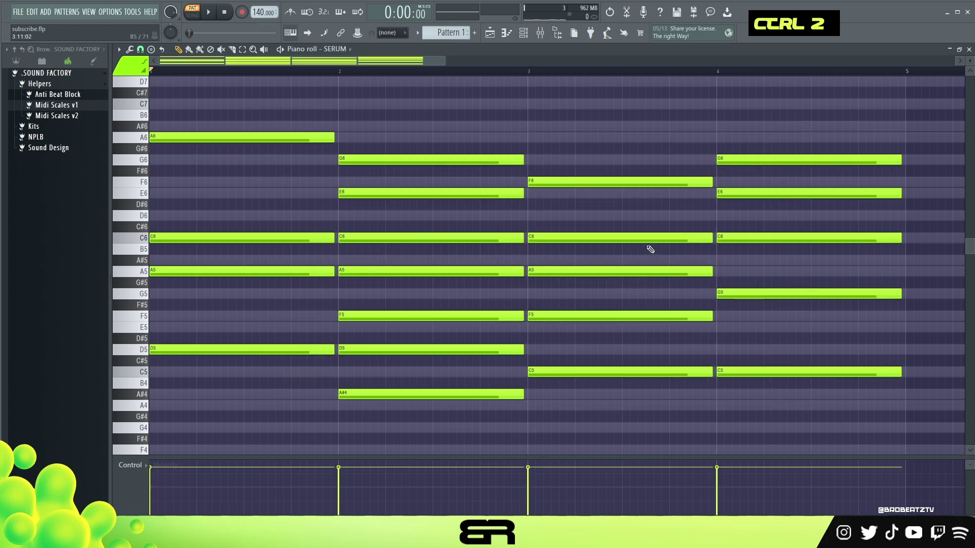
Copy the chord notes from one SERUM channel to the next and play the result.
click(524, 32)
right_click(328, 128)
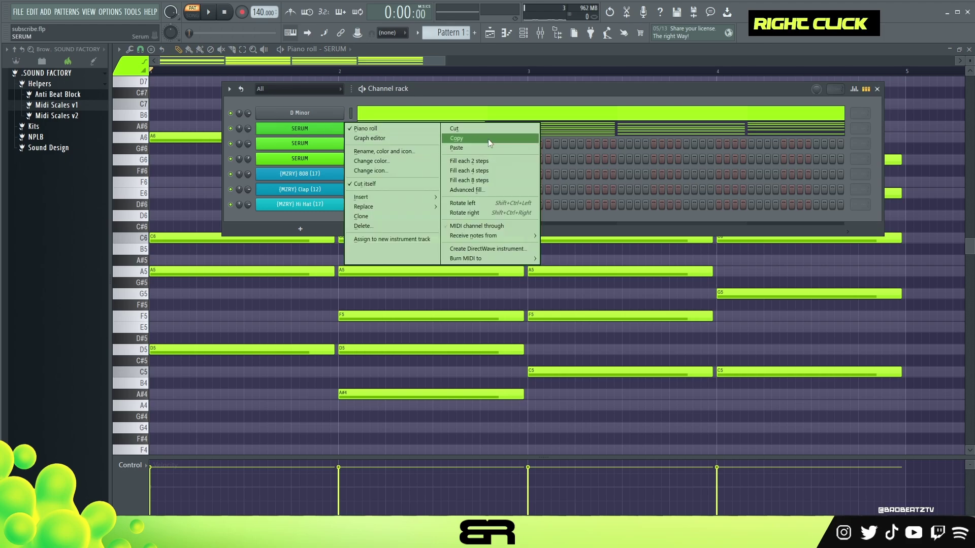
click(488, 138)
right_click(328, 144)
click(452, 165)
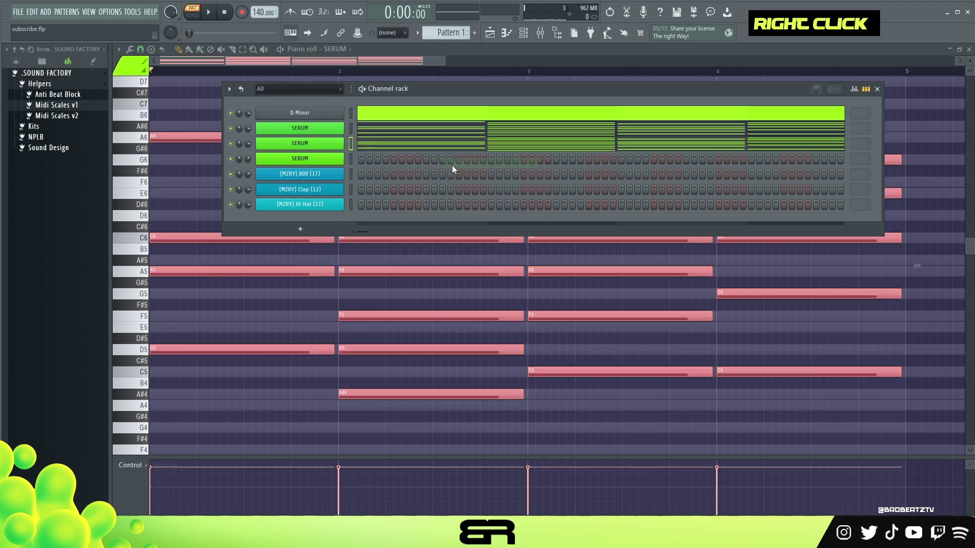
click(388, 132)
key(space)
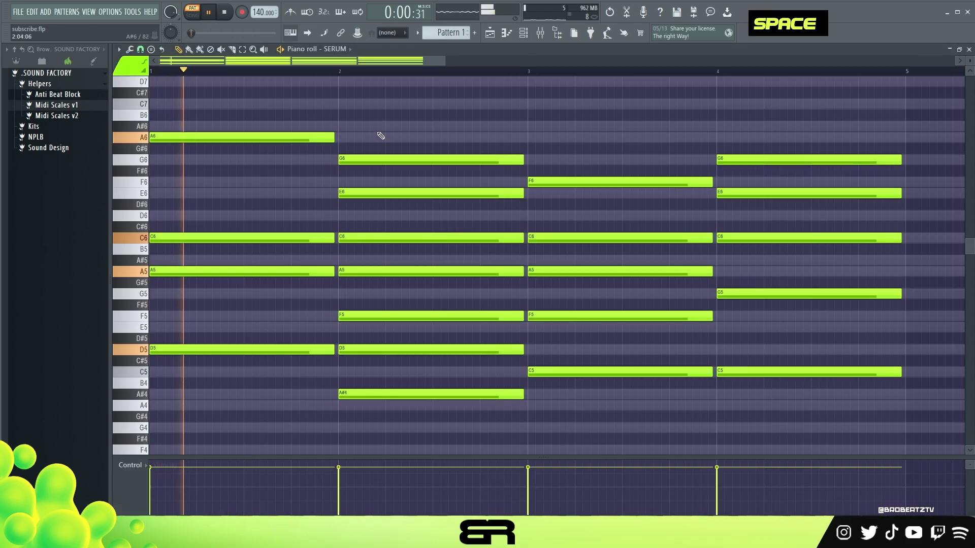
key(space)
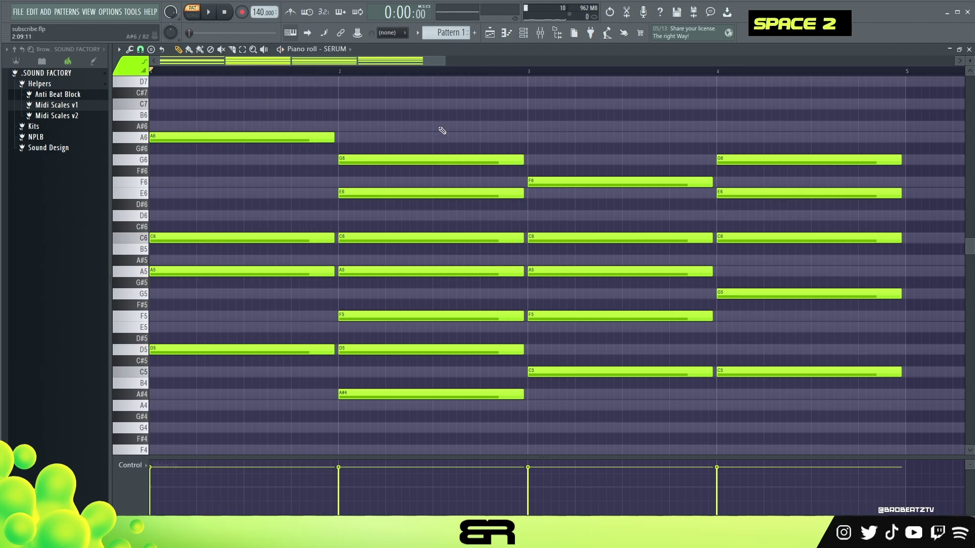
right_click(557, 157)
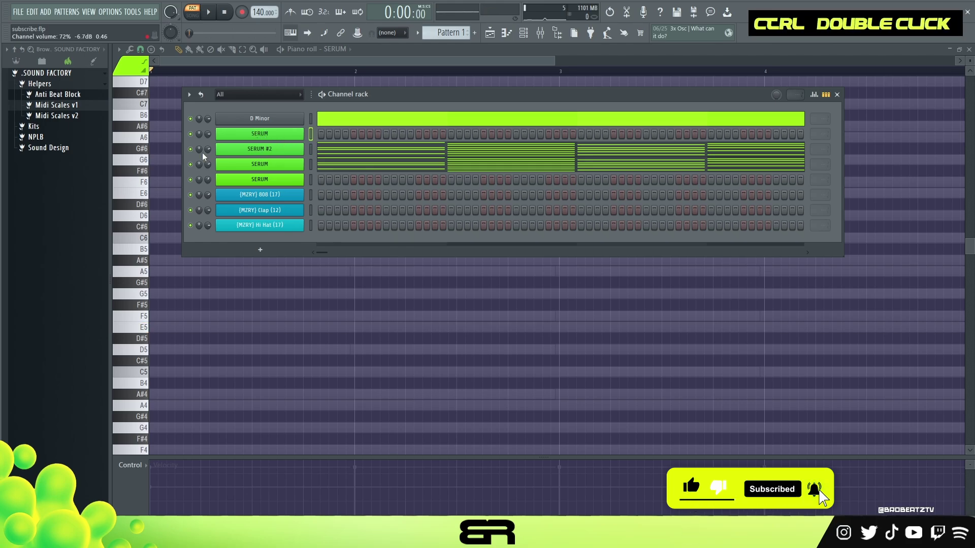
Copy SERUM #2's chord notes and paste them into the other SERUM channel.
right_click(292, 148)
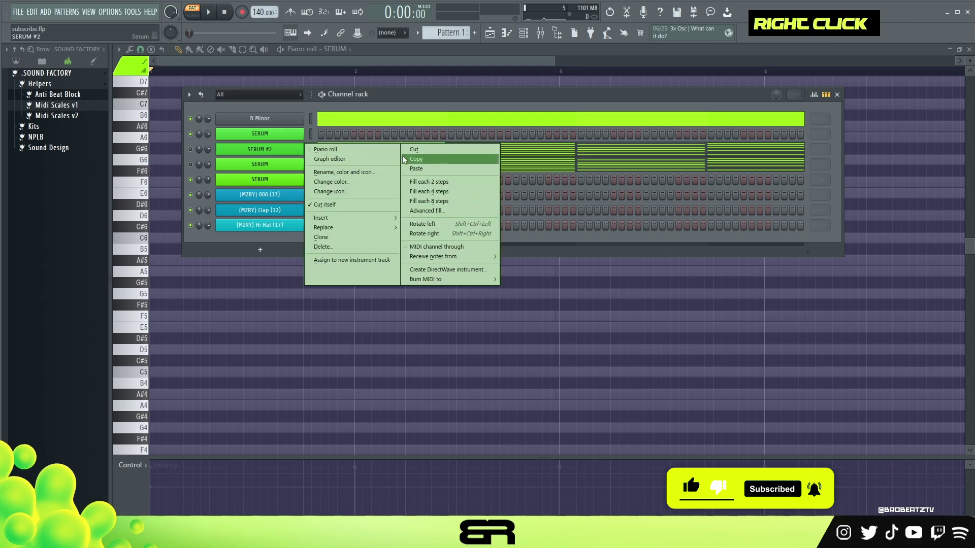
click(414, 161)
right_click(292, 134)
click(415, 156)
Open that SERUM channel's piano roll and shorten all its notes to one step.
double_click(378, 139)
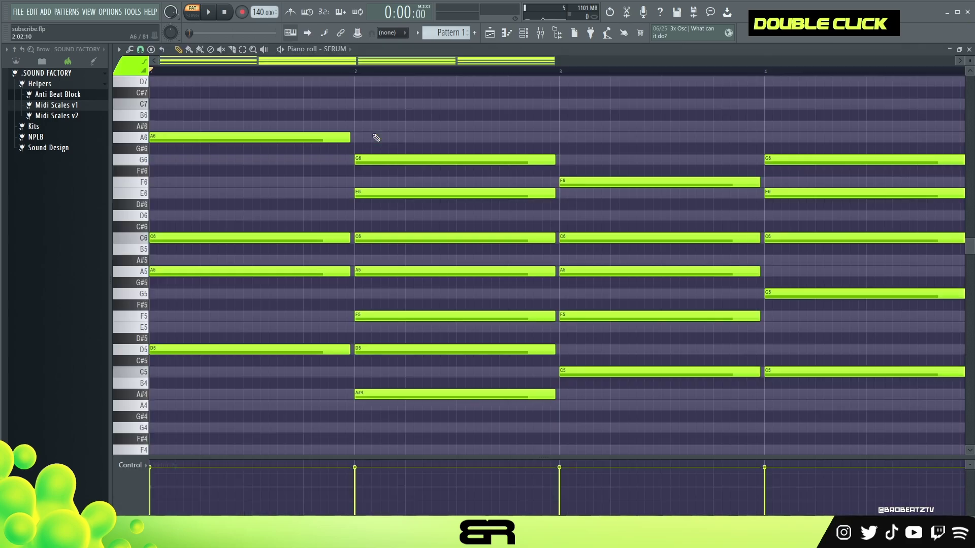
key(ctrl+a)
key(ctrl+q)
click(187, 163)
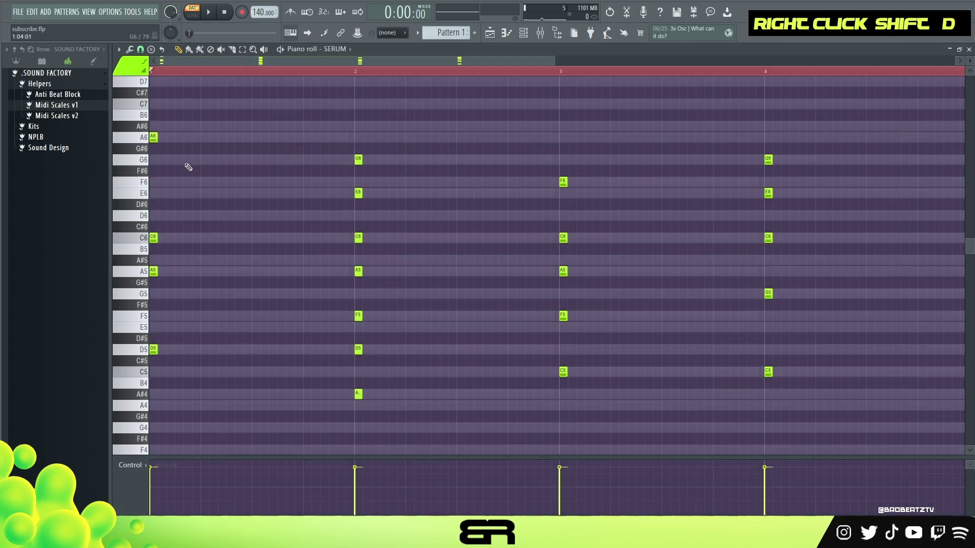
mouse_move(187, 163)
mouse_down()
mouse_move(204, 197)
mouse_move(250, 220)
mouse_up()
key(ctrl+z)
Add short bar-1 melody notes A6, F#6, F6, D#6, D6, F6, G6 and F#6.
click(196, 137)
click(213, 170)
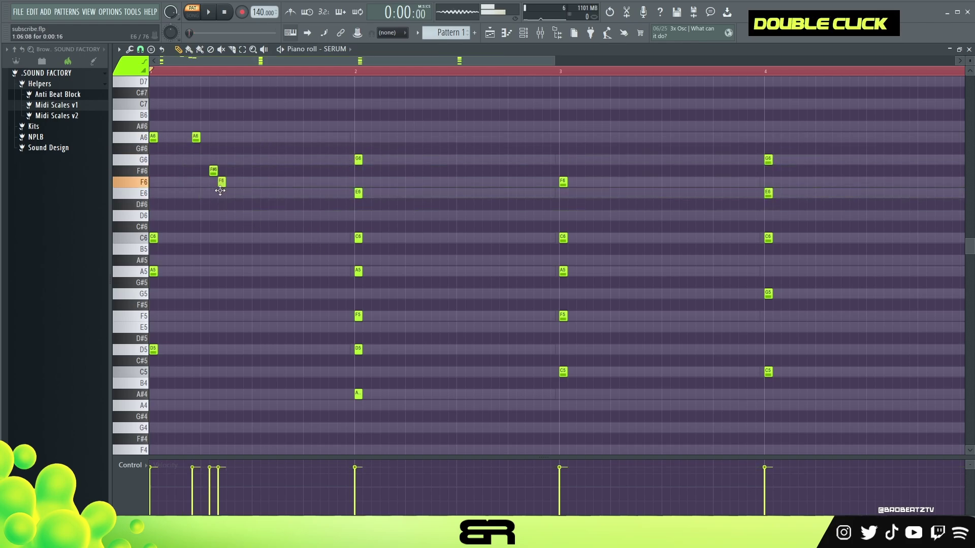
click(230, 182)
click(239, 204)
click(256, 216)
click(273, 182)
click(299, 159)
click(306, 170)
Delete the eight bar-1 melody notes and clear the timeline selection.
drag(343, 156, 394, 410)
right_click(670, 260)
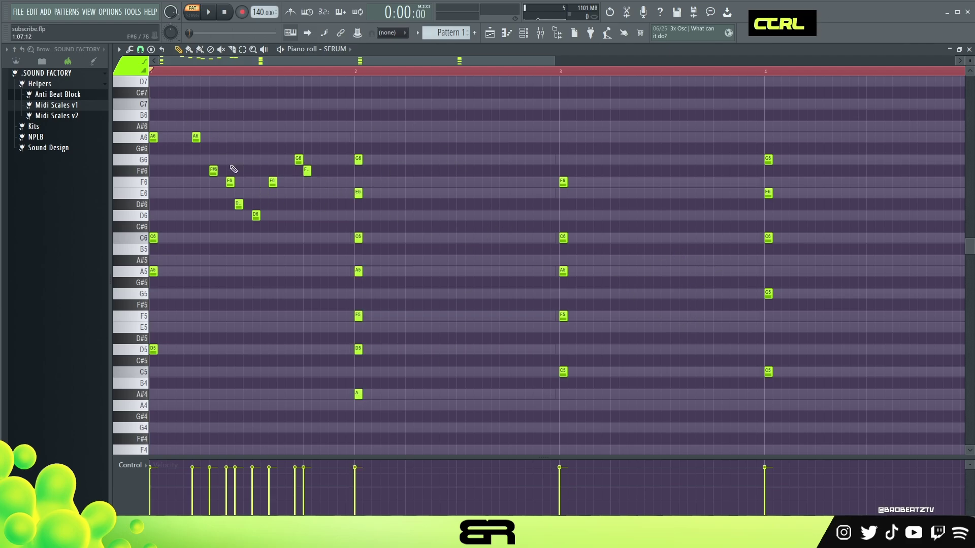
drag(166, 88, 337, 264)
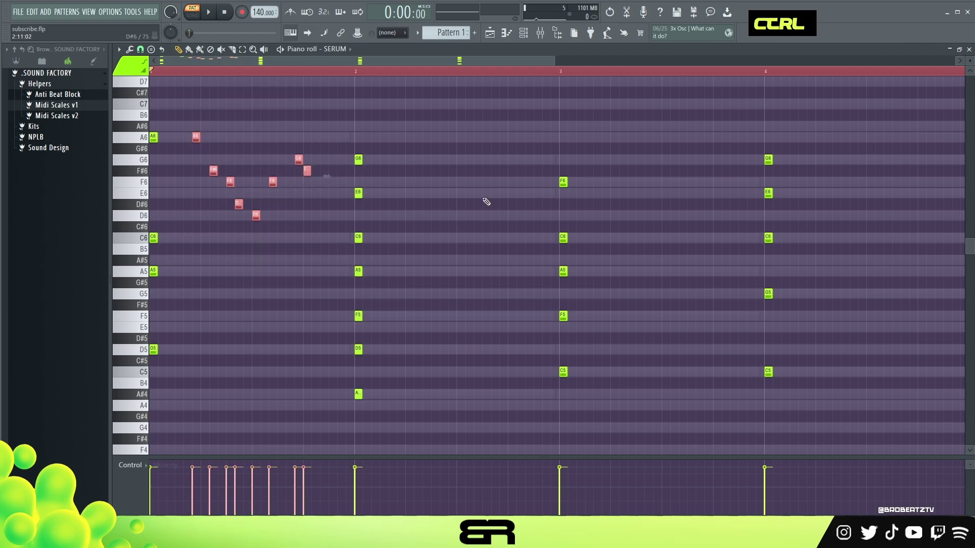
right_click(320, 158)
drag(315, 133, 183, 236)
key(Delete)
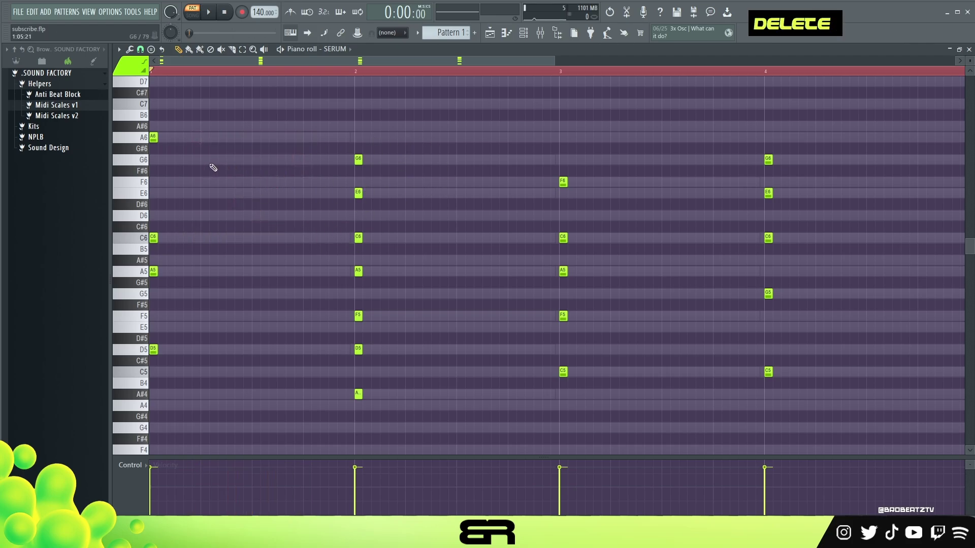
double_click(175, 72)
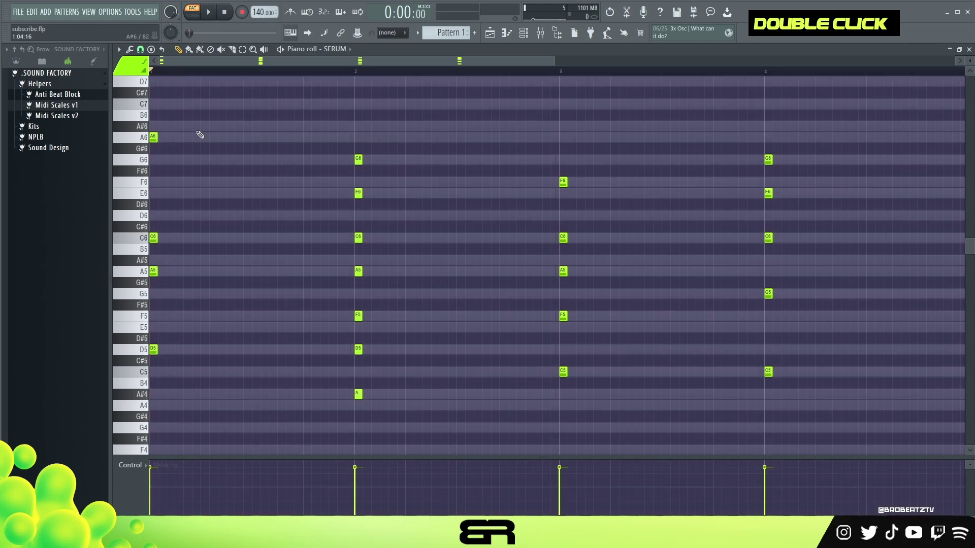
Nudge the G6 note to the start of bar 1 and replay the pattern to check it.
key(space)
key(space)
key(space)
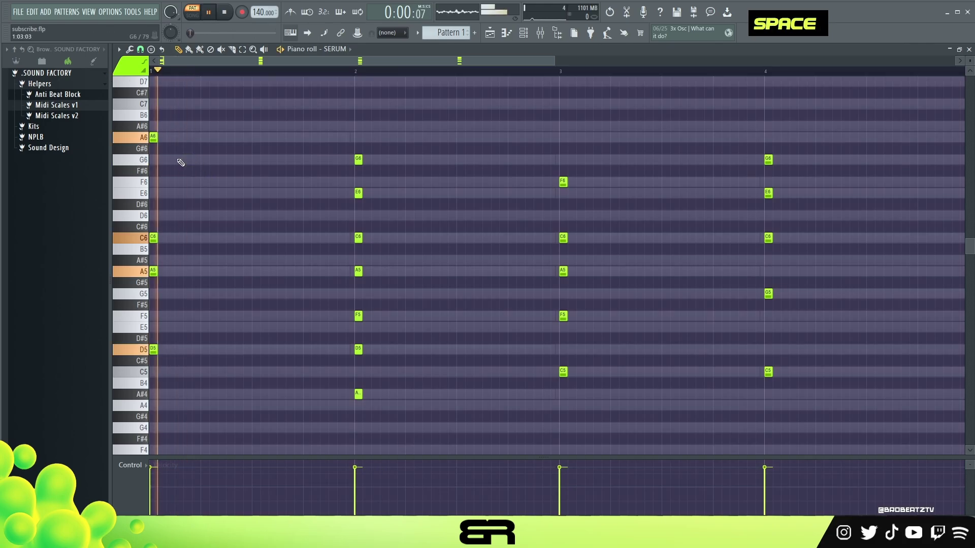
drag(188, 159, 179, 159)
key(space)
key(space)
key(space)
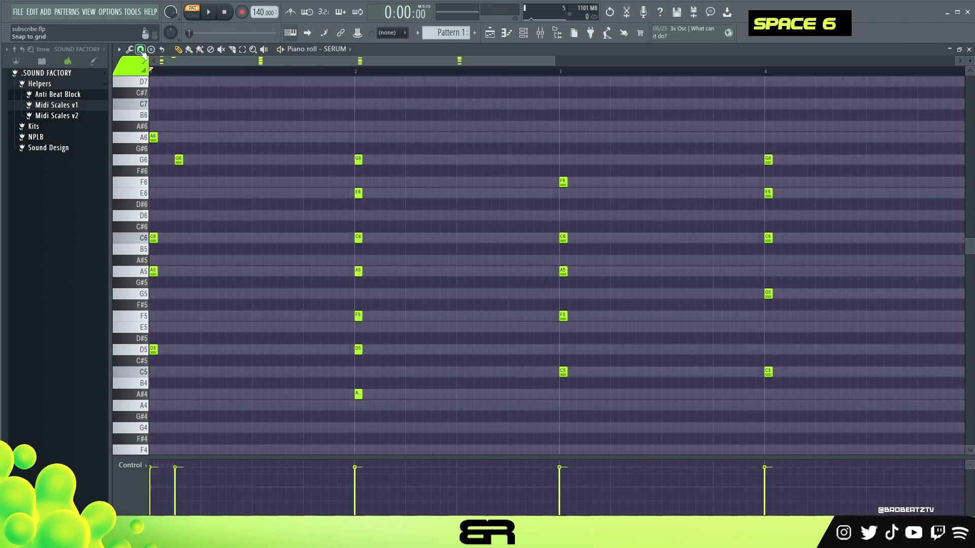
click(140, 49)
right_click(239, 152)
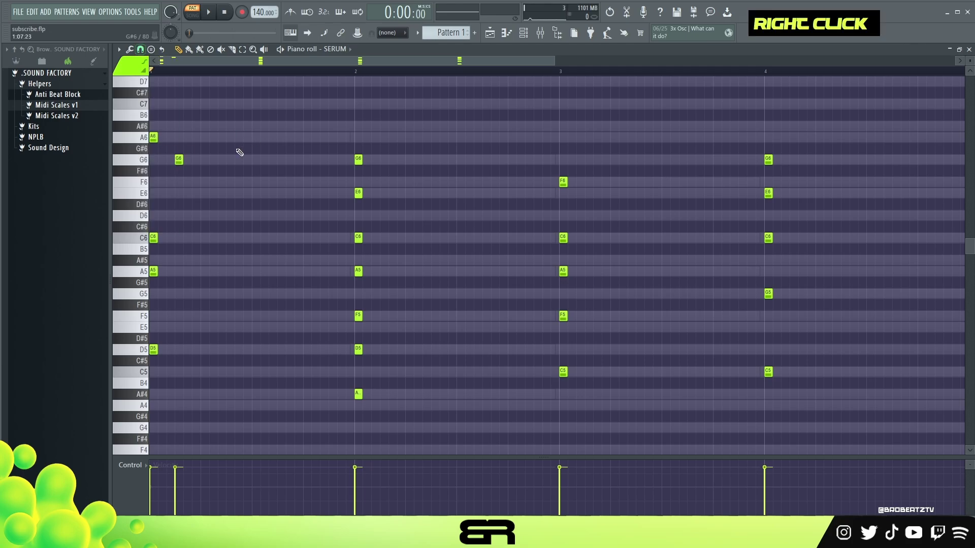
key(space)
key(space)
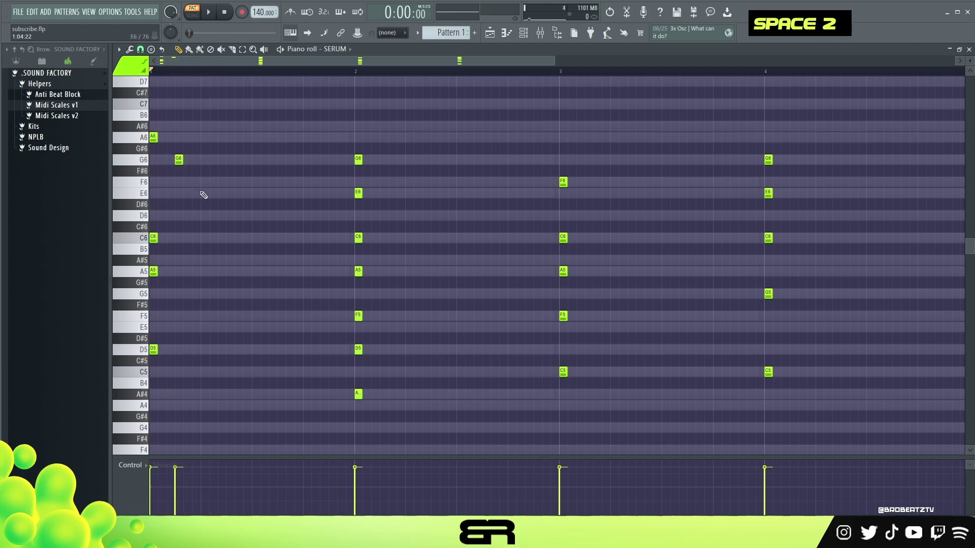
key(space)
key(space)
key(space)
key(space)
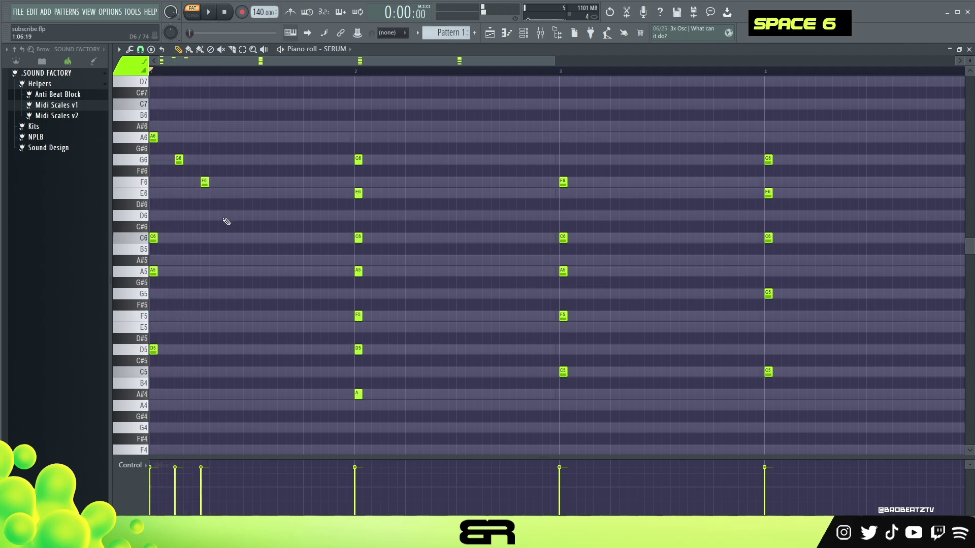
key(space)
key(space)
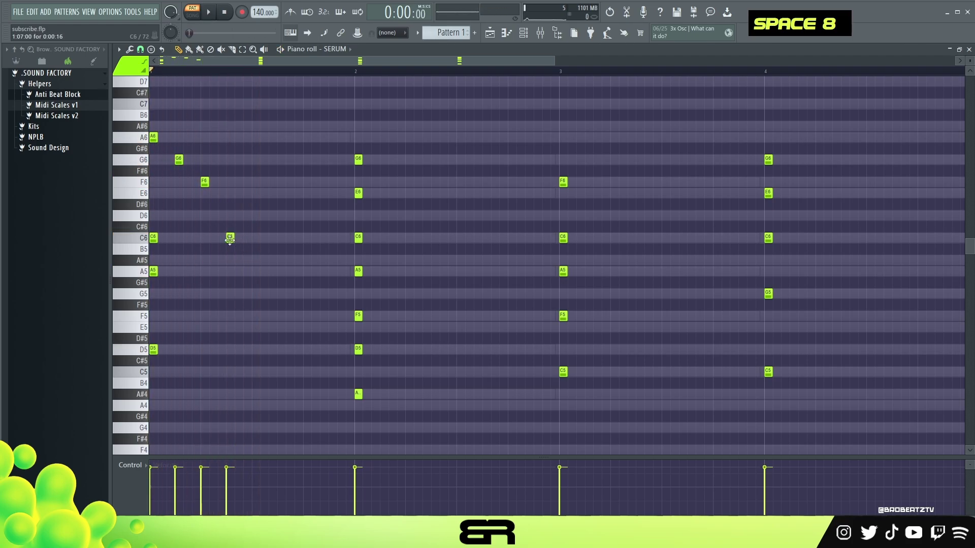
key(space)
key(space)
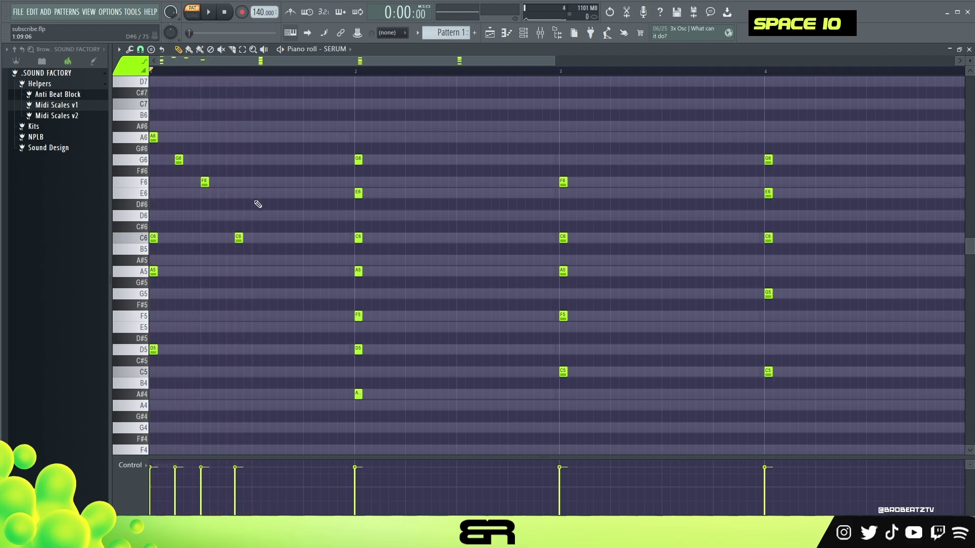
key(space)
key(space)
Add a C6 note to the phrase and raise the F6 note higher in pitch.
ctrl+click(237, 239)
drag(238, 238, 255, 242)
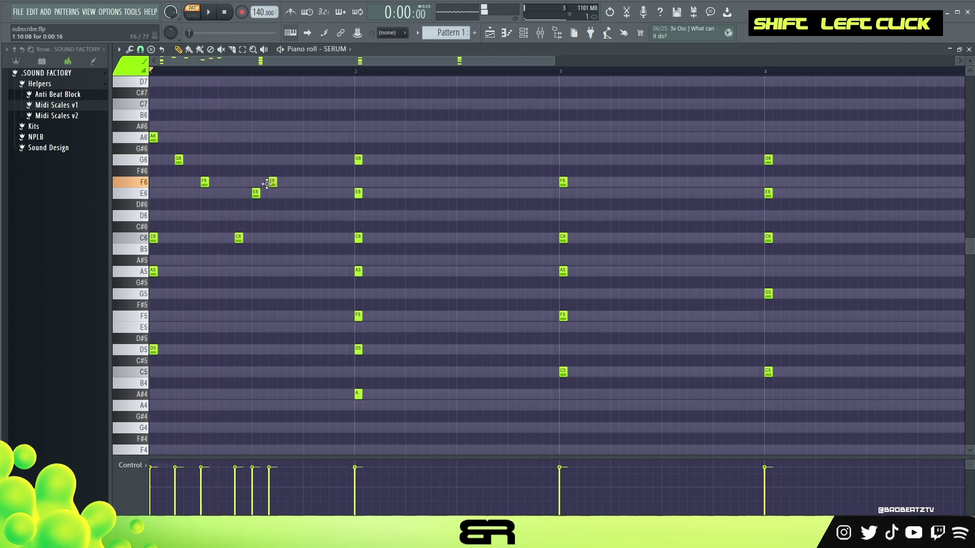
key(space)
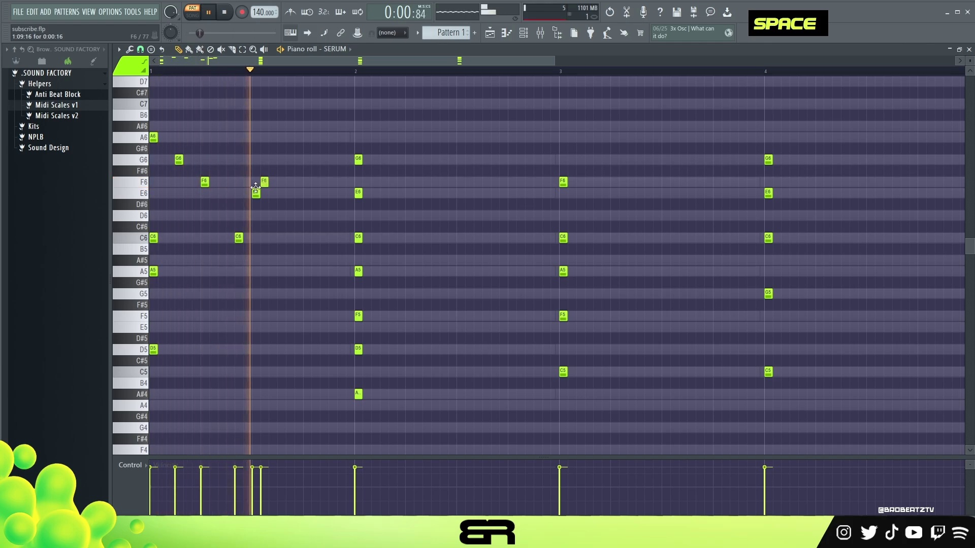
key(space)
drag(257, 183, 256, 160)
key(space)
Add an F6 note after the E6, move the G6 down to F6, and fix a misplaced note.
click(270, 182)
key(space)
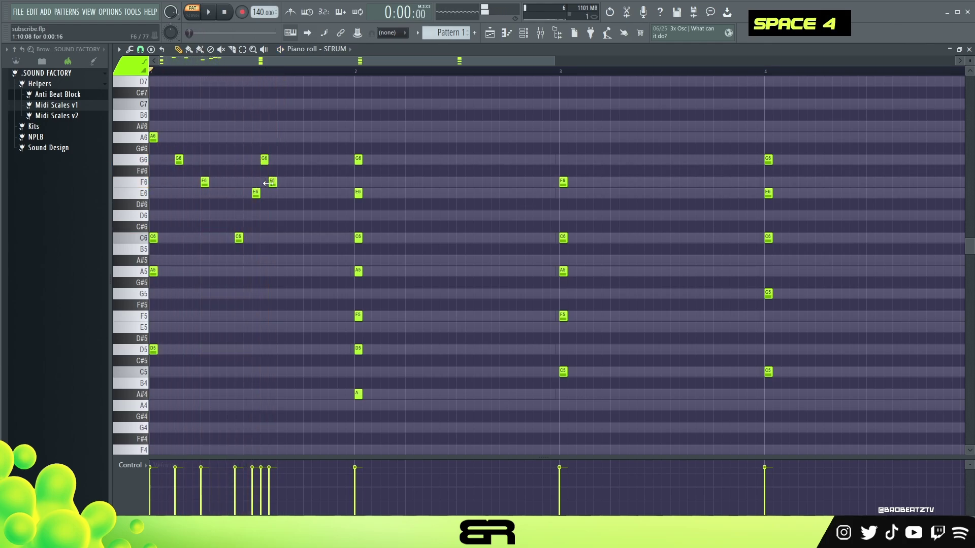
key(space)
key(space)
drag(264, 161, 264, 182)
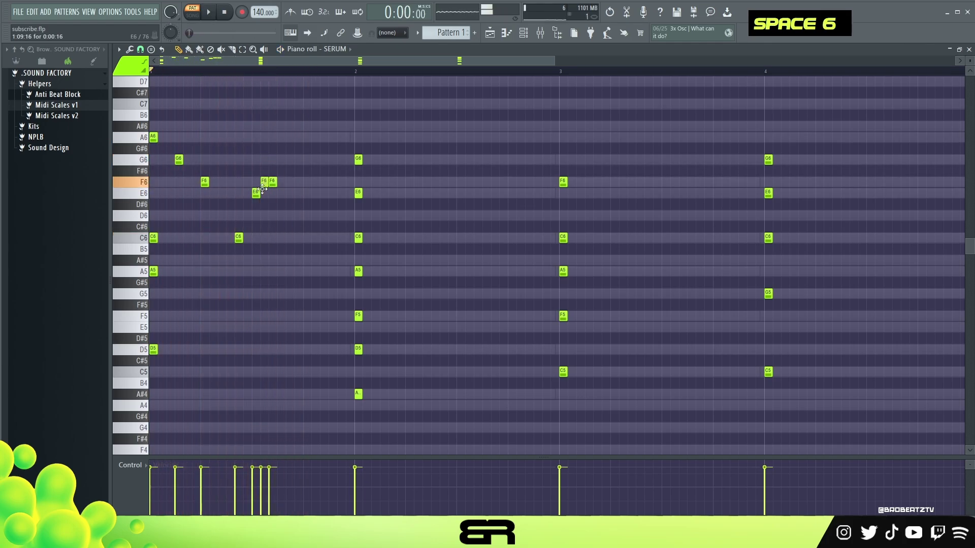
click(273, 160)
right_click(272, 182)
Swap an F6 for a G6, add a final F6 note, and select the bar-1 melody.
key(space)
key(space)
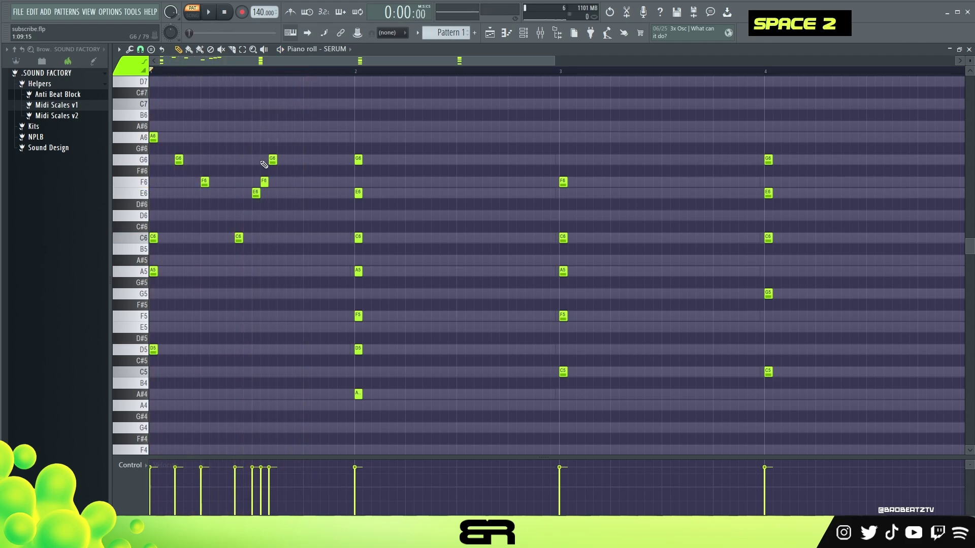
click(264, 160)
right_click(265, 183)
key(space)
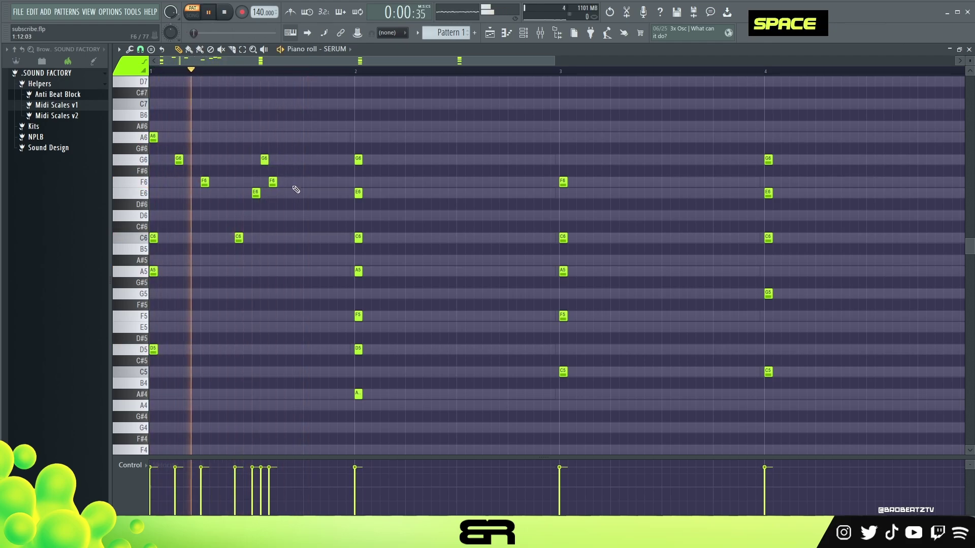
click(306, 182)
key(space)
drag(309, 265, 385, 204)
Delete bar 2's A#5 note and raise the D6 and D#6 notes a semitone to E6.
right_click(408, 197)
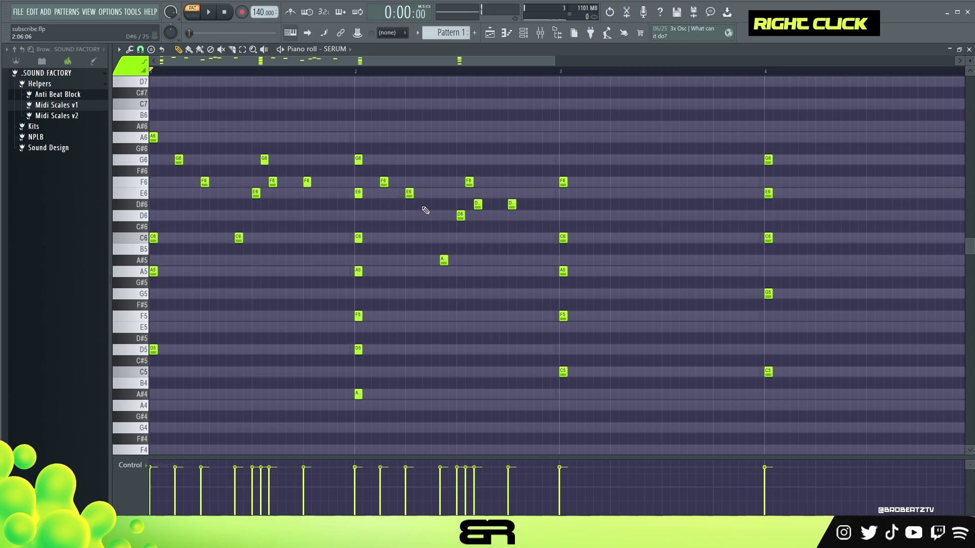
right_click(444, 260)
drag(450, 198, 487, 220)
key(shift+Up)
click(478, 182)
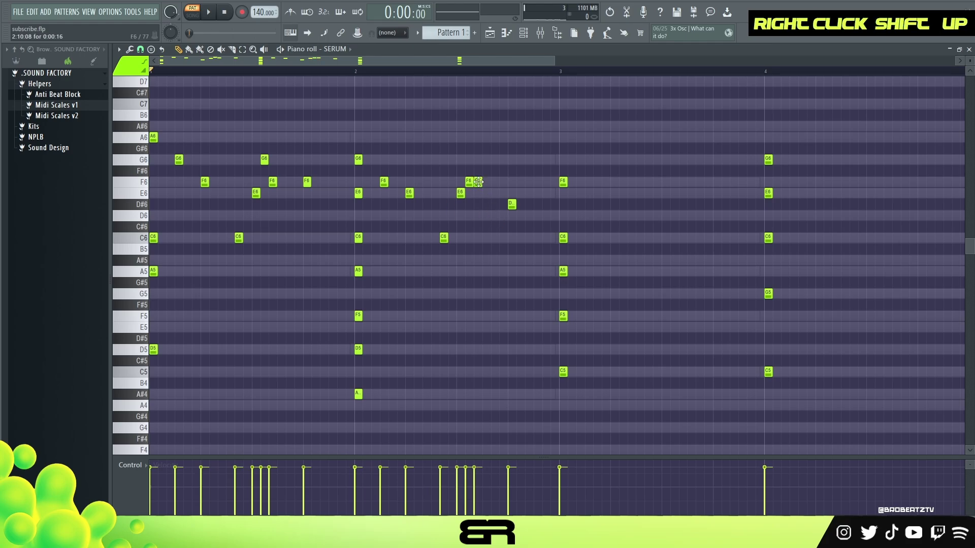
key(shift+Up)
key(space)
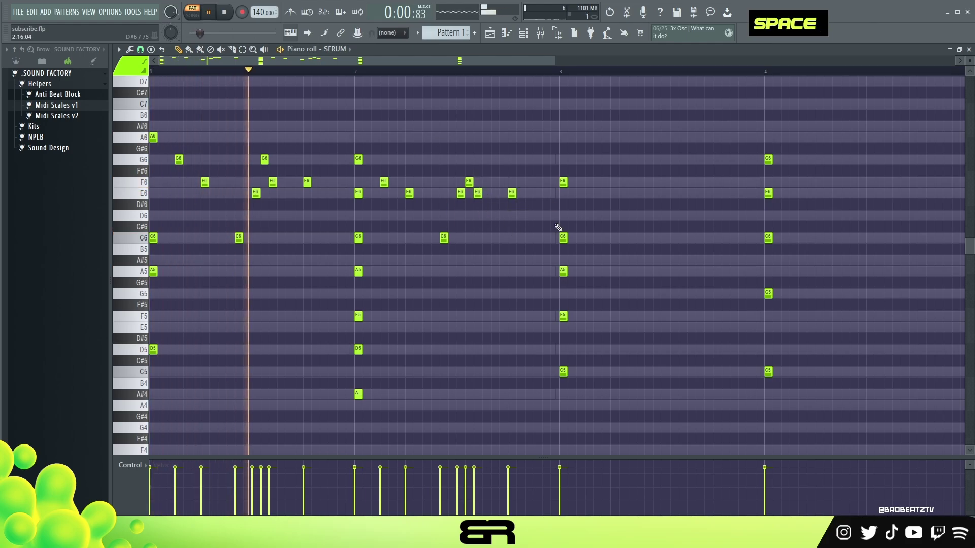
Delete the E6 at the start of bar 2 and the A5 note, then replay the pattern.
right_click(566, 200)
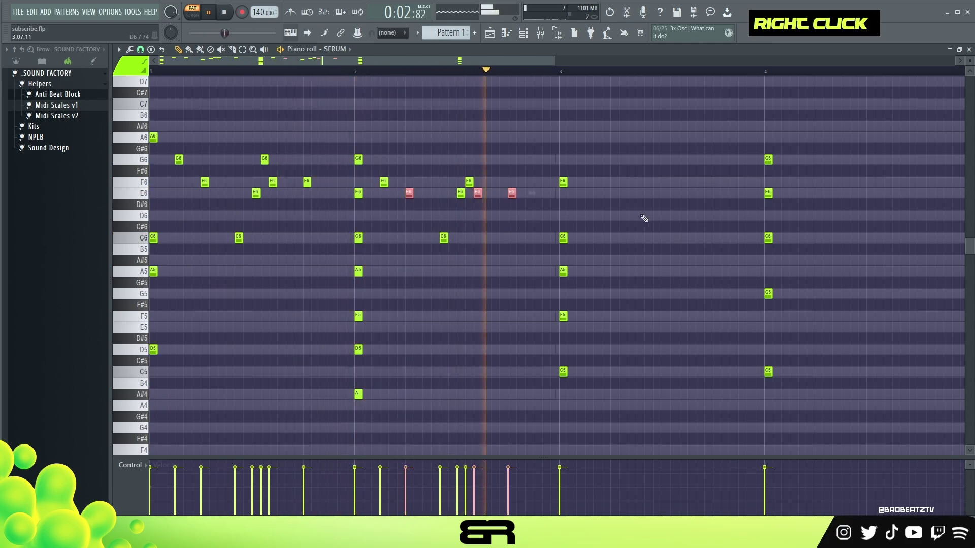
key(space)
key(space)
right_click(509, 307)
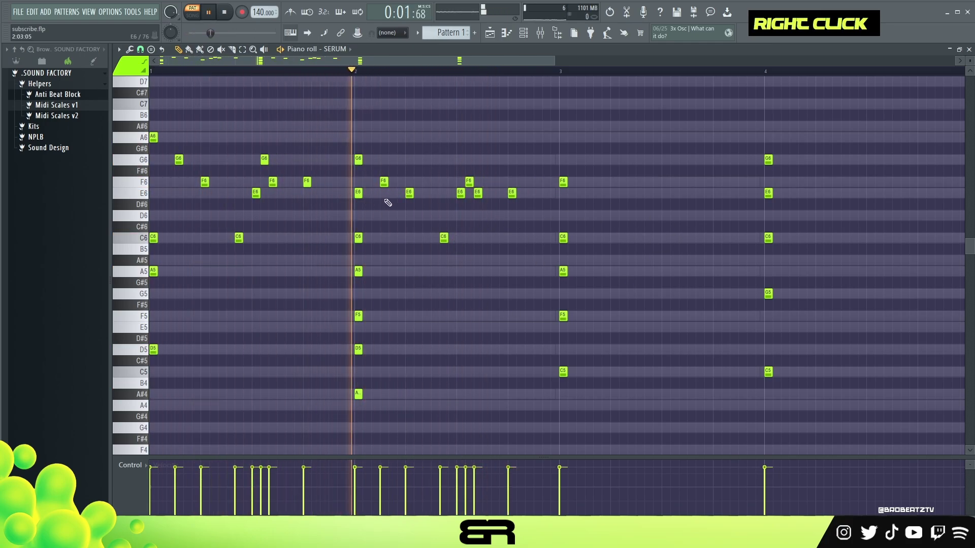
key(space)
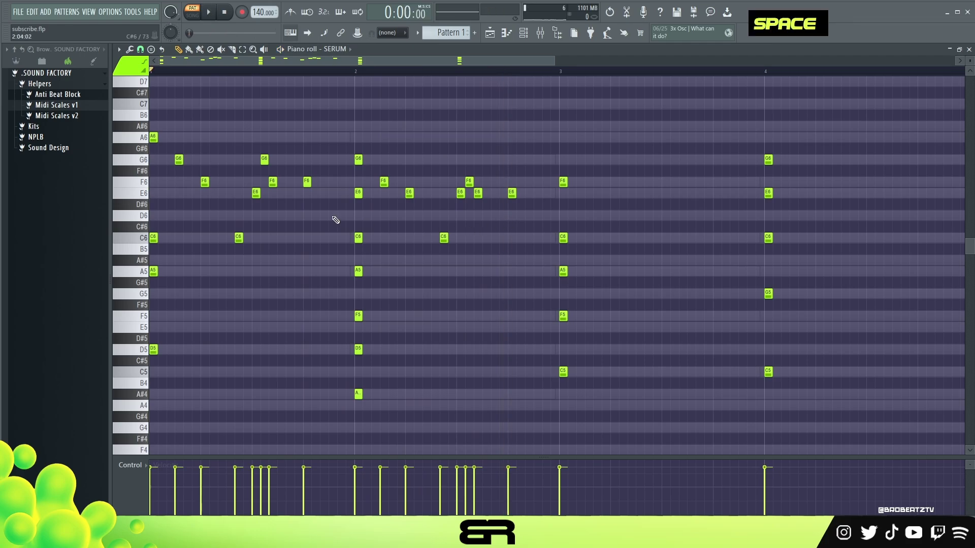
right_click(360, 196)
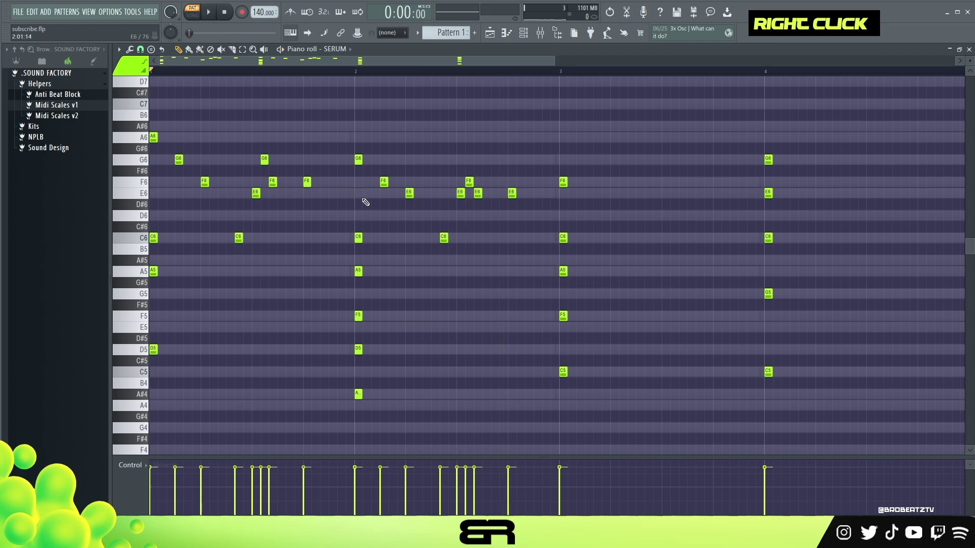
key(space)
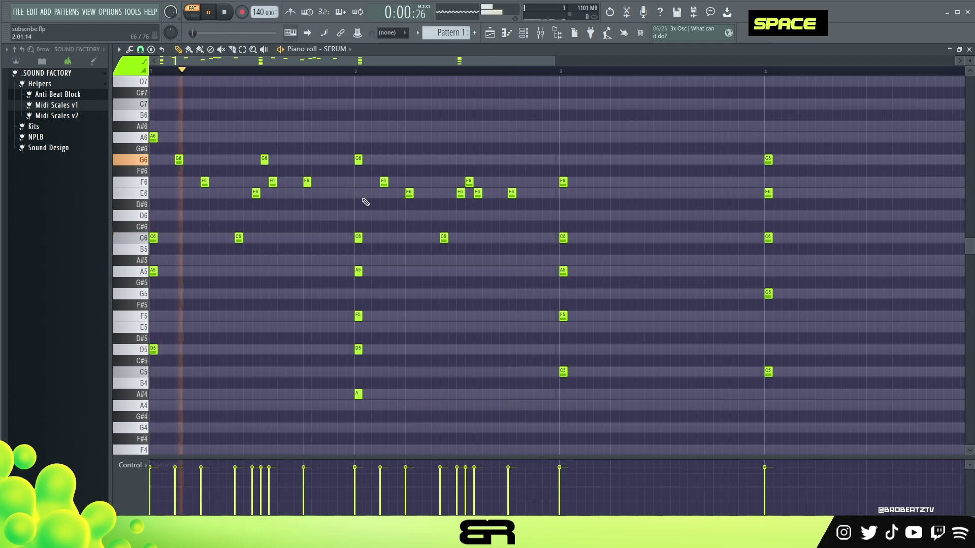
key(space)
right_click(358, 272)
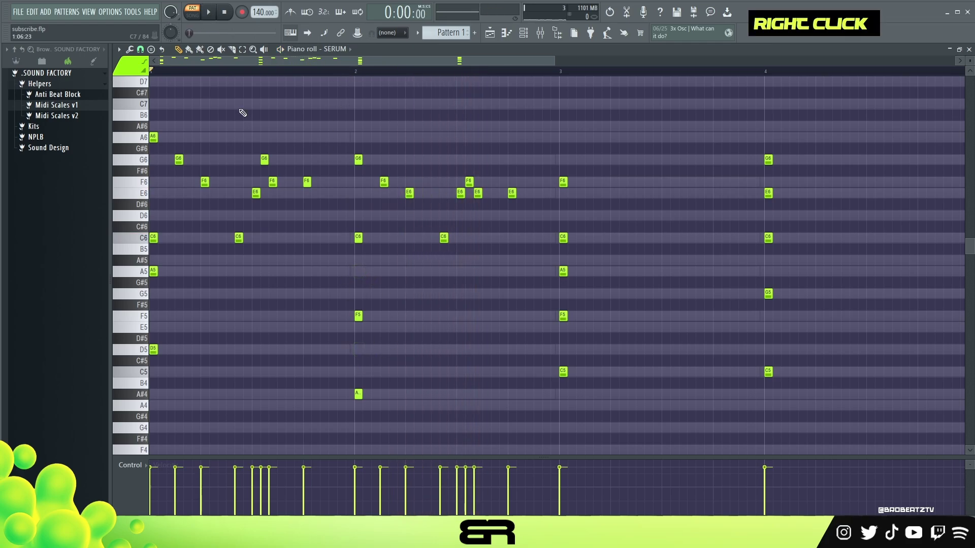
key(space)
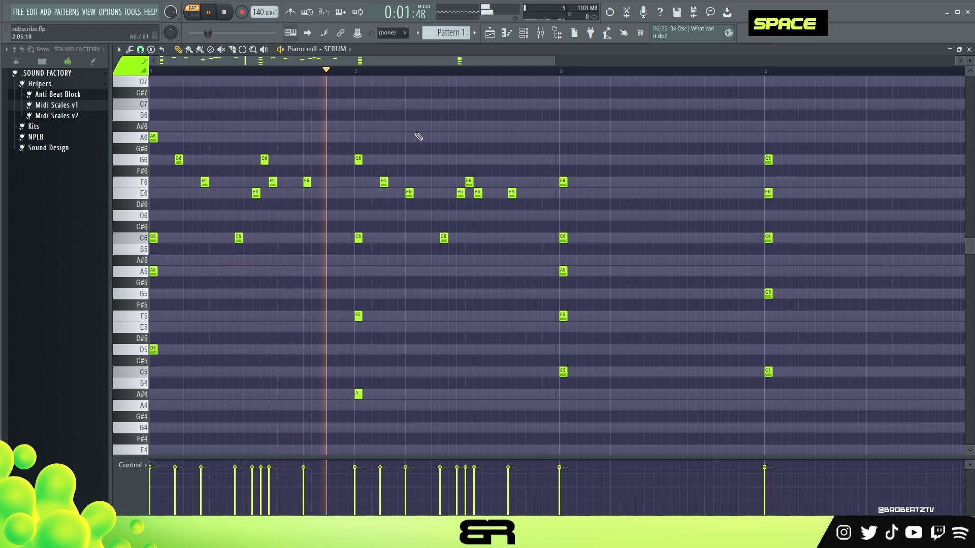
Duplicate the selected melody phrase one bar later.
key(space)
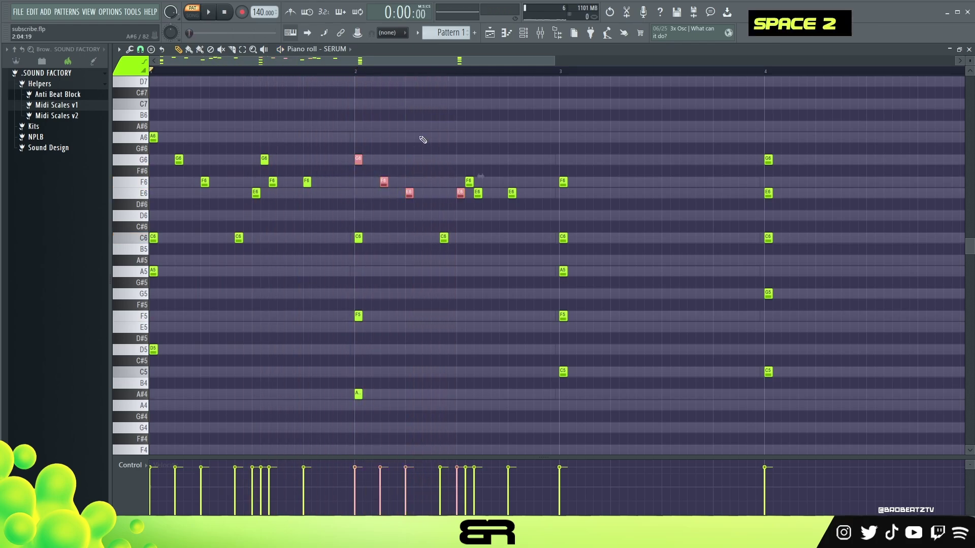
right_click(409, 116)
drag(412, 59, 484, 69)
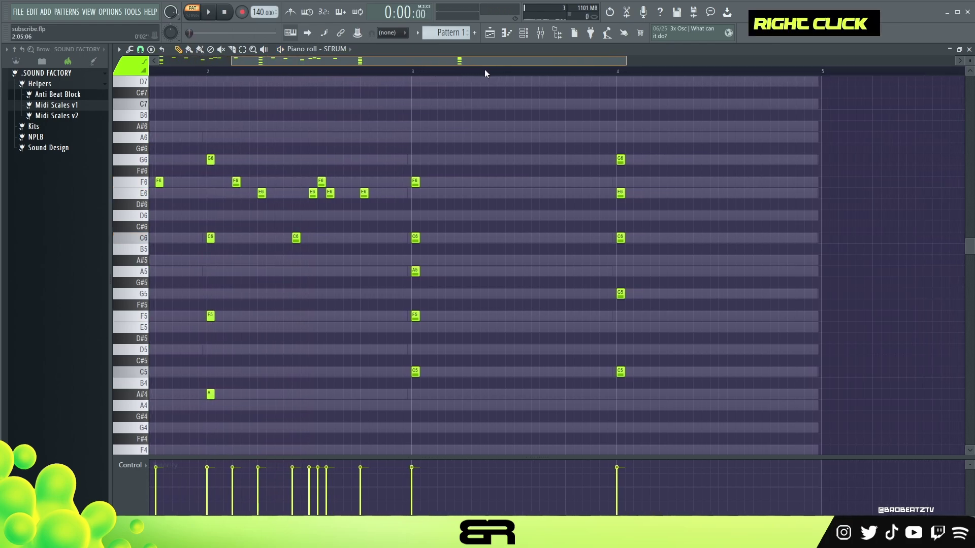
ctrl+drag(376, 166, 235, 263)
shift+drag(237, 181, 443, 206)
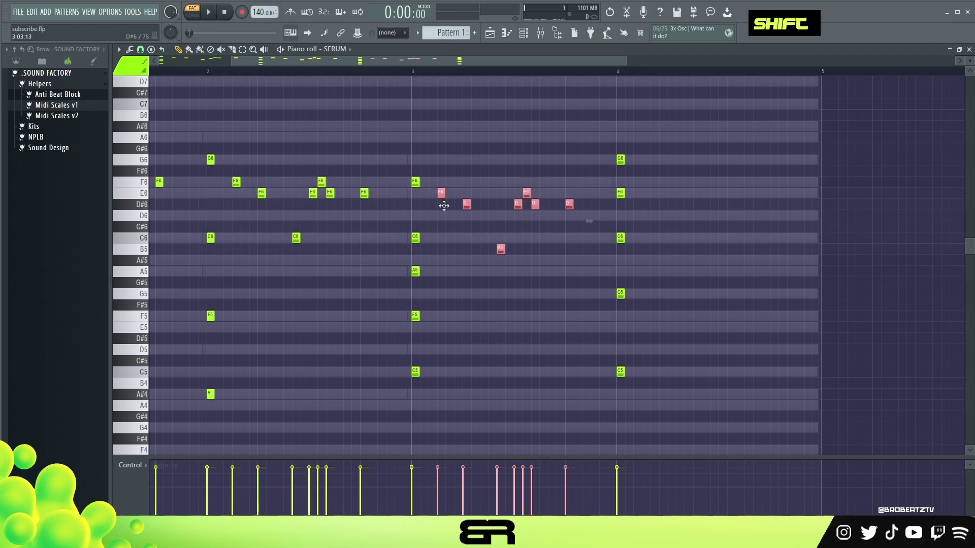
right_click(452, 229)
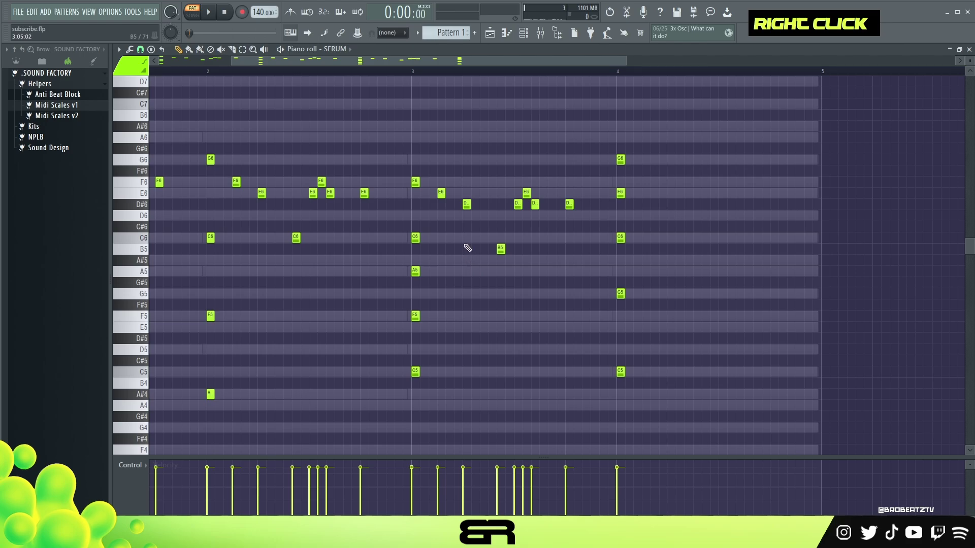
Delete the D#6 and B5 notes from the copied phrase and play back the melody.
right_click(467, 204)
key(ctrl)
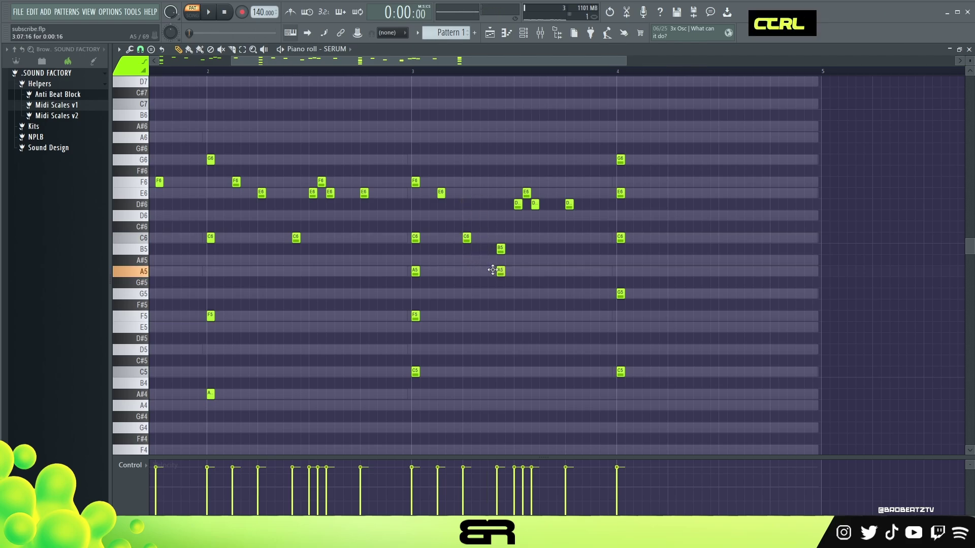
right_click(501, 250)
key(space)
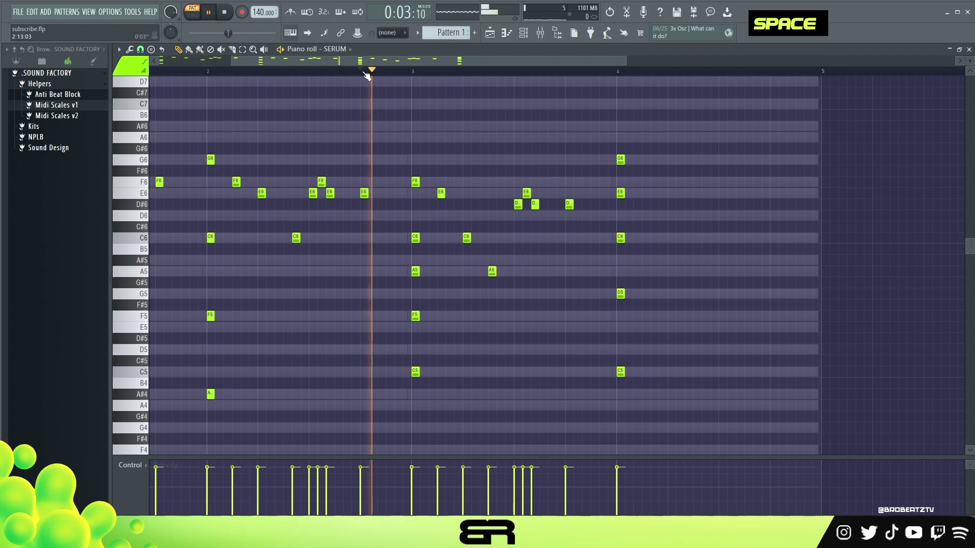
key(space)
key(space)
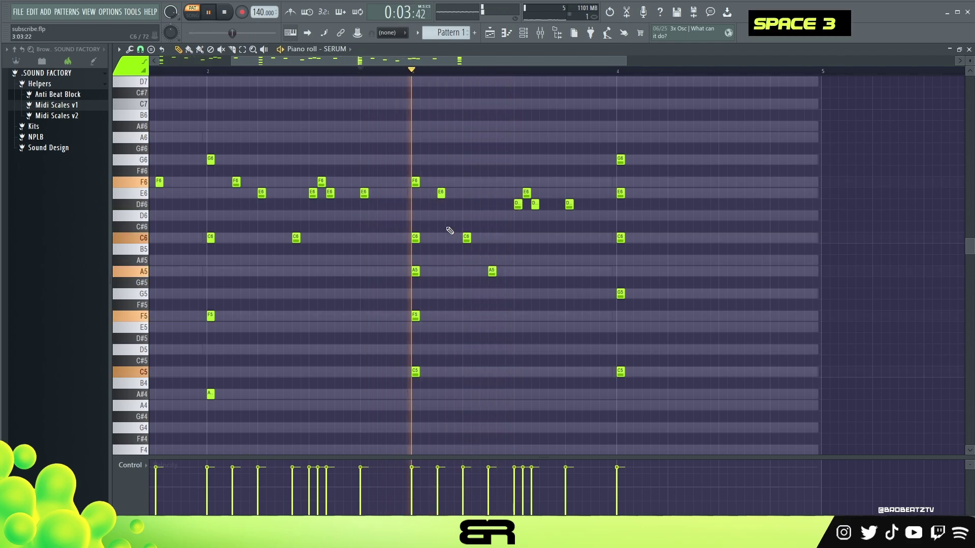
key(space)
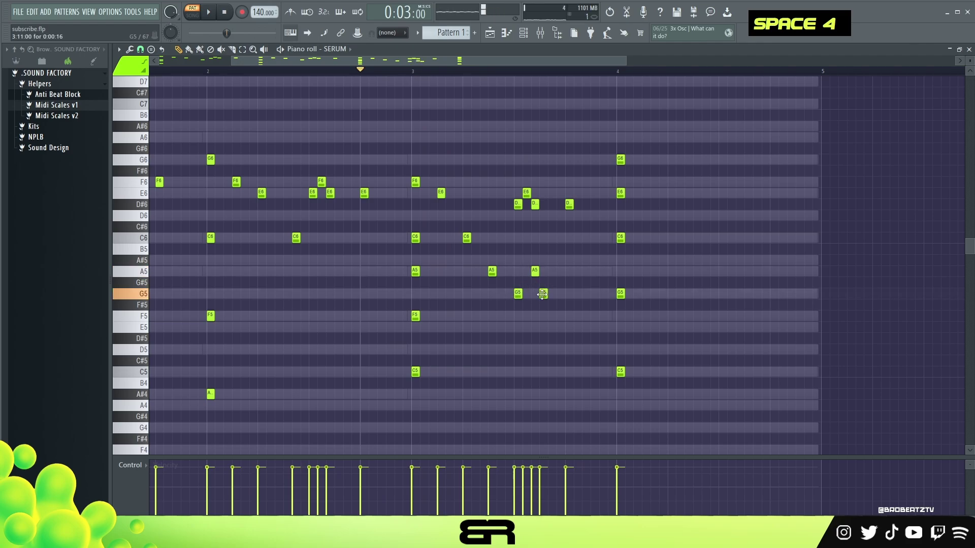
Remove the E6 and three D#6 notes from bar 3, discarding a trial lower G5.
drag(568, 295, 569, 316)
right_click(569, 316)
key(space)
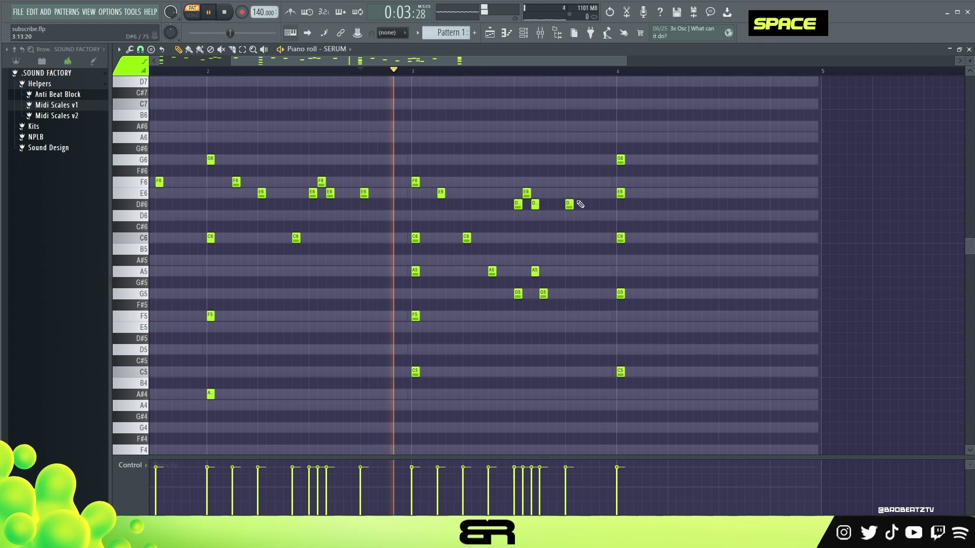
right_click(569, 204)
right_click(536, 204)
right_click(527, 193)
right_click(518, 204)
key(space)
key(space)
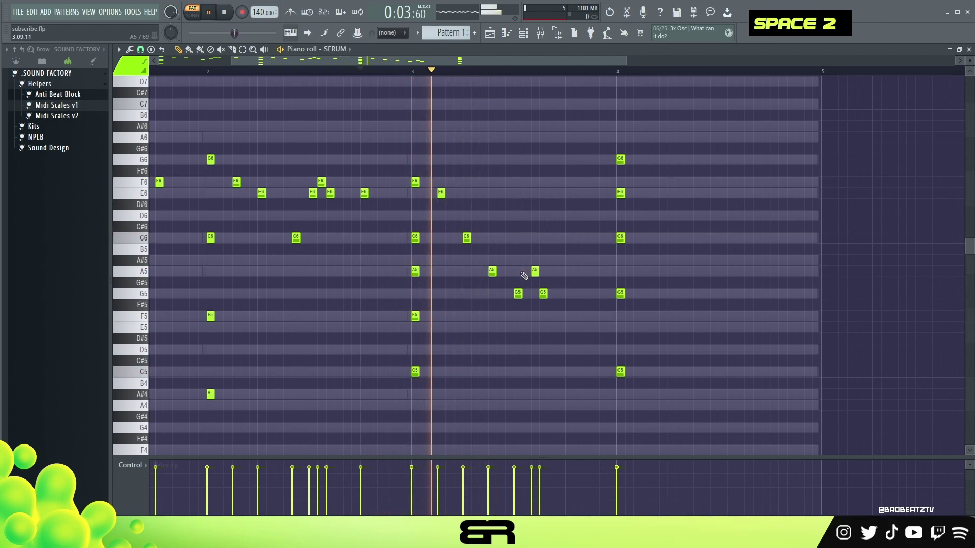
Delete bar 3's A5 note, add a G5 note after the others, and audition the phrase.
key(space)
right_click(535, 271)
click(568, 294)
key(space)
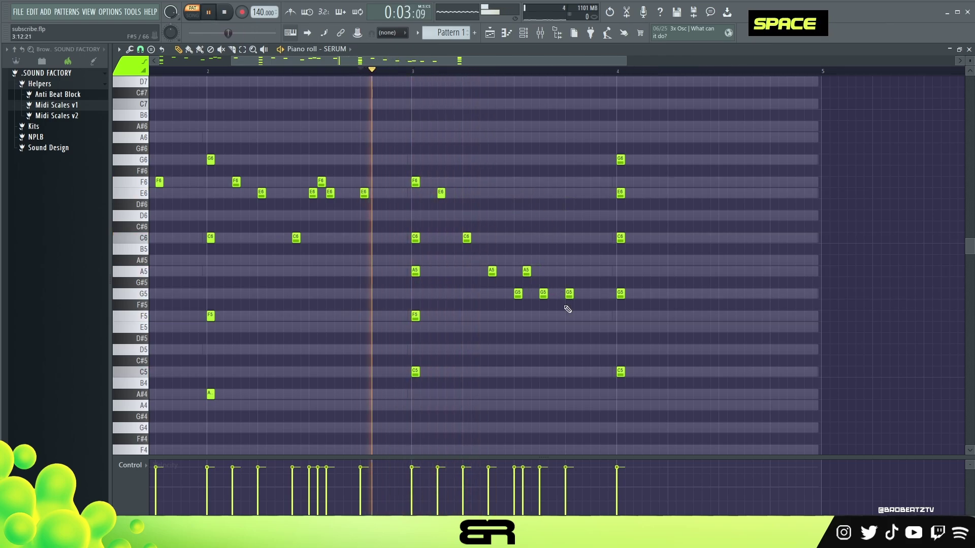
key(space)
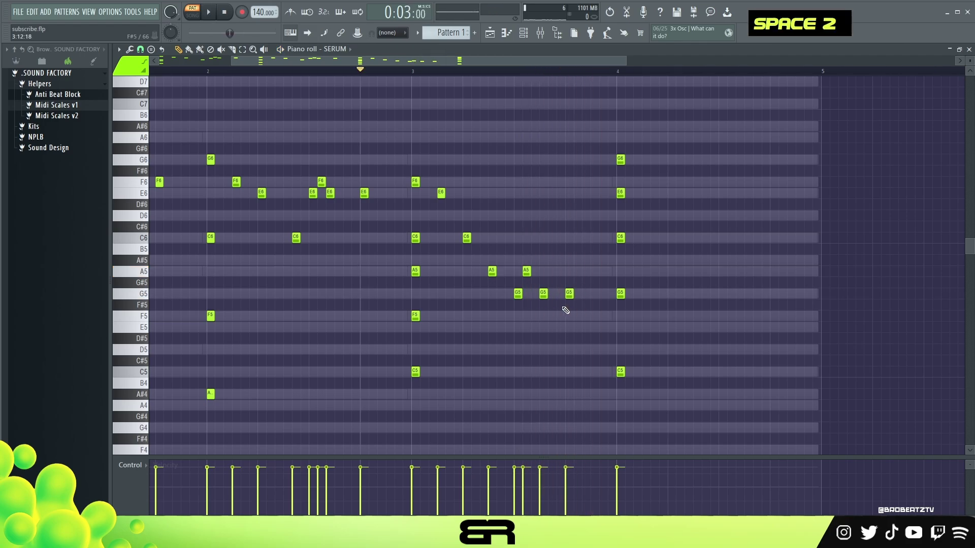
key(space)
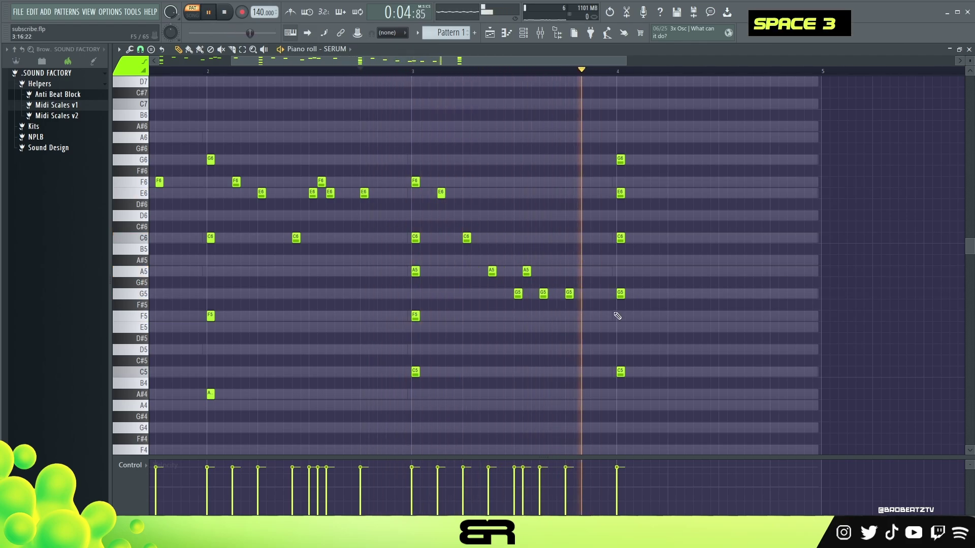
key(space)
drag(617, 315, 541, 289)
right_click(541, 275)
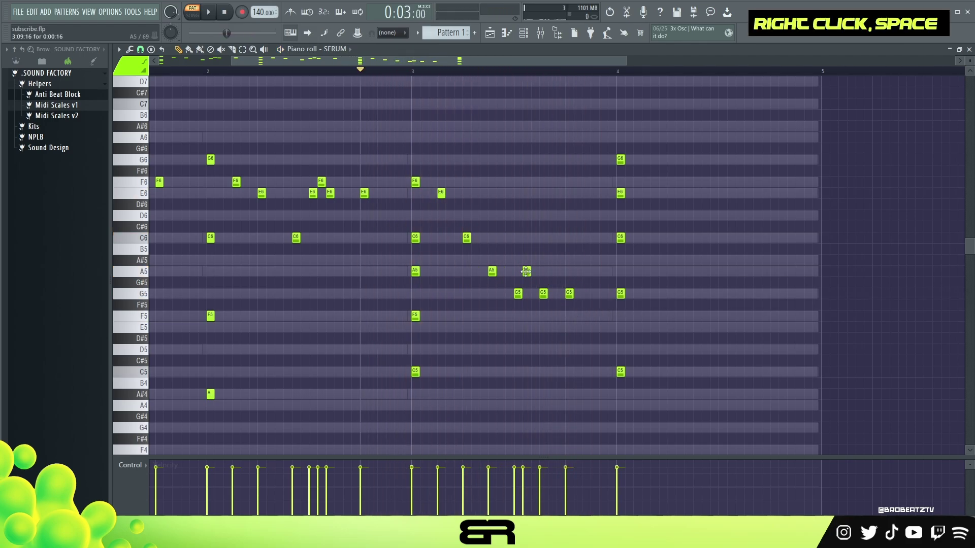
shift+scroll(525, 272, up, 2)
Lengthen the G6 note at the start of bar 4.
alt+click(530, 271)
drag(574, 310, 641, 205)
right_click(644, 204)
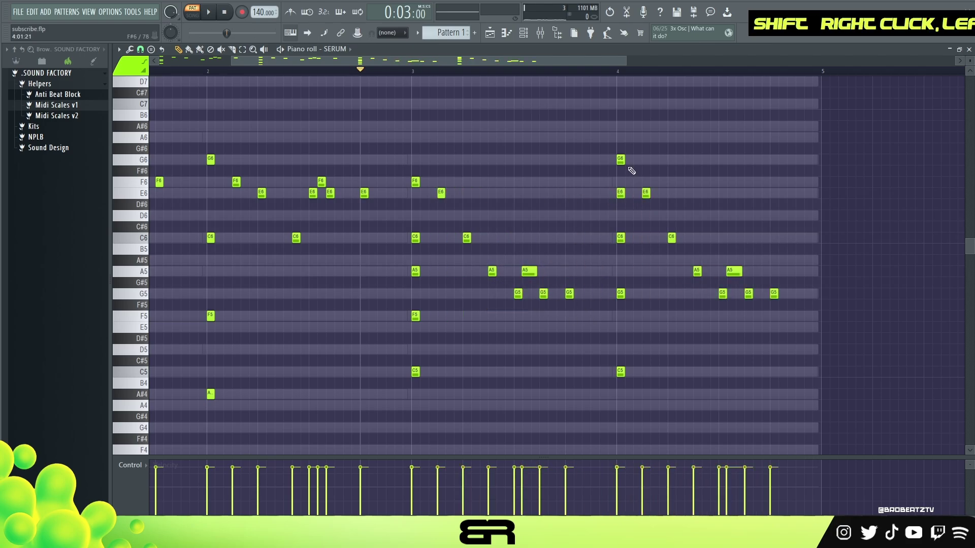
drag(624, 160, 633, 160)
alt+click(627, 160)
click(557, 184)
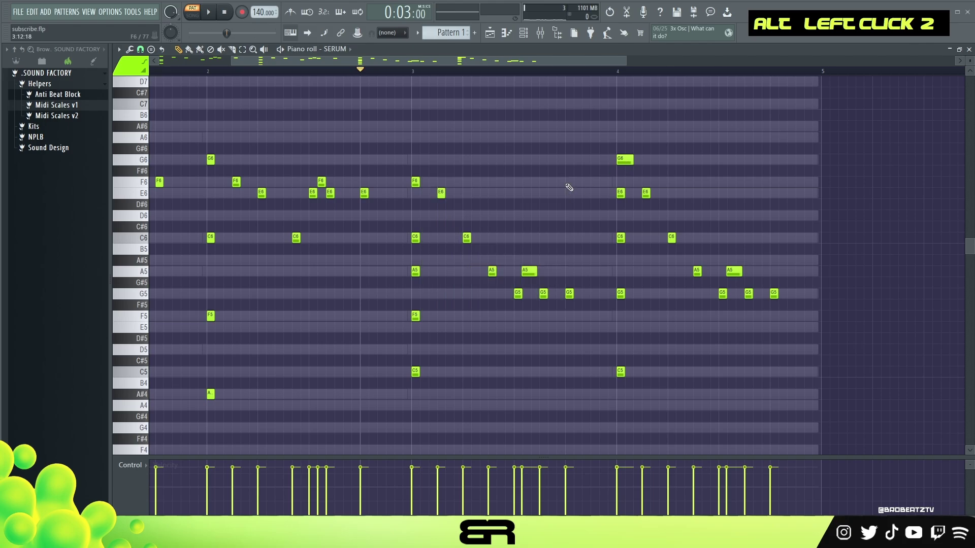
shift+scroll(622, 159, down, 3)
right_click(663, 135)
key(space)
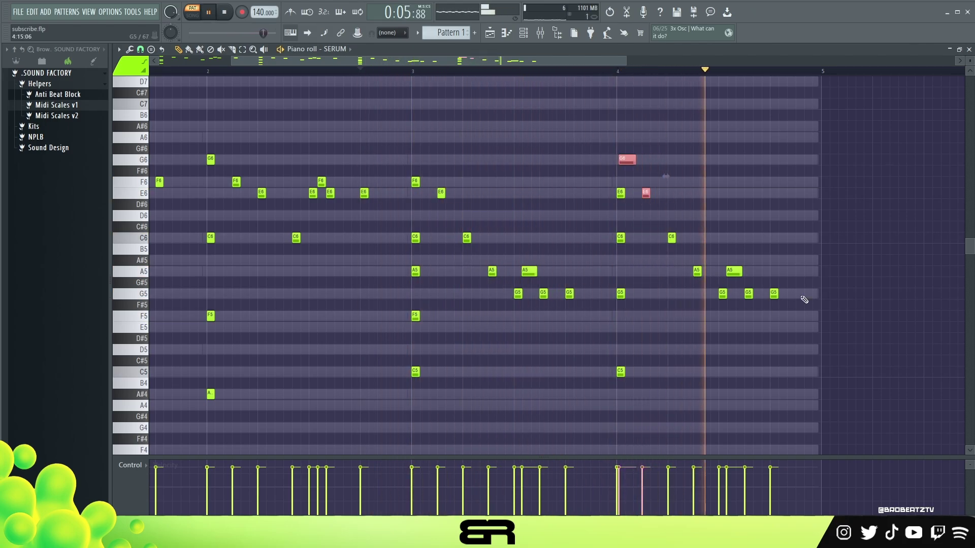
right_click(741, 336)
key(space)
Lengthen the A5 near bar 4.4, add F5 notes under the final G5s, and extend the last G5.
key(space)
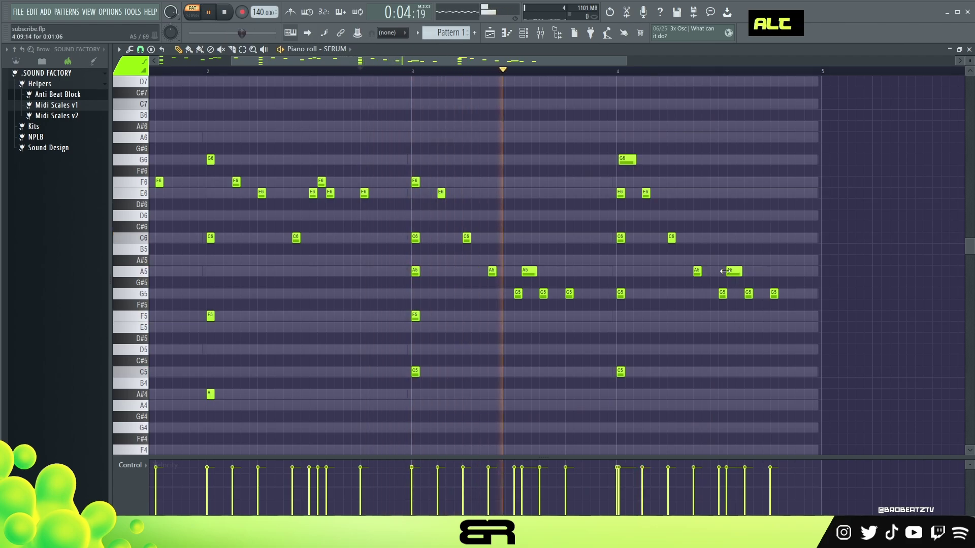
alt+drag(701, 271, 716, 271)
key(space)
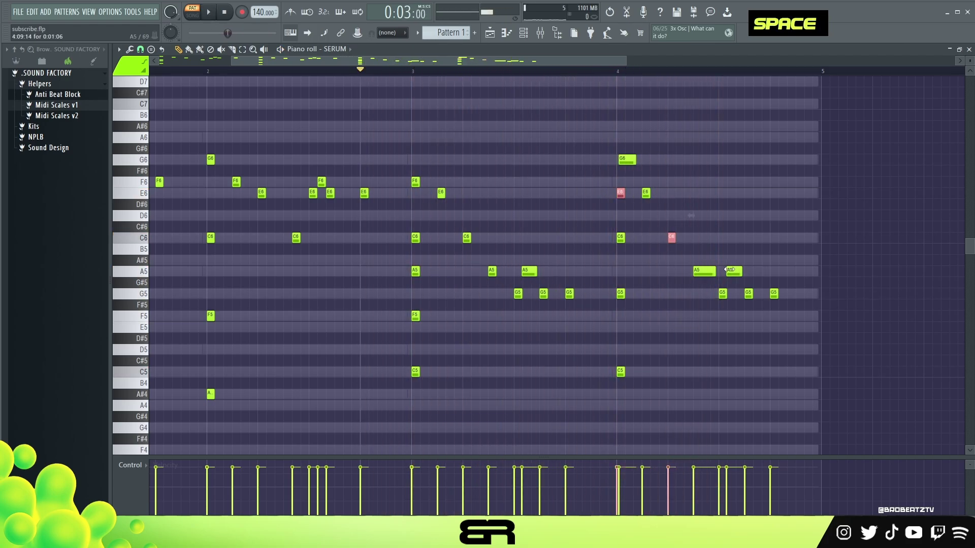
alt+click(733, 273)
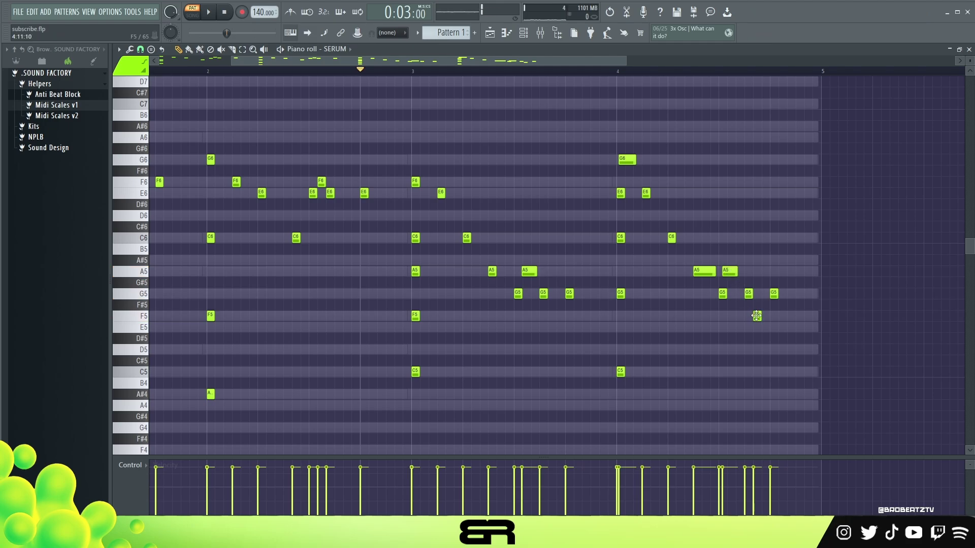
right_click(756, 316)
click(748, 316)
double_click(772, 315)
alt+click(775, 295)
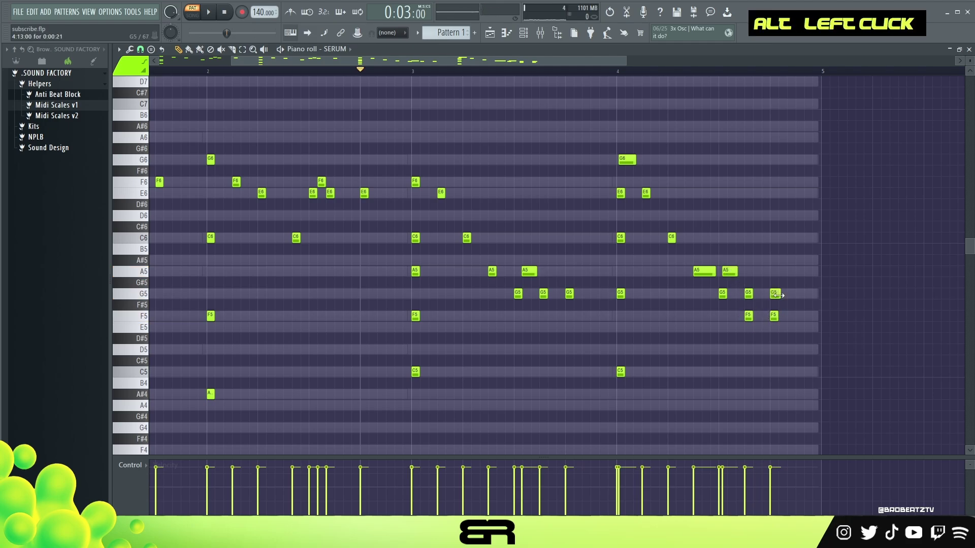
alt+click(791, 294)
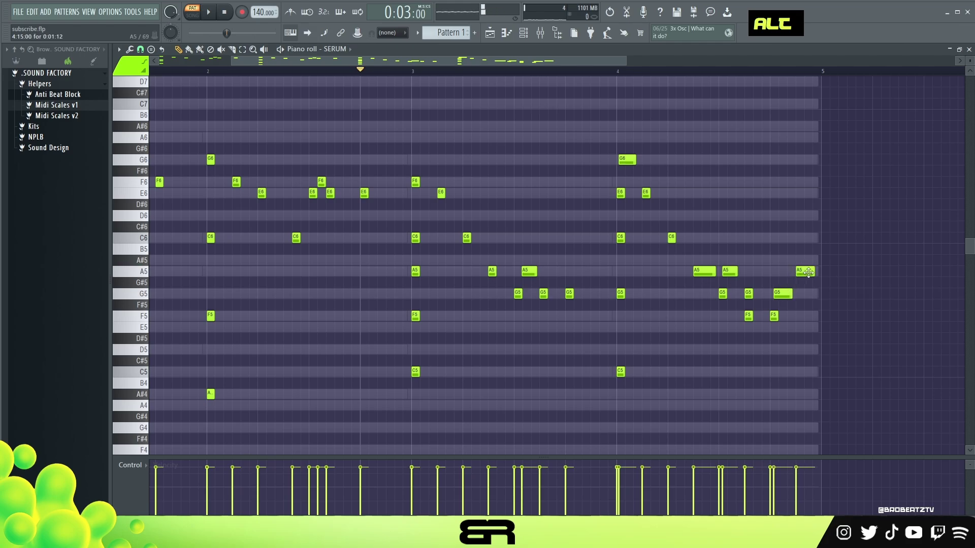
Shorten the final A5, delete the G5 above the first F5, and lengthen the second A5.
drag(808, 272, 762, 316)
right_click(749, 293)
key(space)
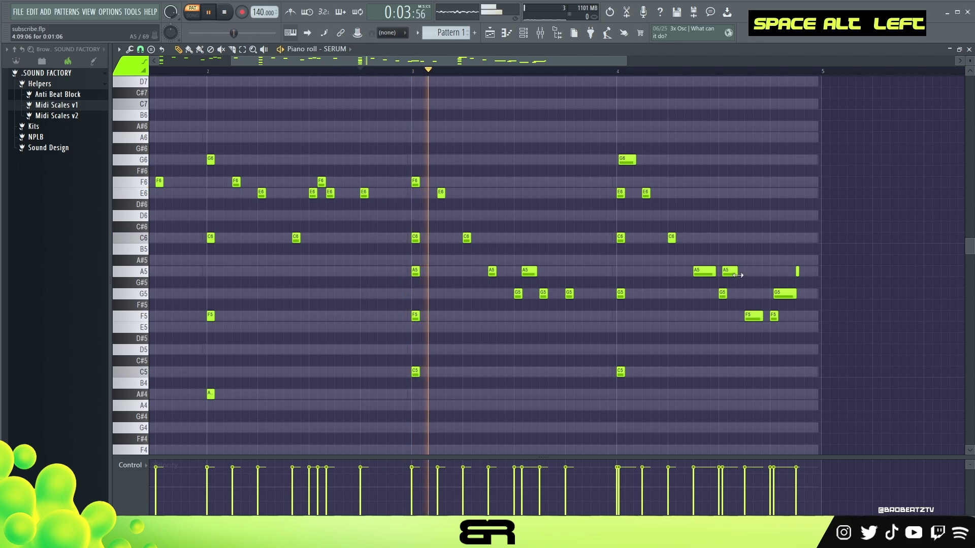
drag(737, 275, 748, 273)
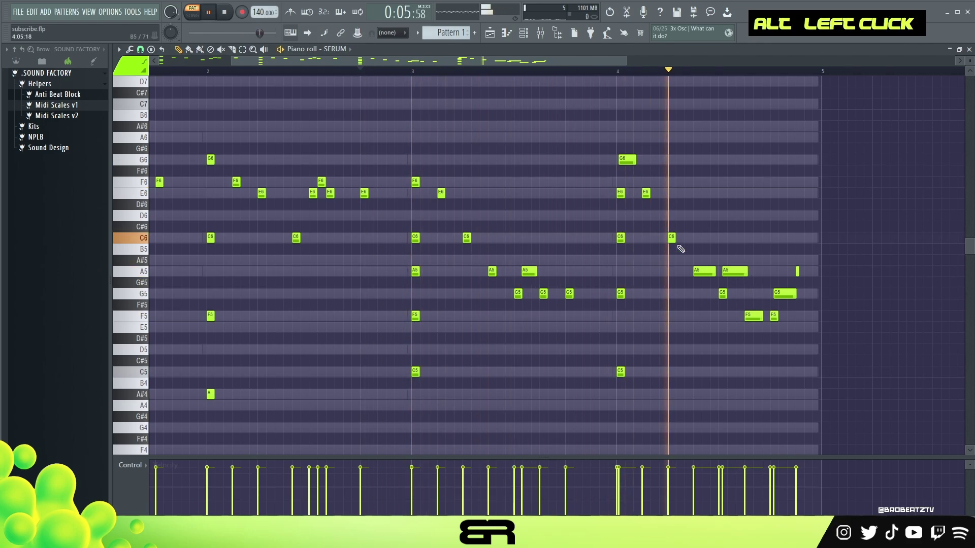
drag(769, 267, 812, 302)
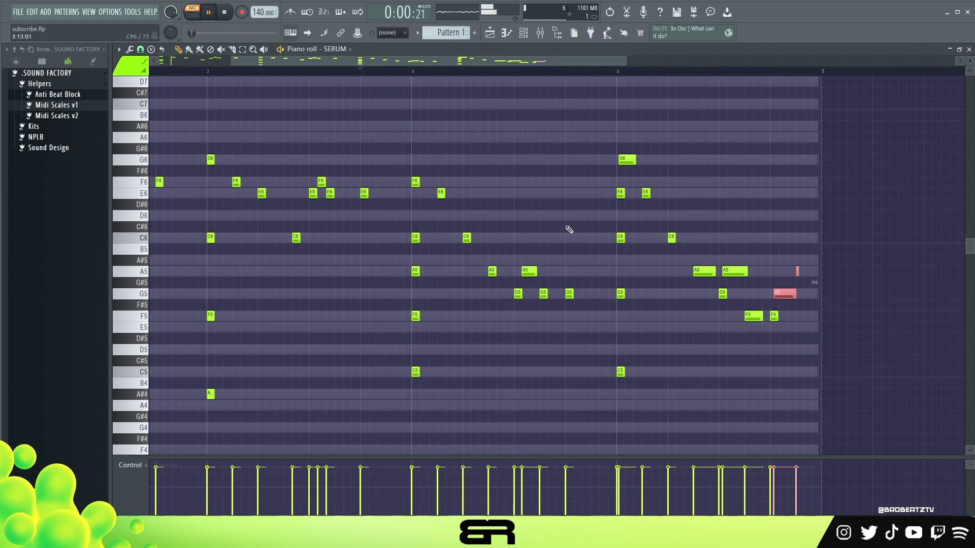
ctrl+right_click(524, 121)
right_click(504, 123)
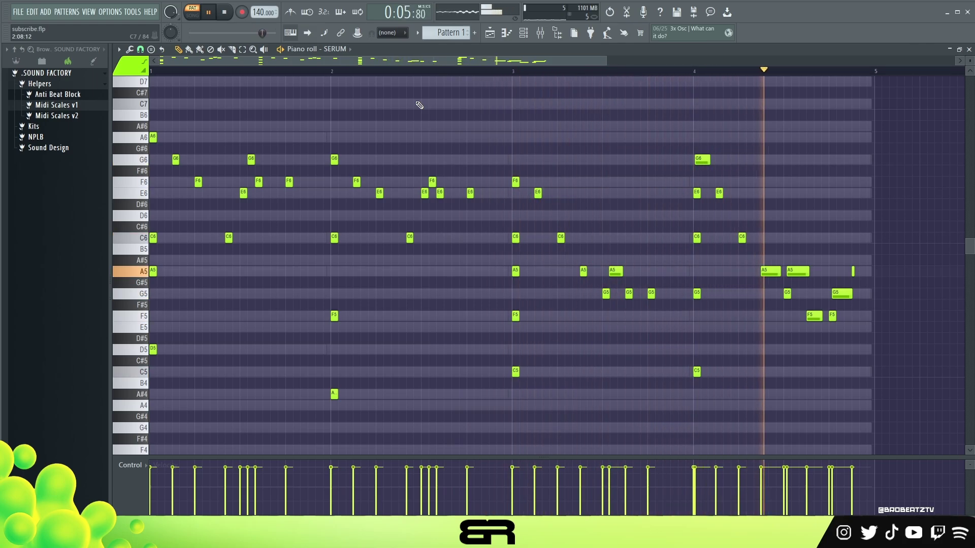
key(space)
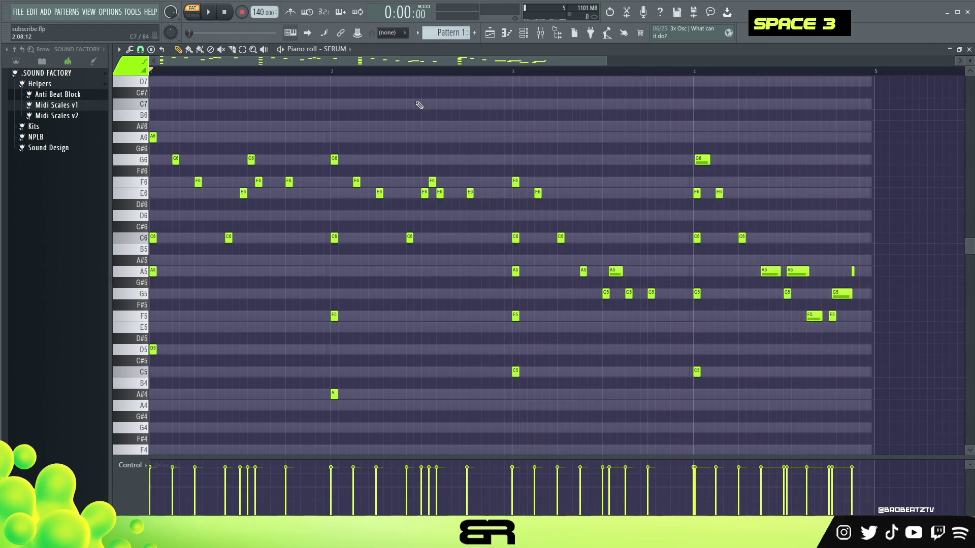
click(525, 35)
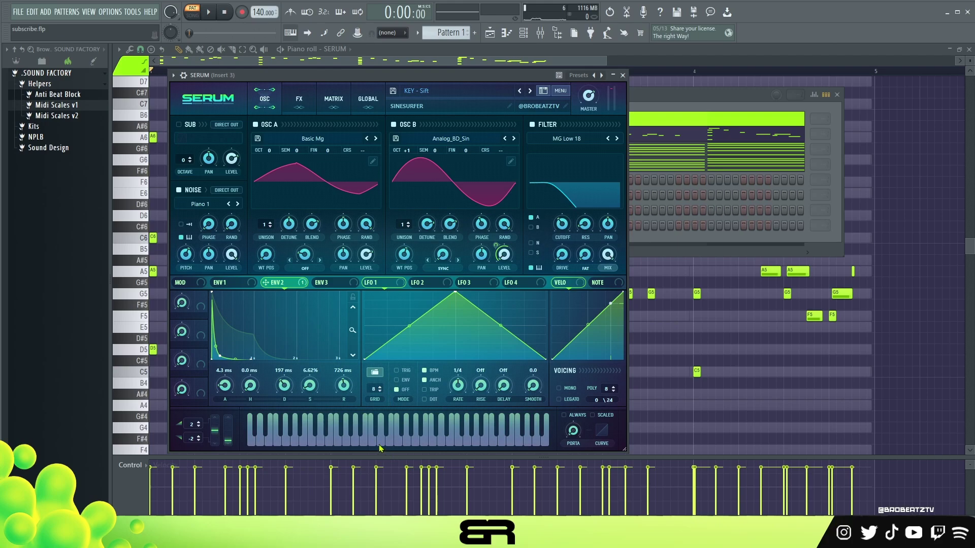
Audition a Serum note, close the synth, and open the empty SERUM channel's piano roll.
double_click(424, 444)
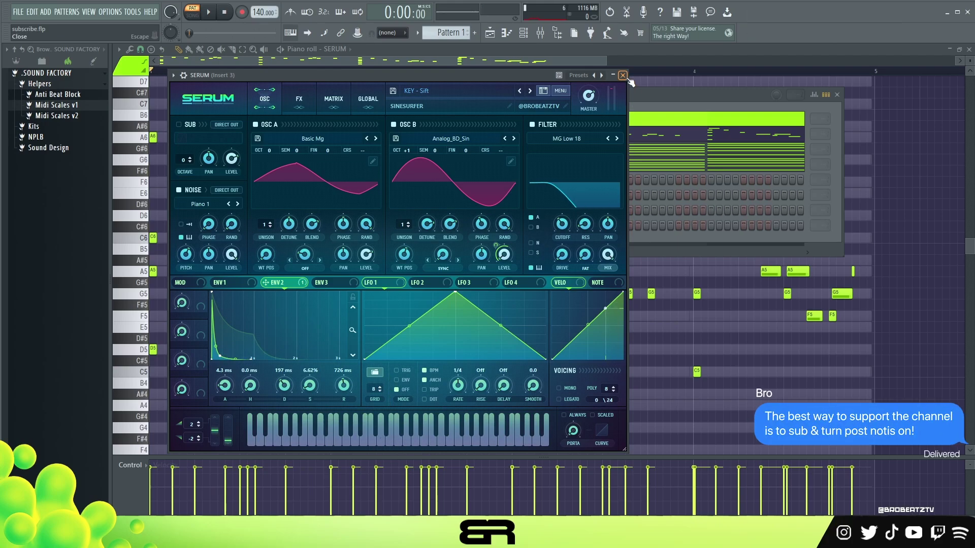
click(623, 76)
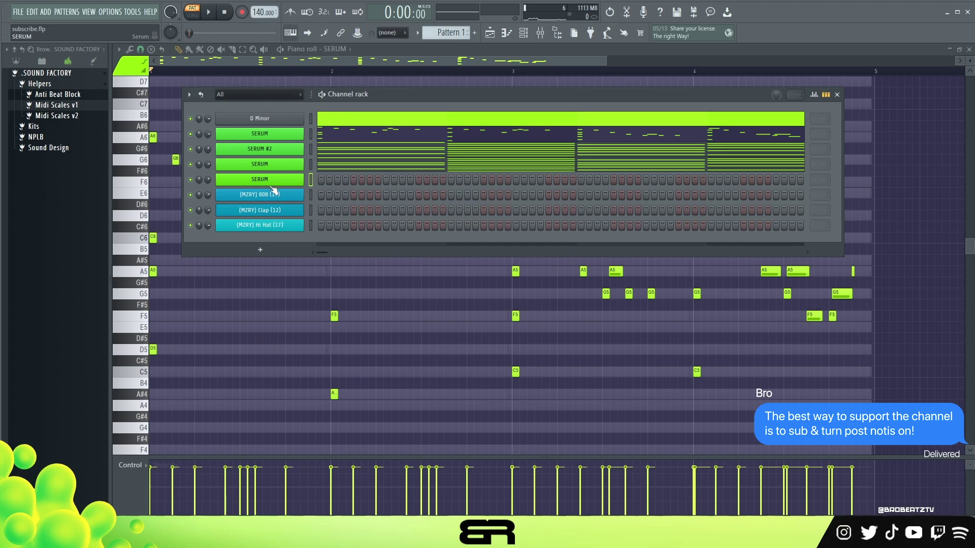
right_click(272, 184)
click(349, 180)
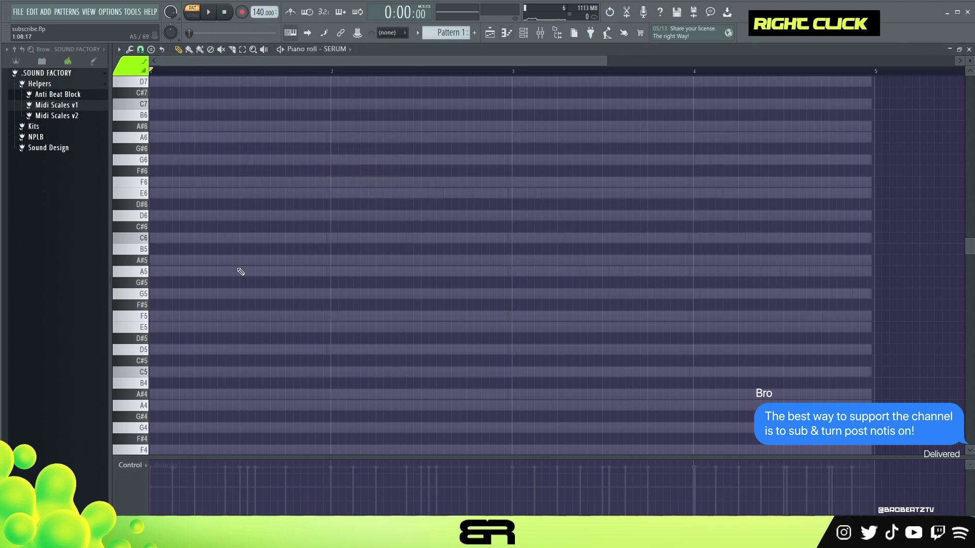
Lengthen the D5 note and turn down the SERUM #2 channel volume.
drag(172, 351, 207, 351)
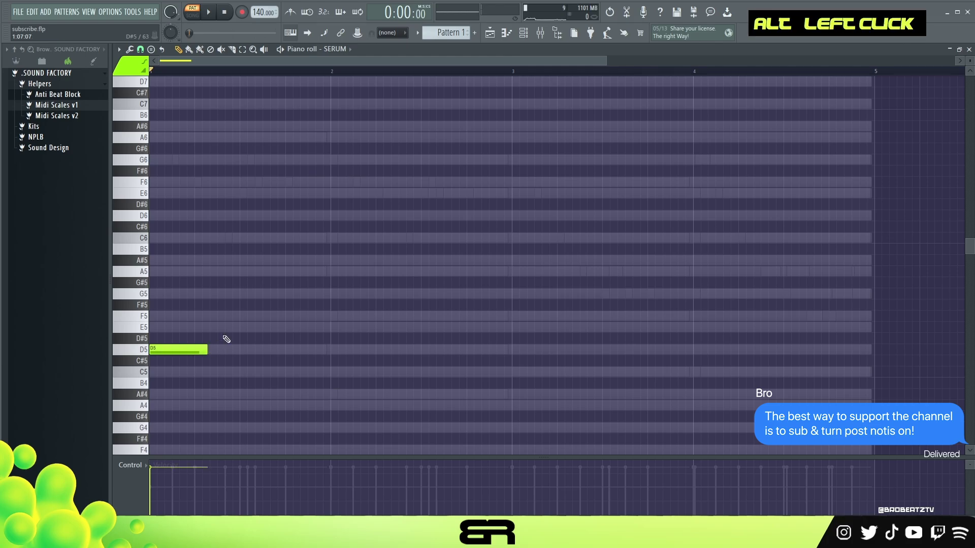
key(space)
key(space)
key(space)
key(space)
key(F6)
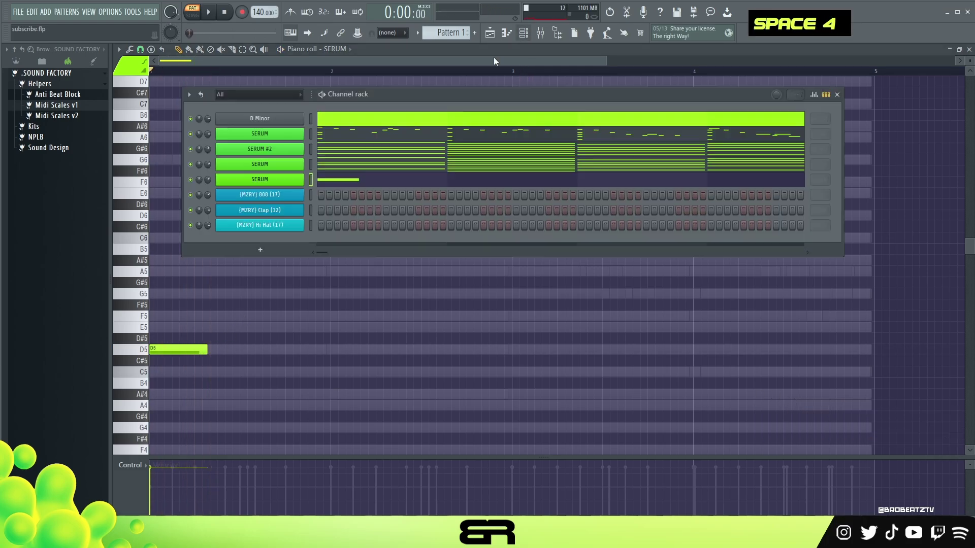
double_click(207, 148)
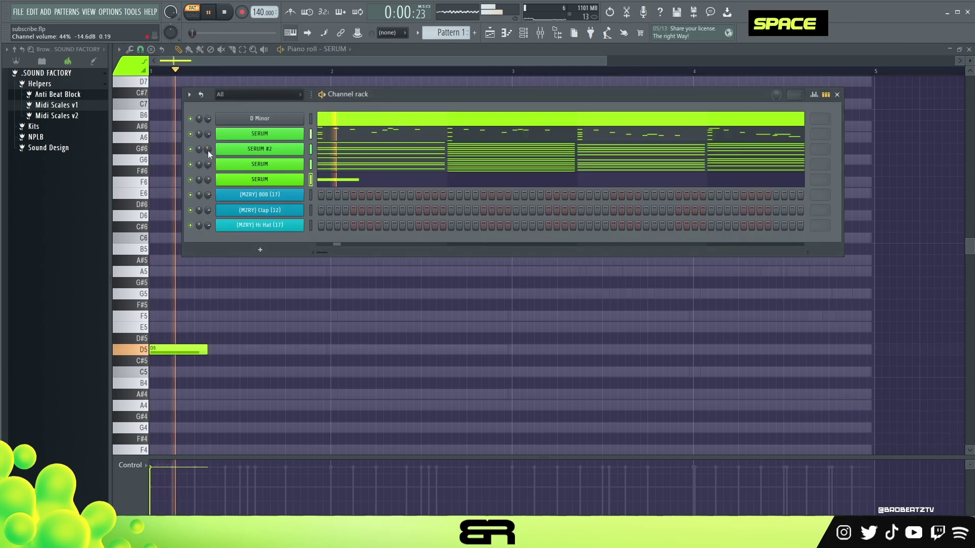
key(F6)
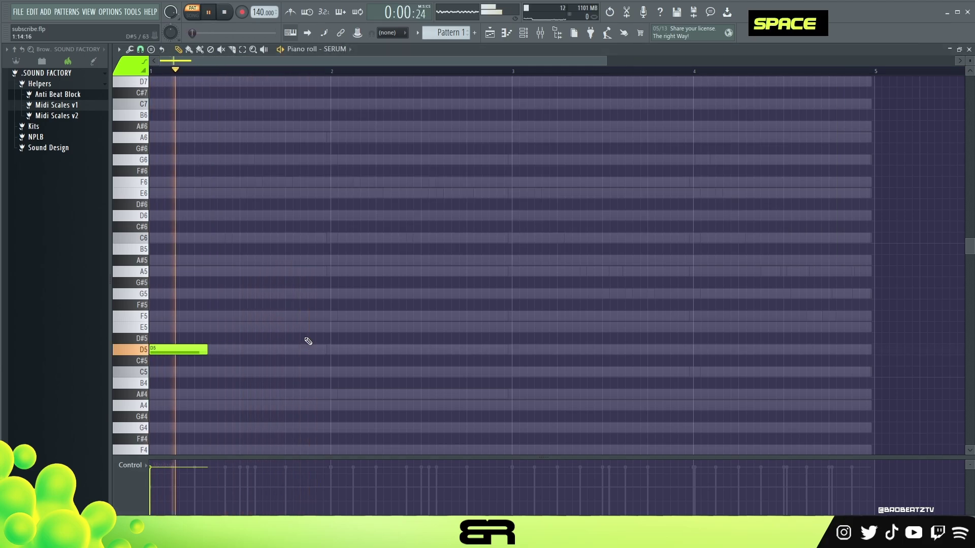
key(space)
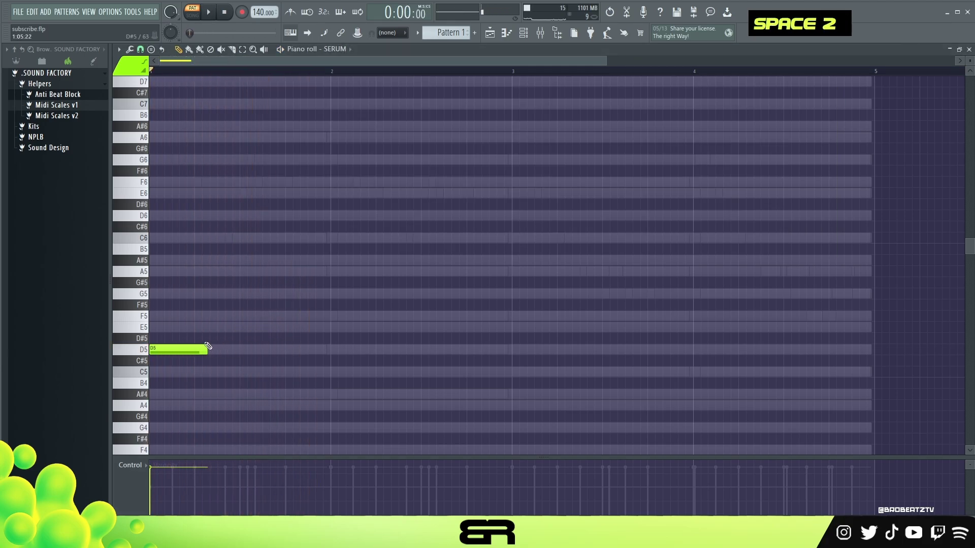
Add an A5 note after the D5 and audition it.
click(166, 316)
click(188, 271)
right_click(172, 316)
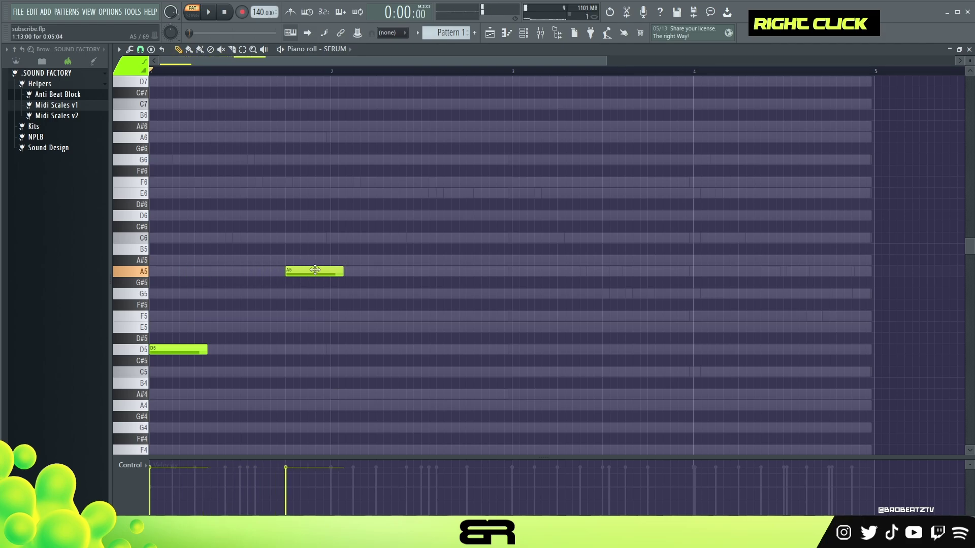
key(space)
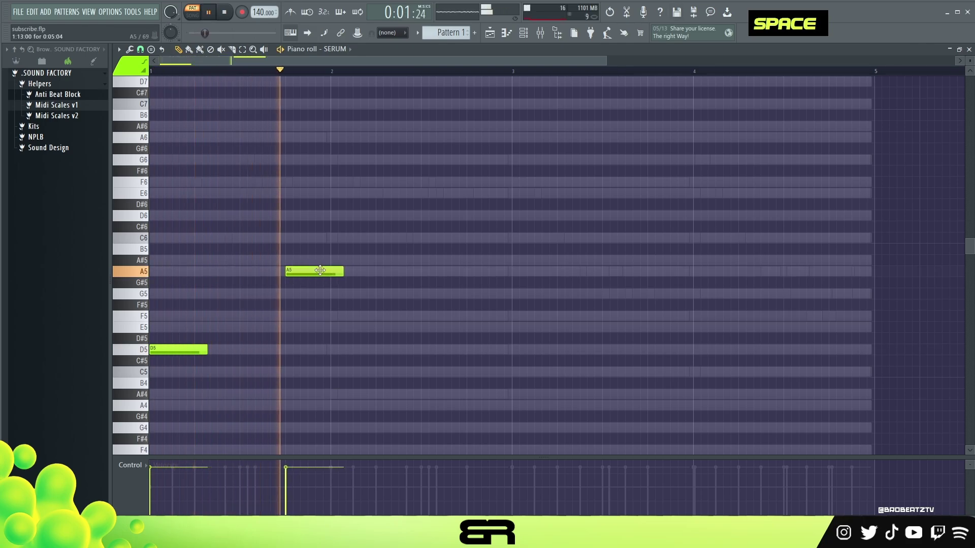
key(space)
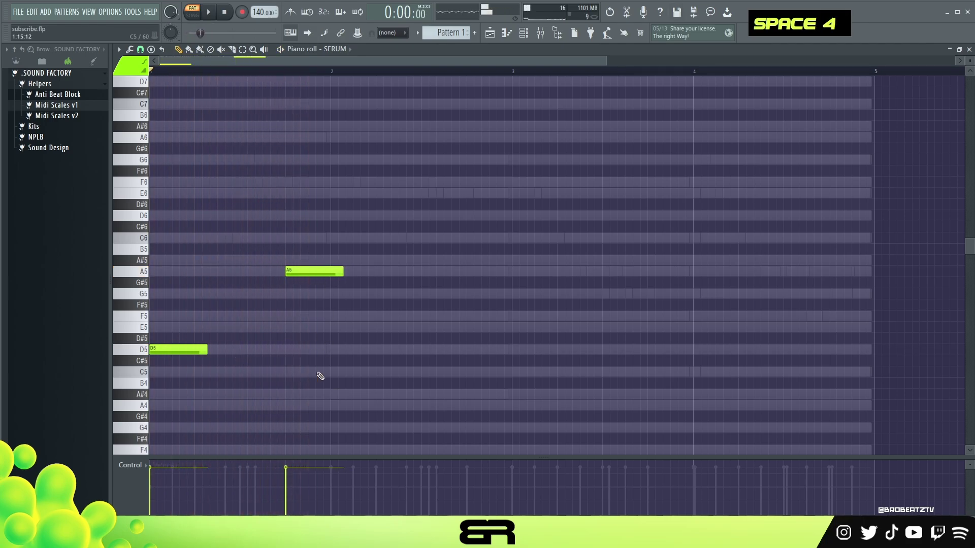
After trying other pitches, place a shortened C5 note at beat 2.
click(334, 327)
right_click(340, 330)
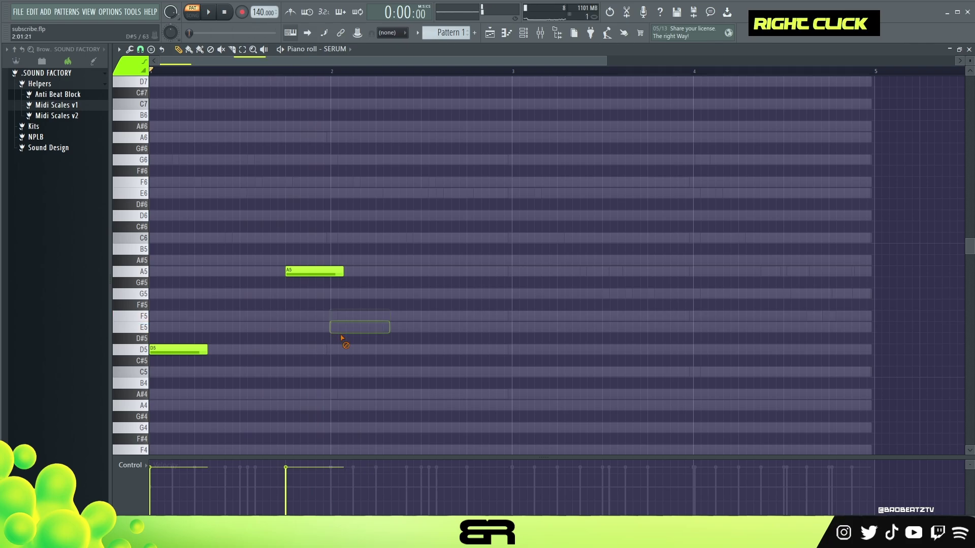
double_click(327, 293)
right_click(328, 294)
double_click(337, 372)
right_click(356, 350)
key(space)
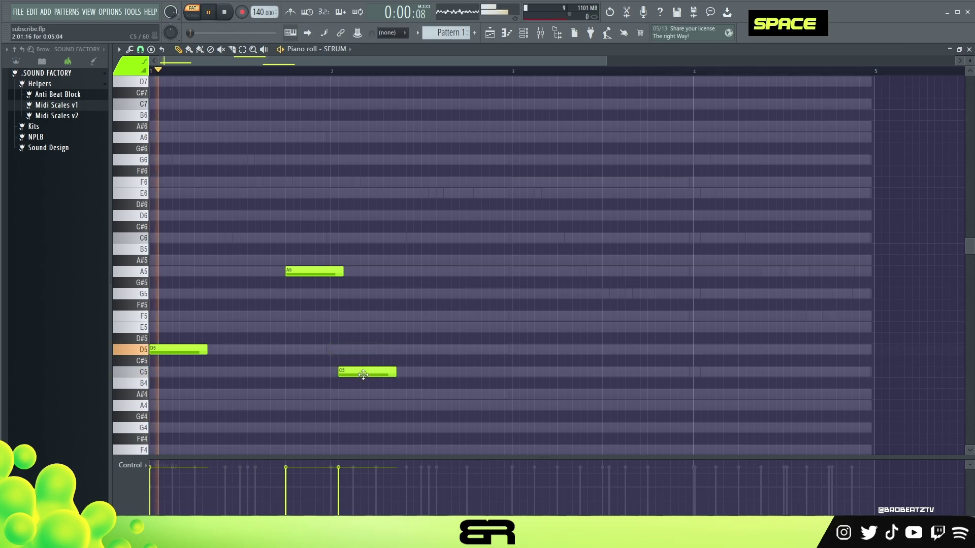
alt+click(380, 374)
drag(380, 374, 365, 374)
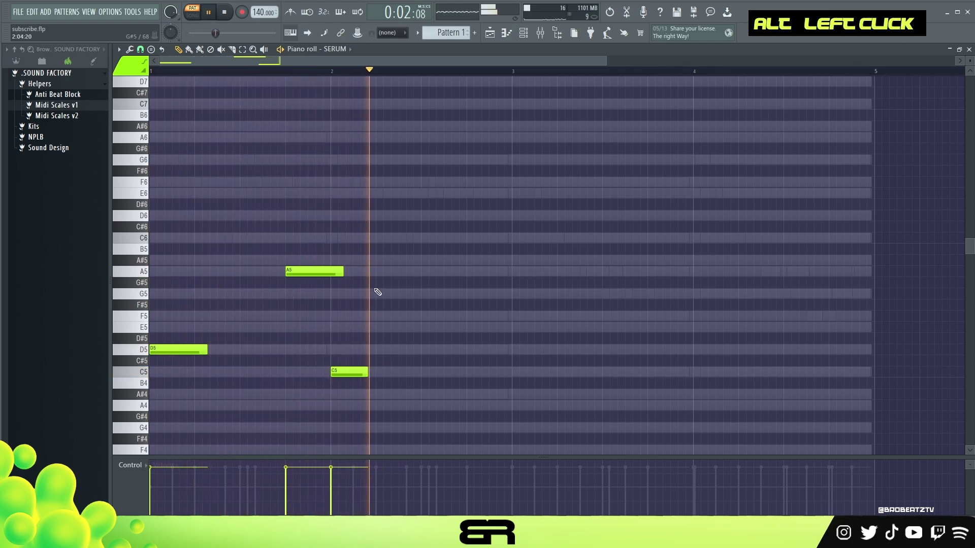
key(space)
key(space)
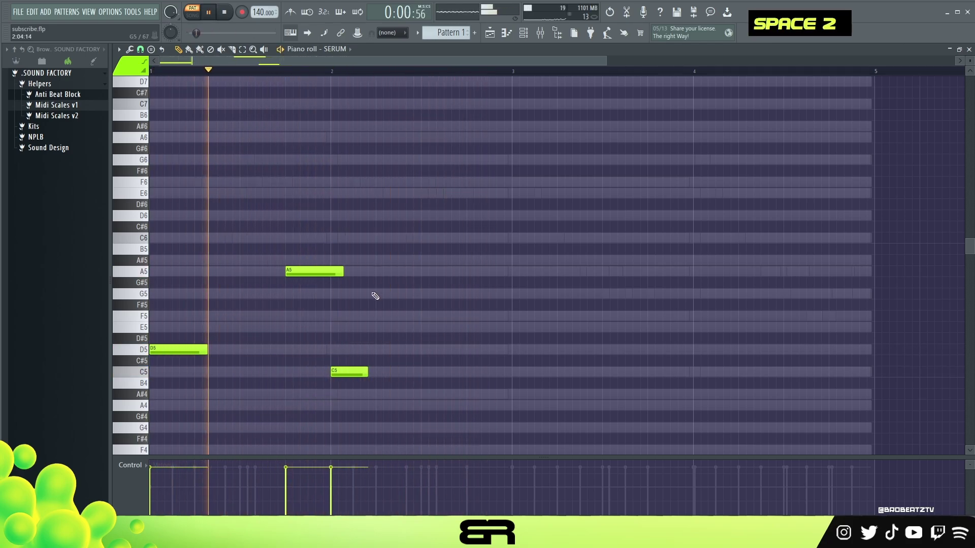
Clone the A5 up to C6 in bar 3, add F5 after it, and shorten both.
ctrl+click(300, 270)
drag(300, 270, 445, 238)
key(space)
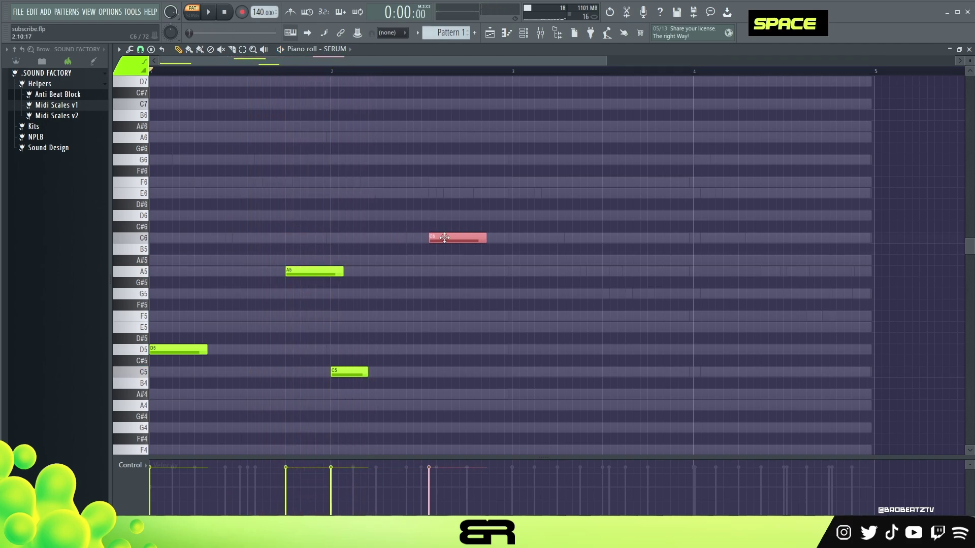
key(space)
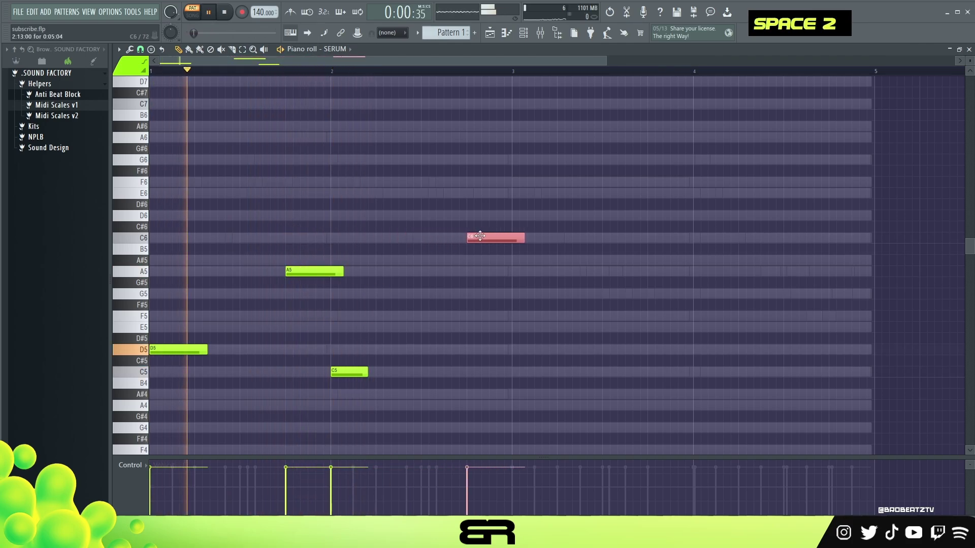
drag(328, 256, 339, 299)
key(space)
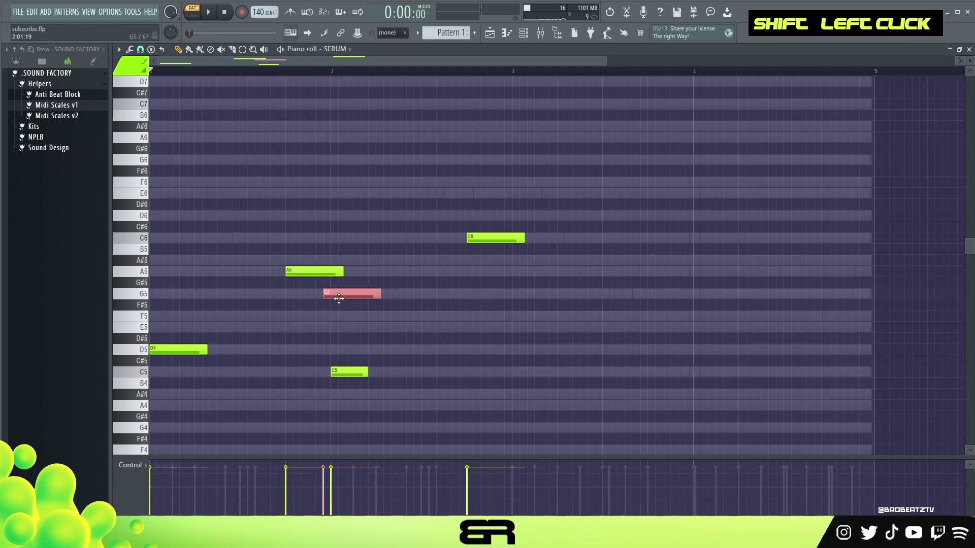
drag(496, 310, 534, 310)
key(space)
ctrl+drag(477, 218, 552, 321)
right_click(563, 344)
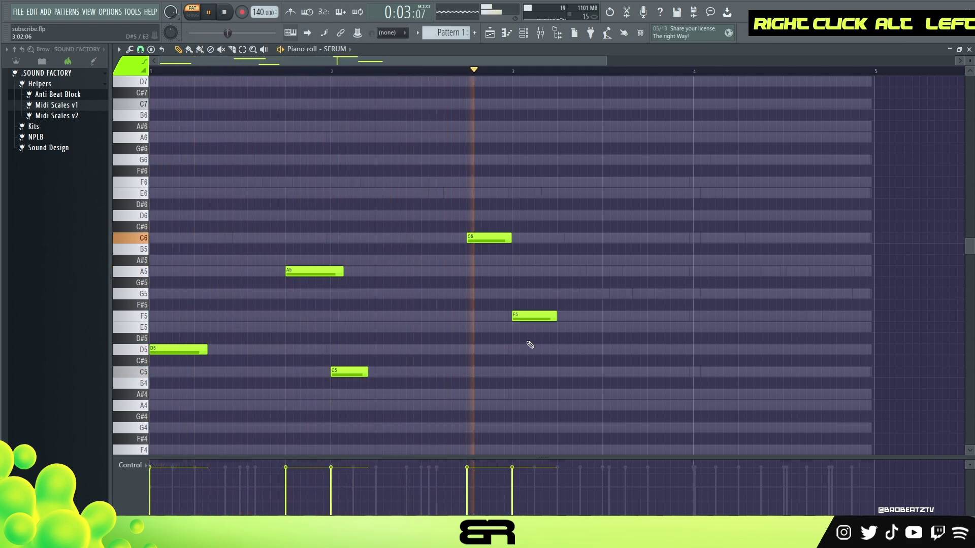
key(space)
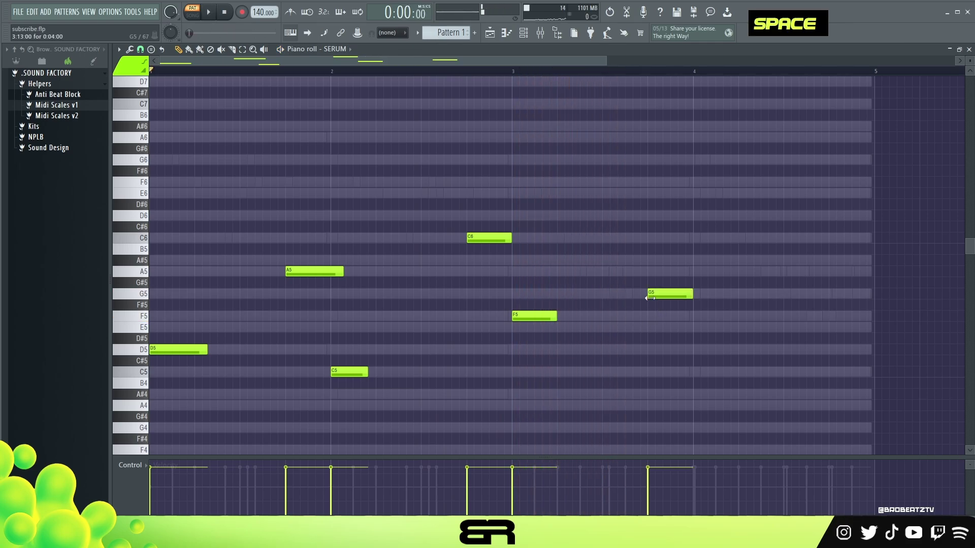
Add a C5 note in bar 4 and play back the finished melody.
click(691, 373)
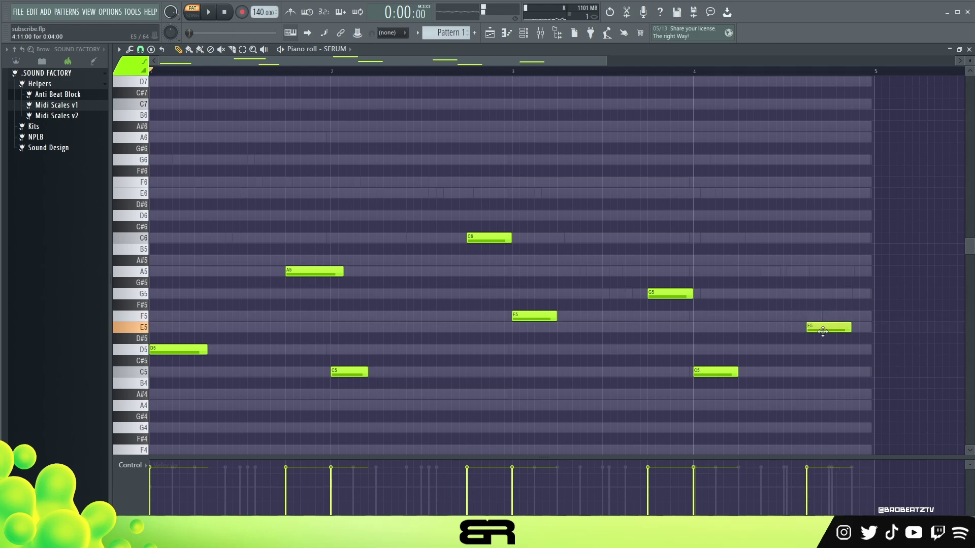
key(space)
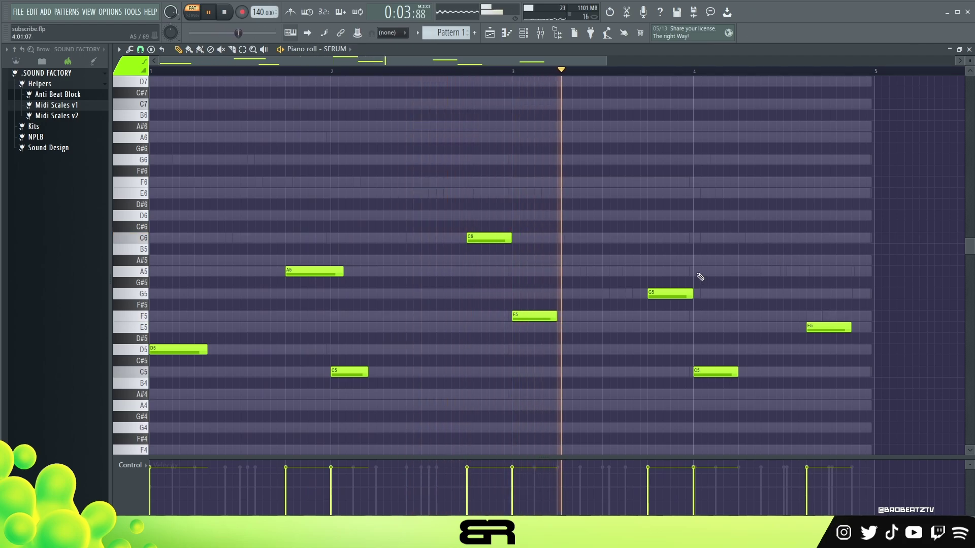
key(ctrl)
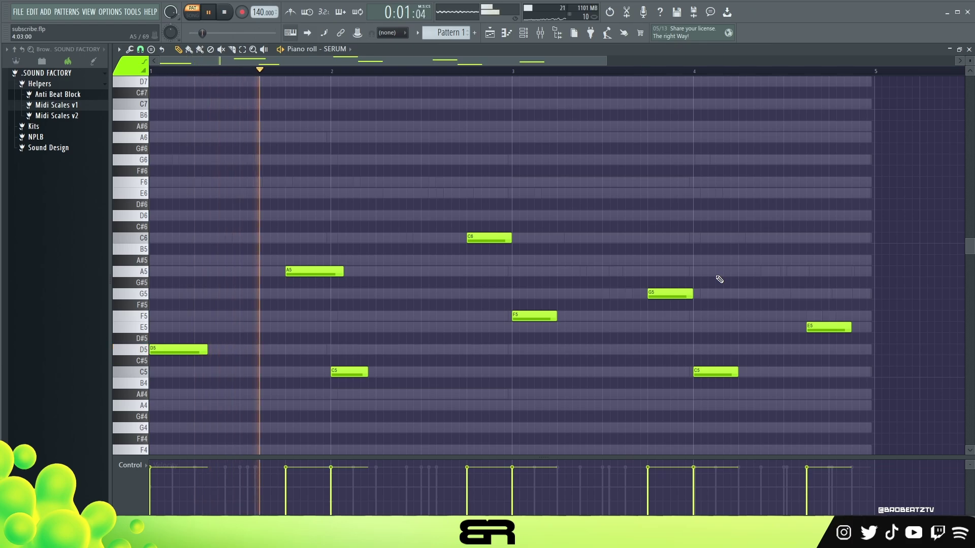
key(space)
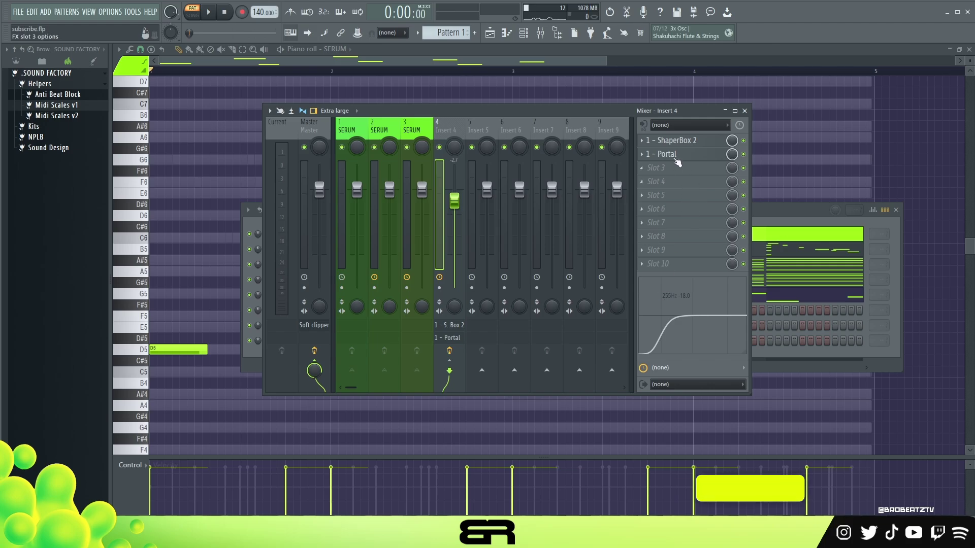
Inspect the ShaperBox 2 effect on insert 4, then open its Portal effect.
click(670, 140)
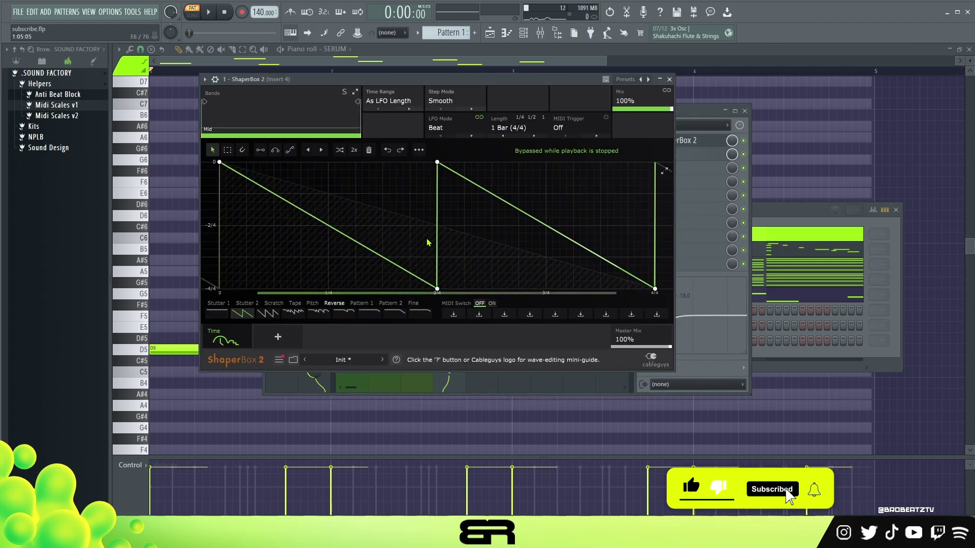
click(669, 79)
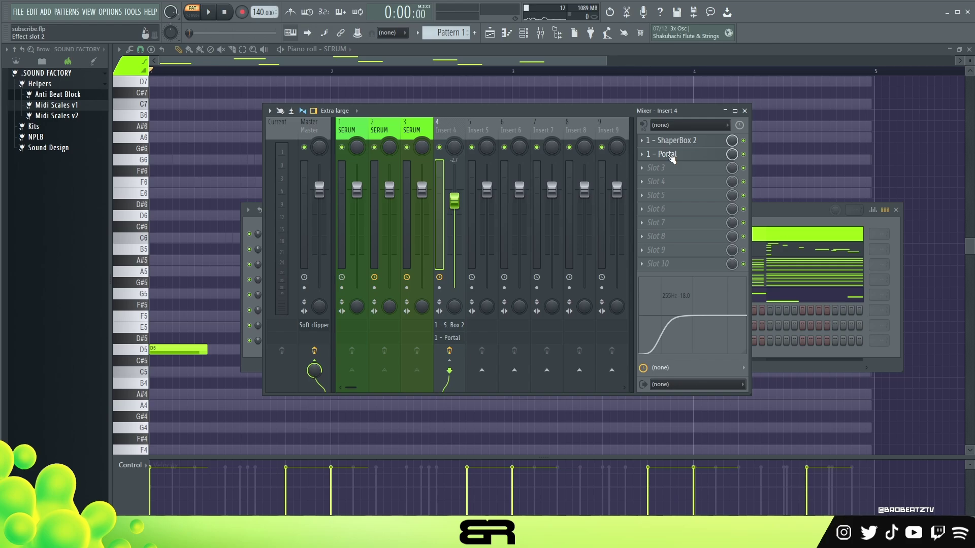
click(669, 155)
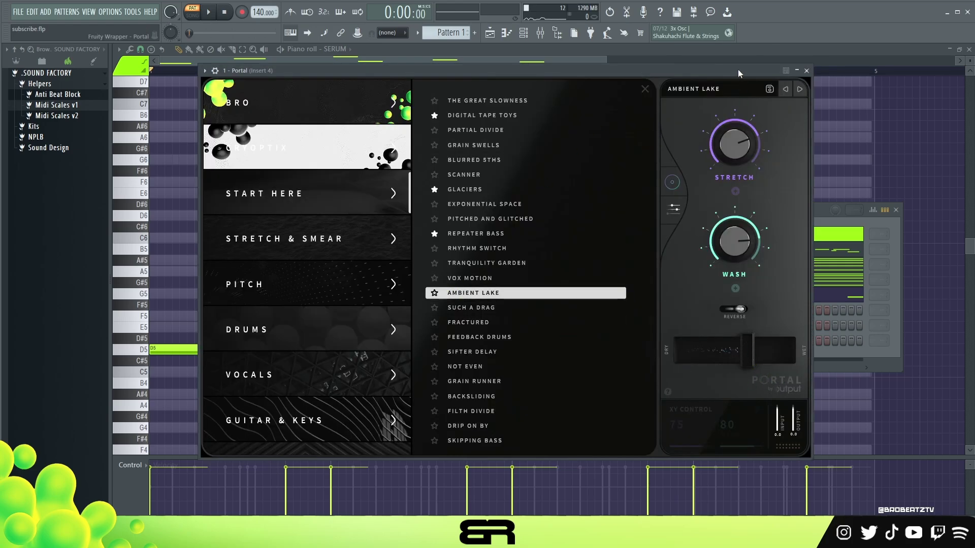
Bypass Portal on insert 4 and listen to the melody without it.
click(805, 71)
click(745, 156)
key(space)
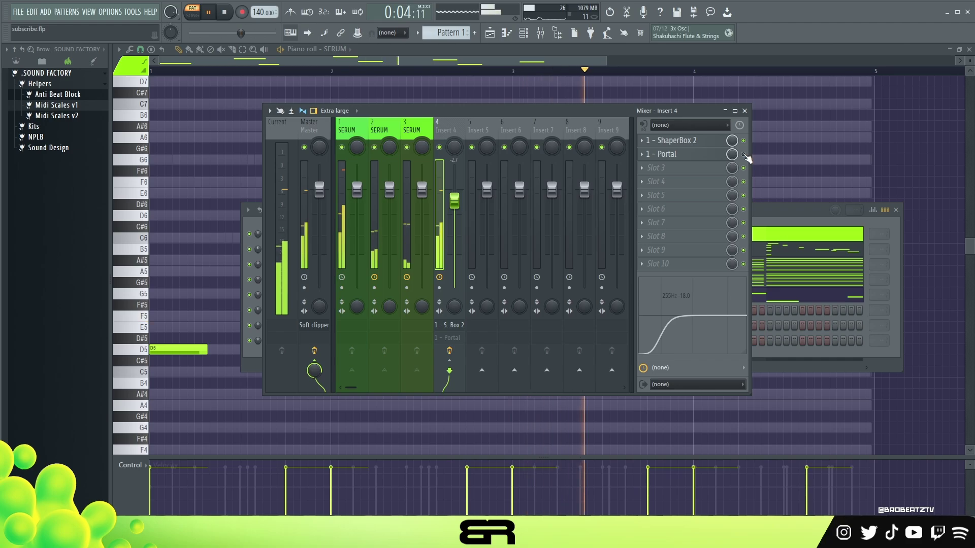
key(space)
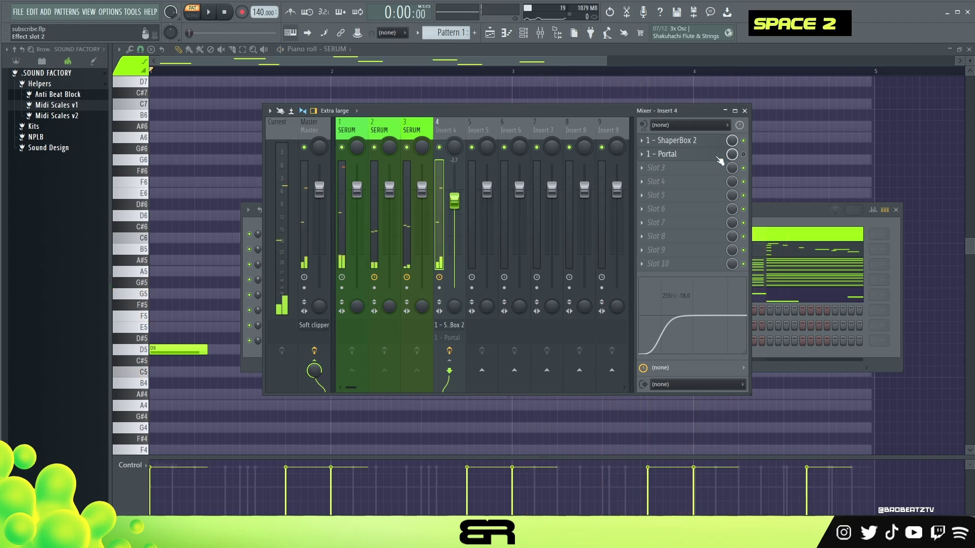
Re-enable Portal, listen to the melody with it, then close the Portal window.
click(748, 160)
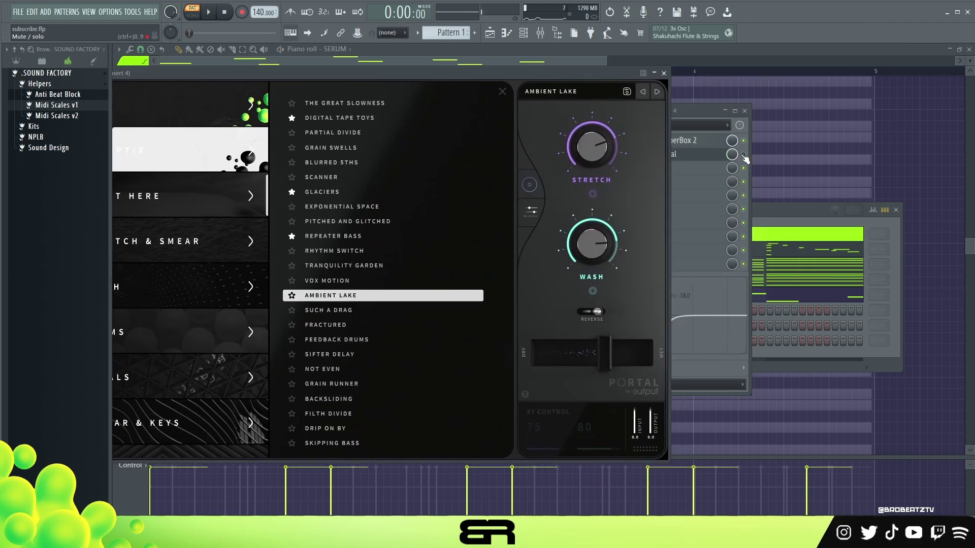
key(space)
click(568, 102)
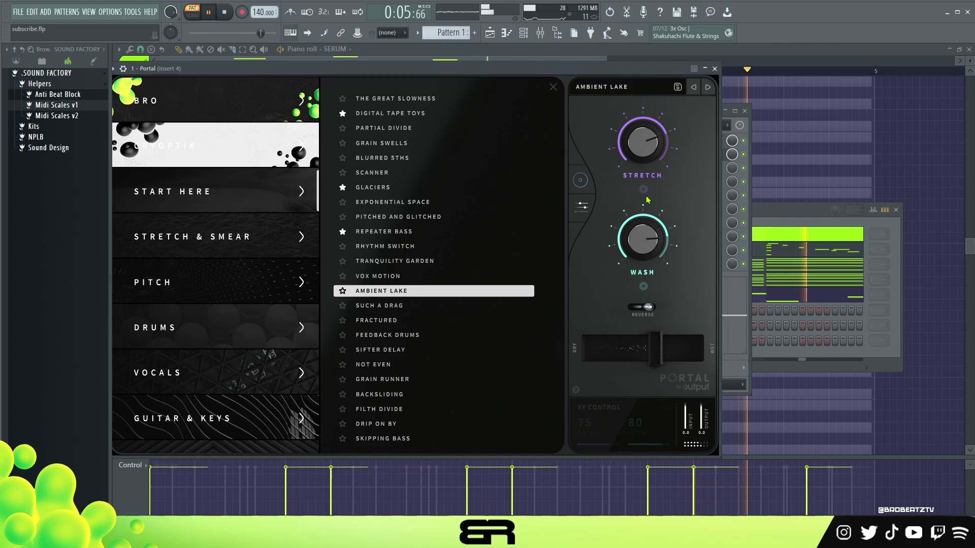
click(714, 68)
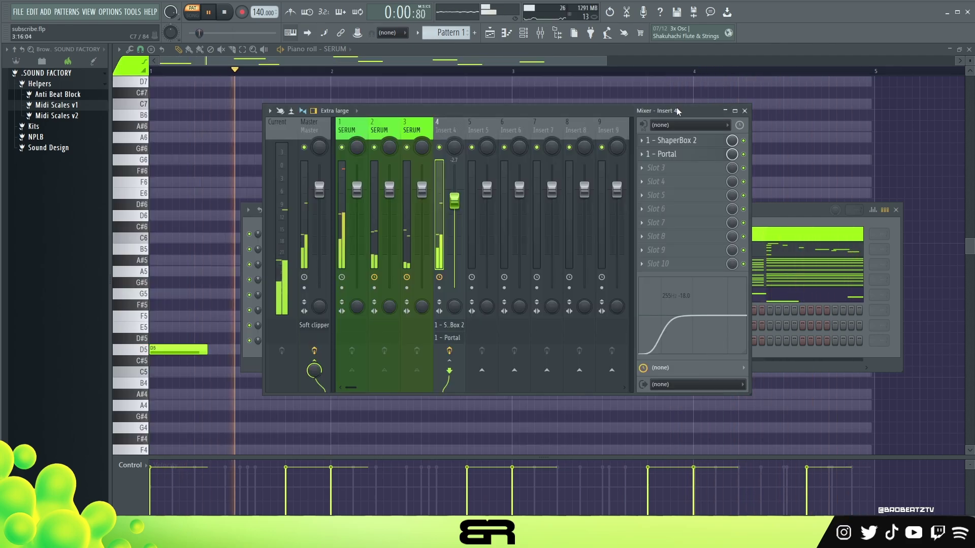
key(space)
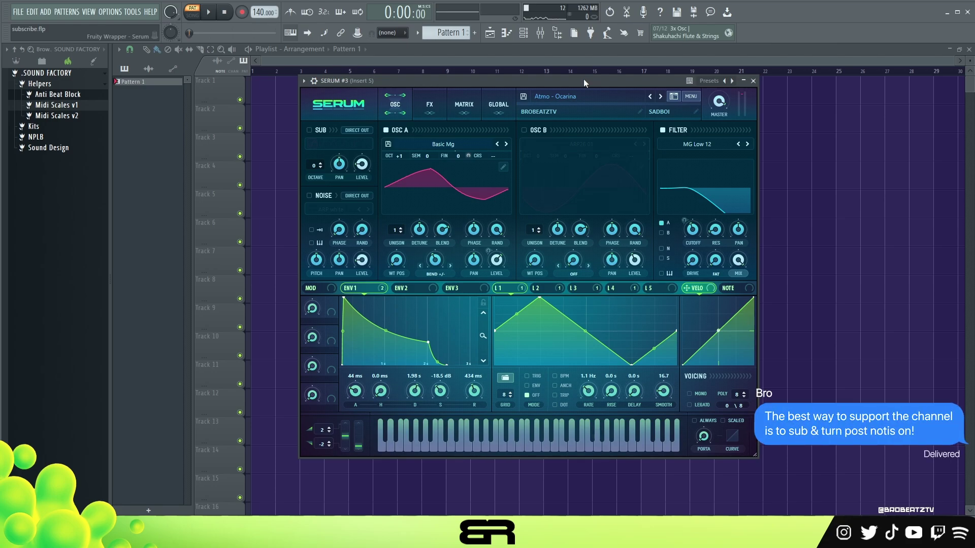
Open the SERUM #3 piano roll from the Channel rack.
drag(584, 80, 558, 76)
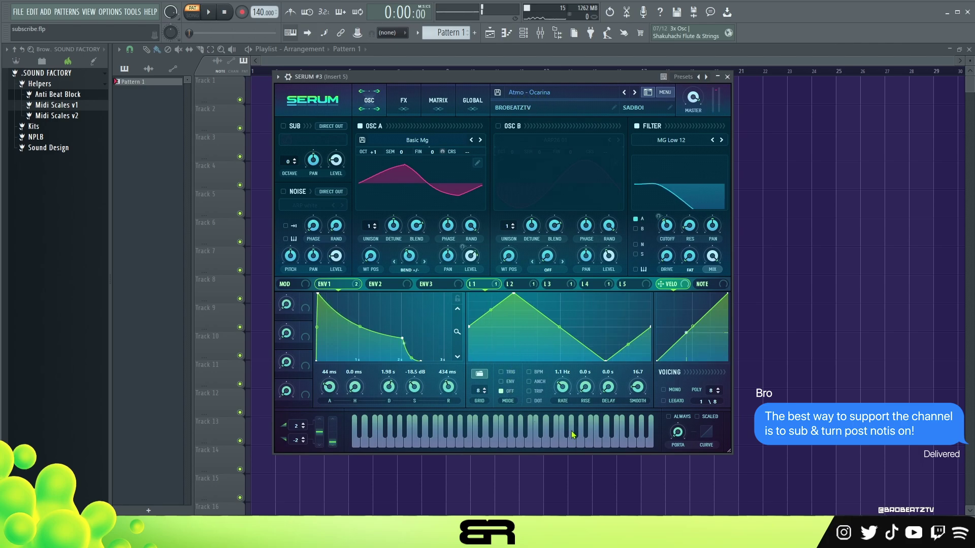
click(523, 33)
right_click(269, 310)
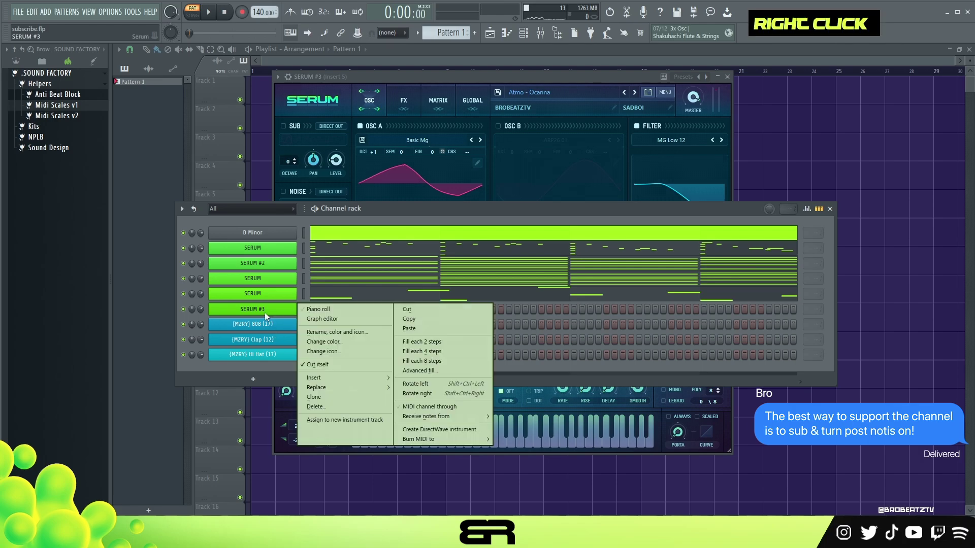
click(306, 307)
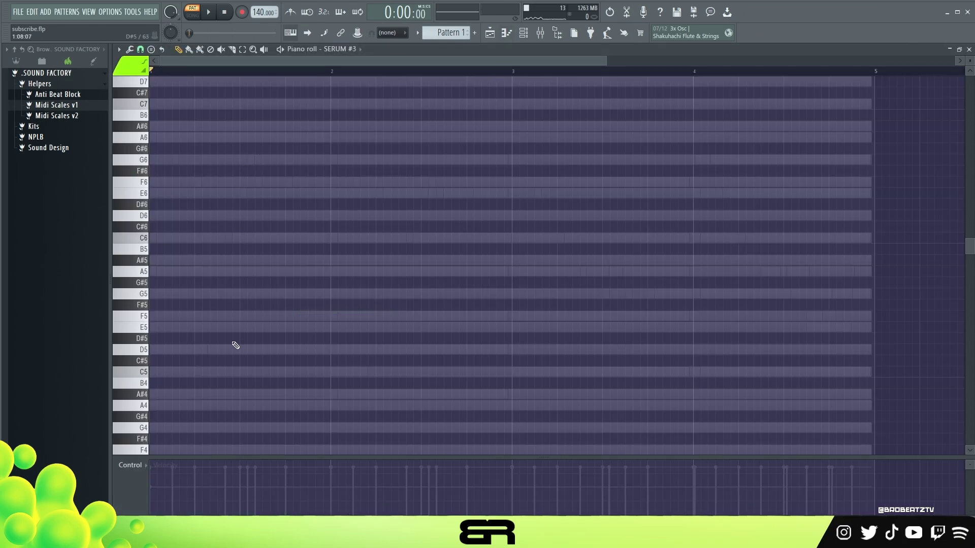
Follow the bar 1 A5 with a G5, then copy the C6 and A5 notes into bar 3.
mouse_move(183, 269)
mouse_down()
mouse_move(203, 292)
mouse_move(274, 294)
mouse_up()
key(space)
key(space)
key(space)
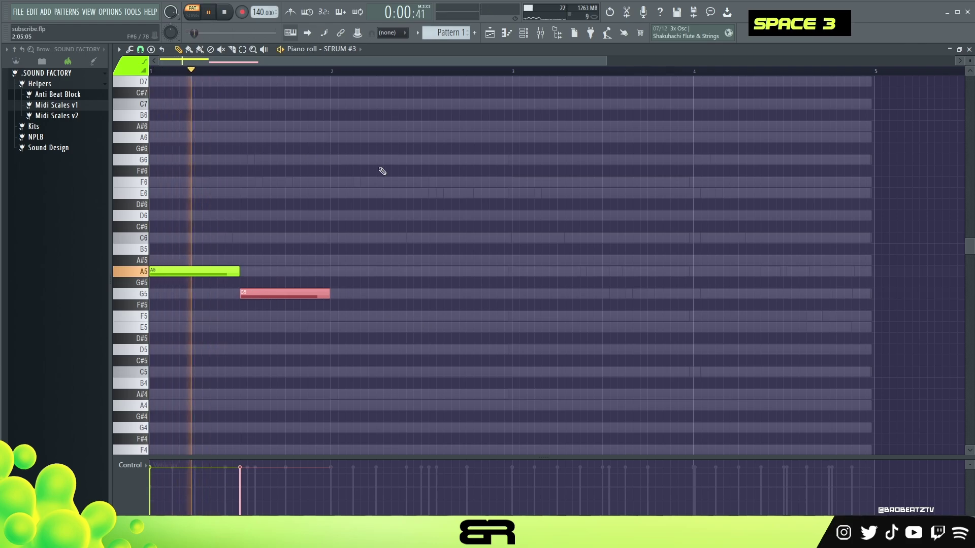
key(space)
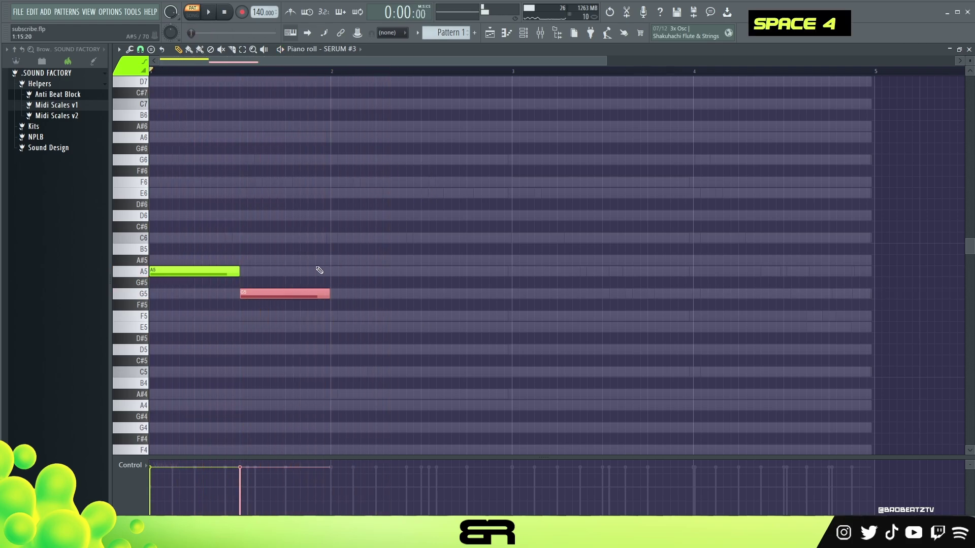
mouse_move(282, 293)
mouse_down()
mouse_move(239, 328)
mouse_move(240, 316)
mouse_up()
right_click(294, 294)
key(space)
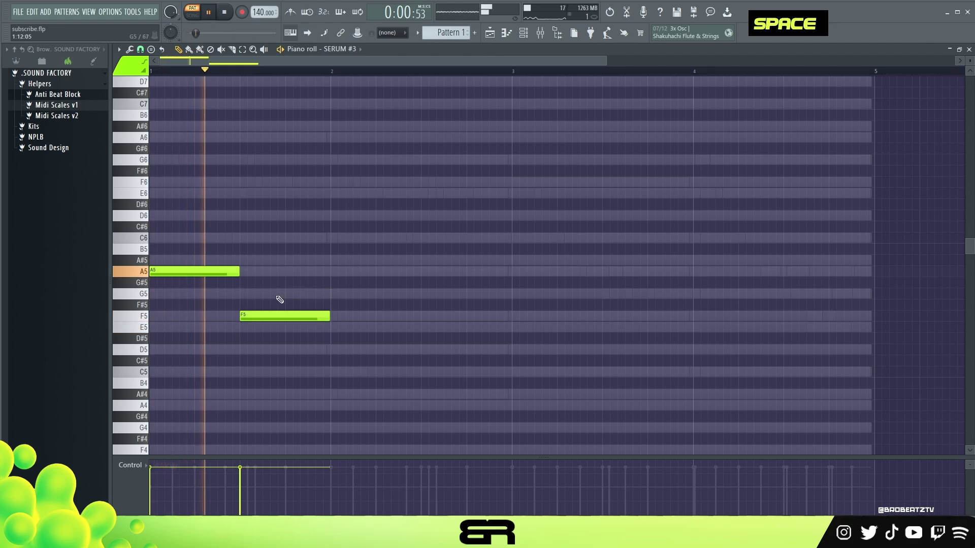
key(space)
mouse_move(268, 315)
mouse_down()
mouse_move(266, 293)
mouse_move(170, 257)
mouse_move(160, 222)
mouse_move(172, 279)
mouse_move(164, 281)
mouse_up()
key(space)
key(space)
key(space)
key(space)
shift+drag(162, 273, 625, 280)
right_click(537, 289)
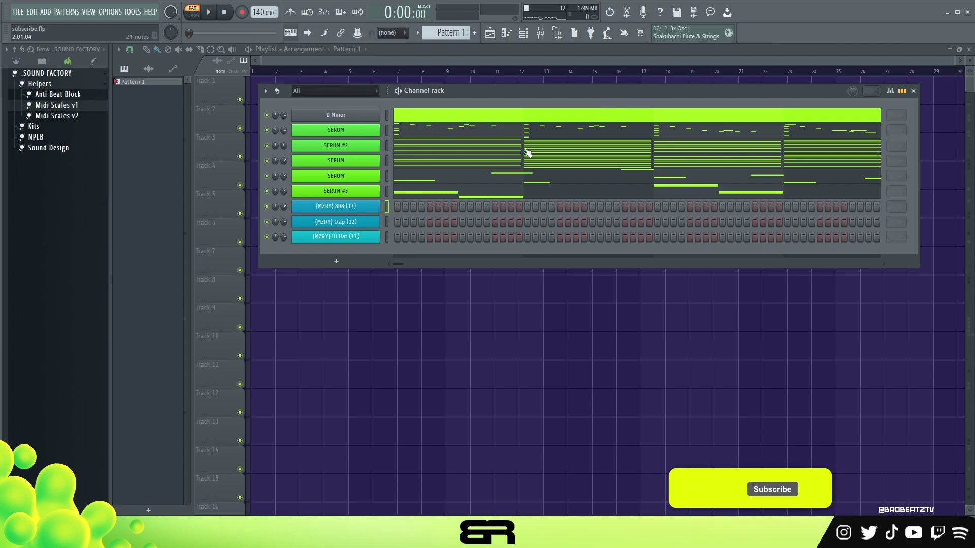
Copy the D5, A#4, F5 and C5 bass notes from the SERUM #2 chords.
click(408, 149)
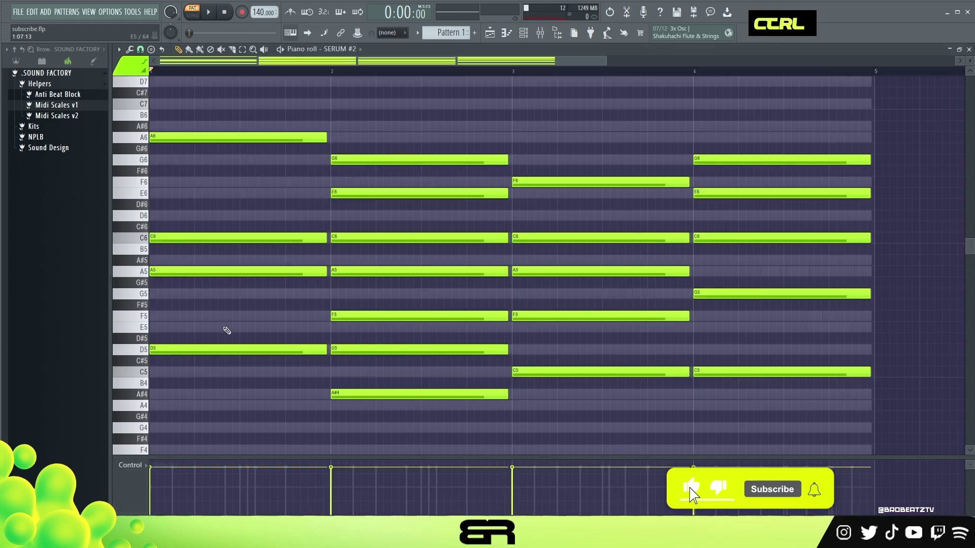
ctrl+click(227, 349)
ctrl+shift+click(350, 394)
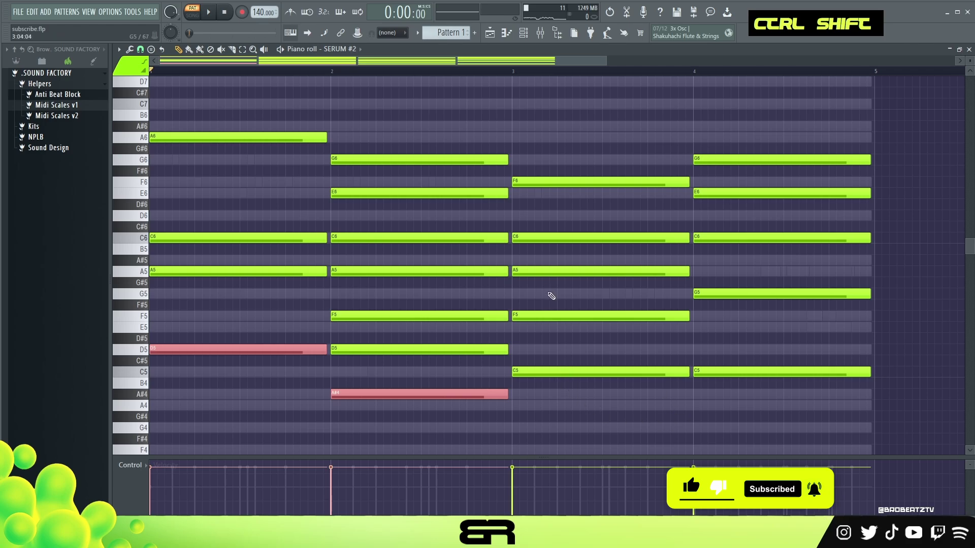
ctrl+shift+click(561, 316)
ctrl+shift+click(733, 372)
key(ctrl+c)
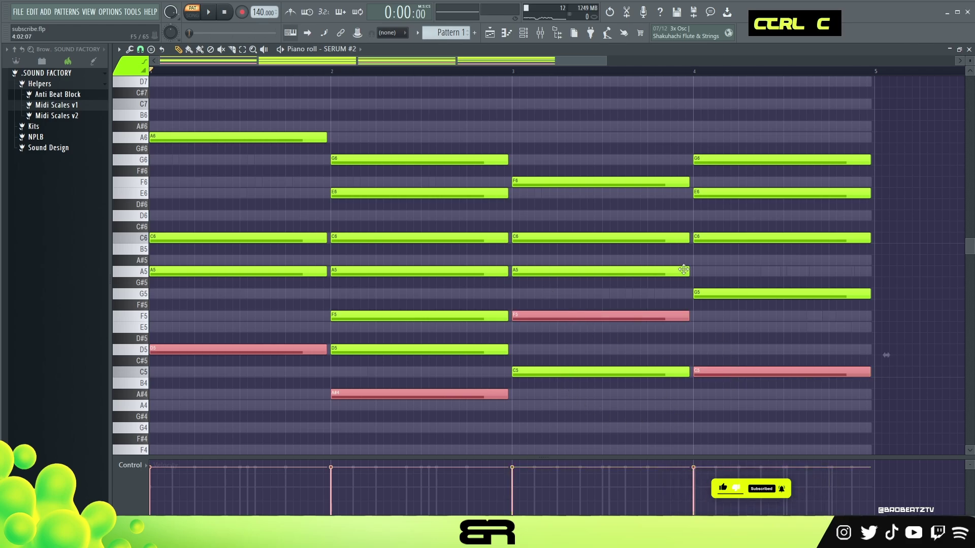
Paste the copied bass notes into the 808 channel's piano roll.
click(524, 32)
right_click(351, 209)
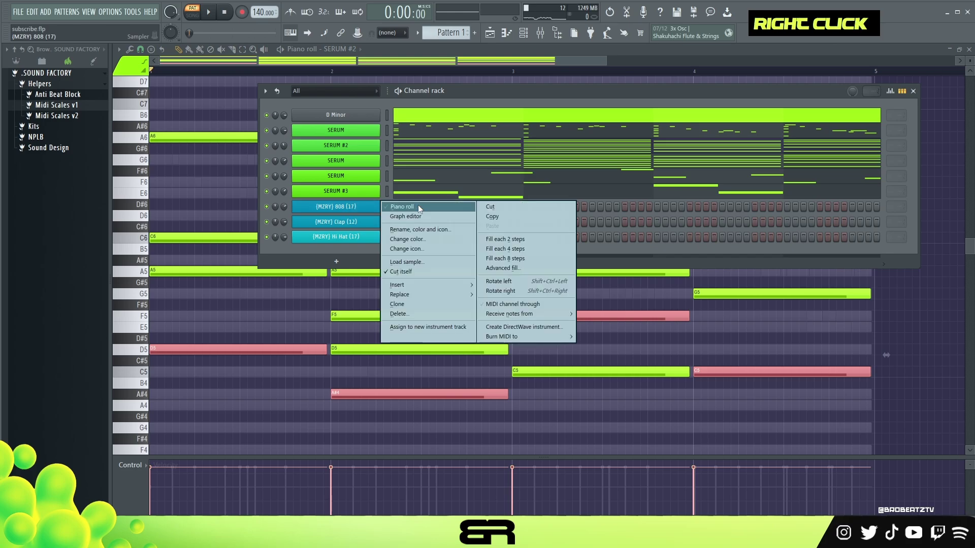
click(418, 205)
key(ctrl+v)
right_click(403, 231)
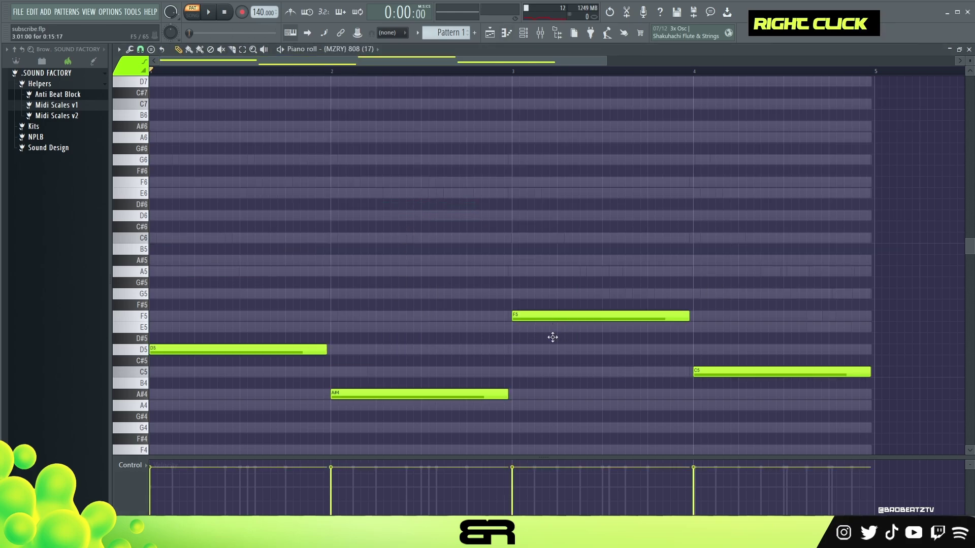
Try the bar 3 F5 as a C5, then restore it to F5.
drag(552, 337, 537, 383)
key(space)
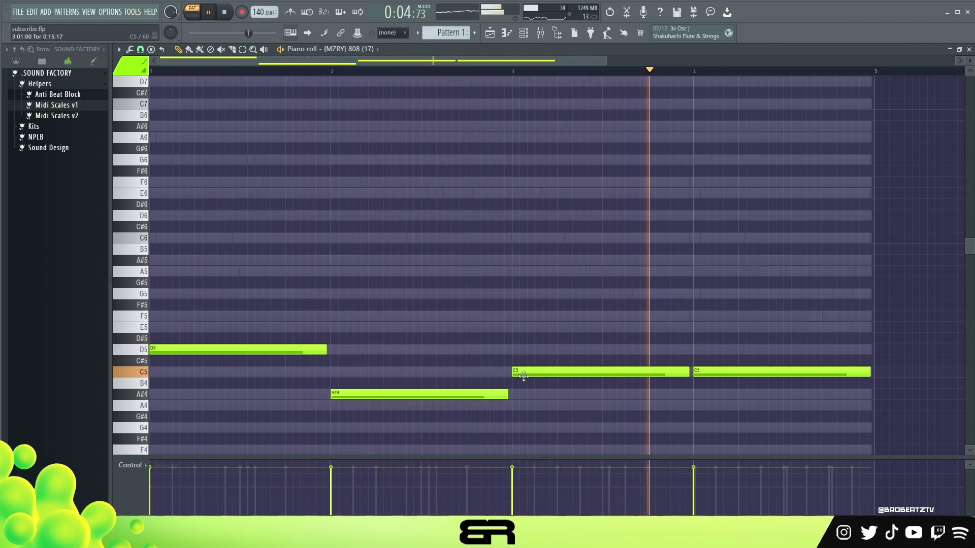
key(space)
key(space)
key(space)
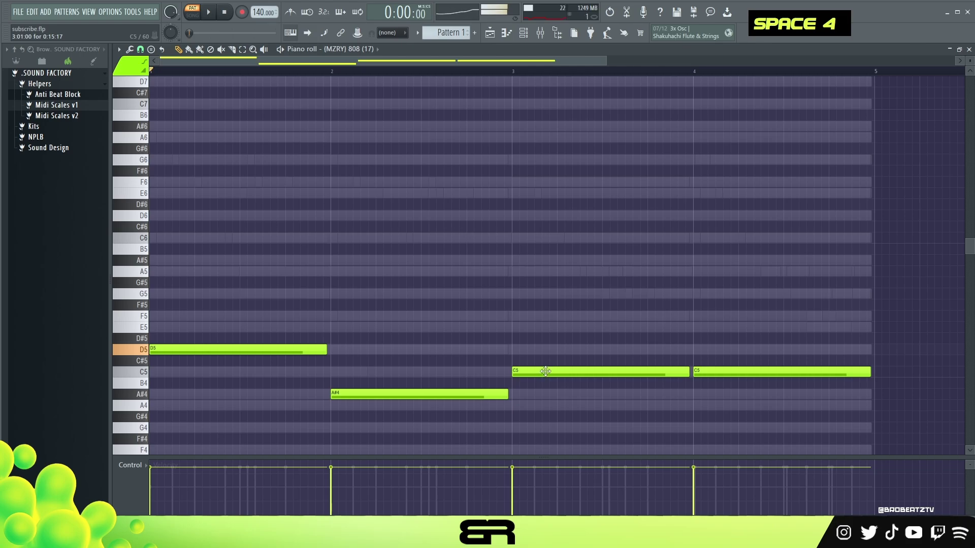
drag(546, 370, 547, 314)
alt+right_click(577, 327)
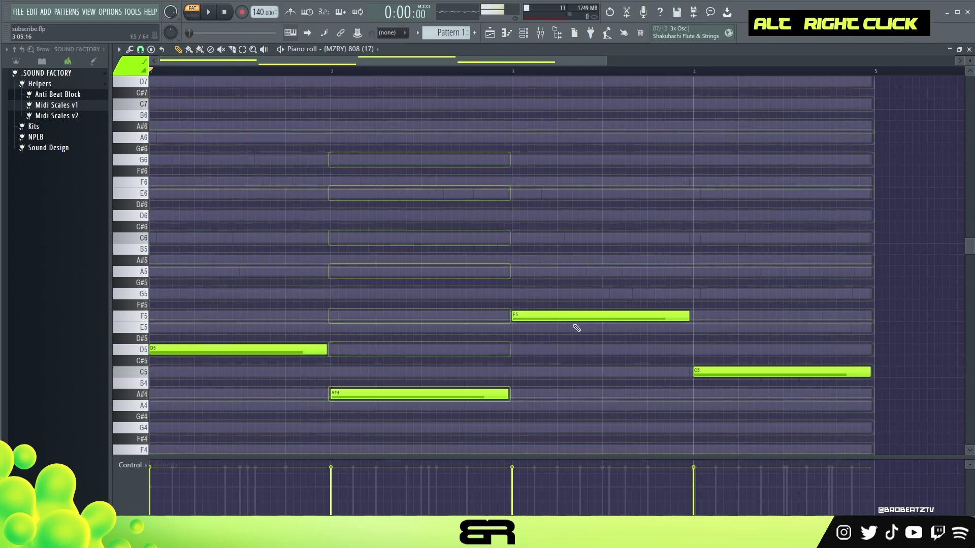
alt+right_click(707, 326)
key(space)
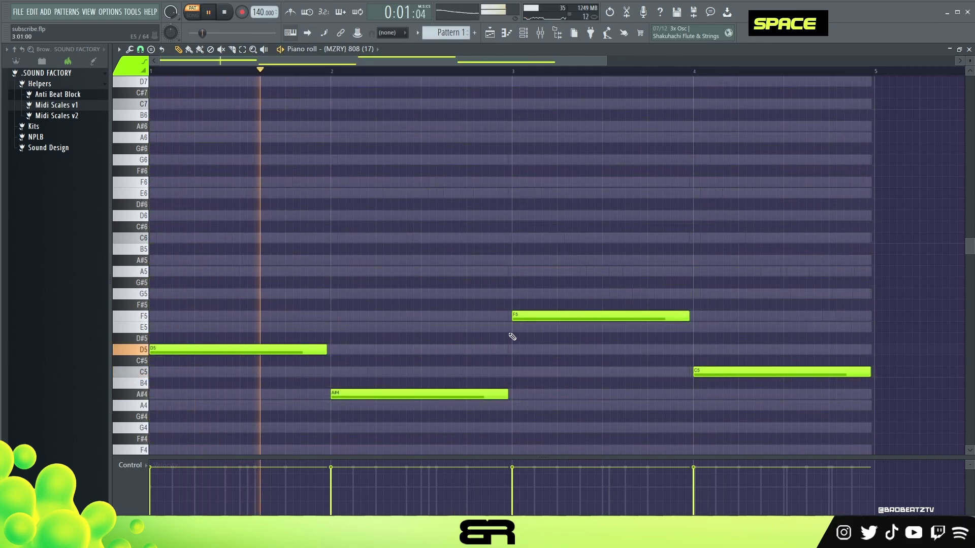
Shift the A#4 and C5 808 notes a quarter bar later and check the timing.
drag(883, 367, 562, 394)
ctrl+shift+click(343, 399)
drag(343, 398, 388, 398)
right_click(509, 333)
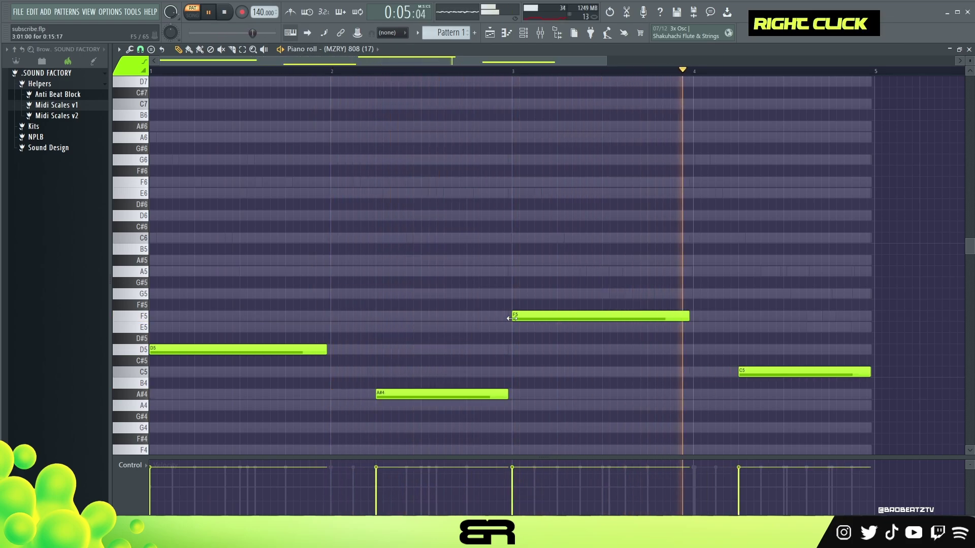
key(space)
key(space)
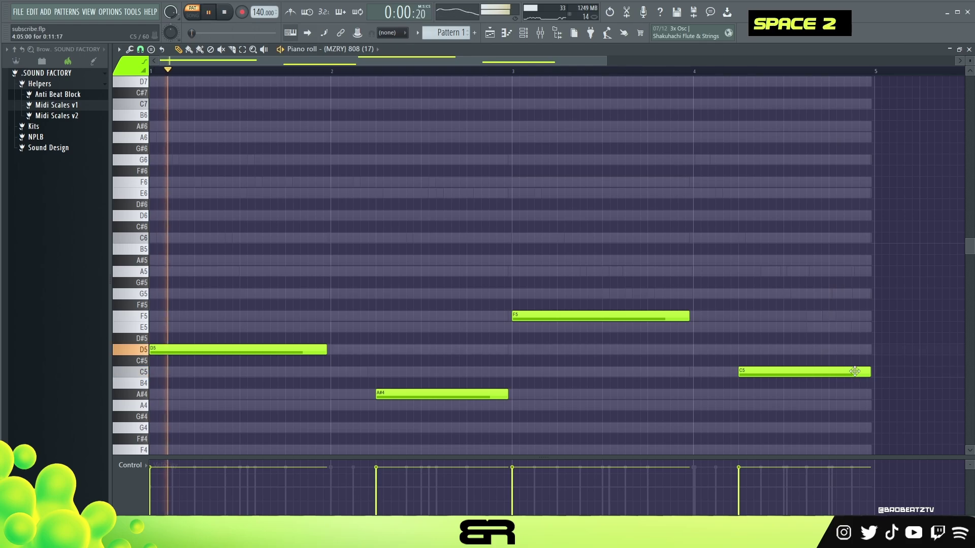
key(space)
key(ctrl+a)
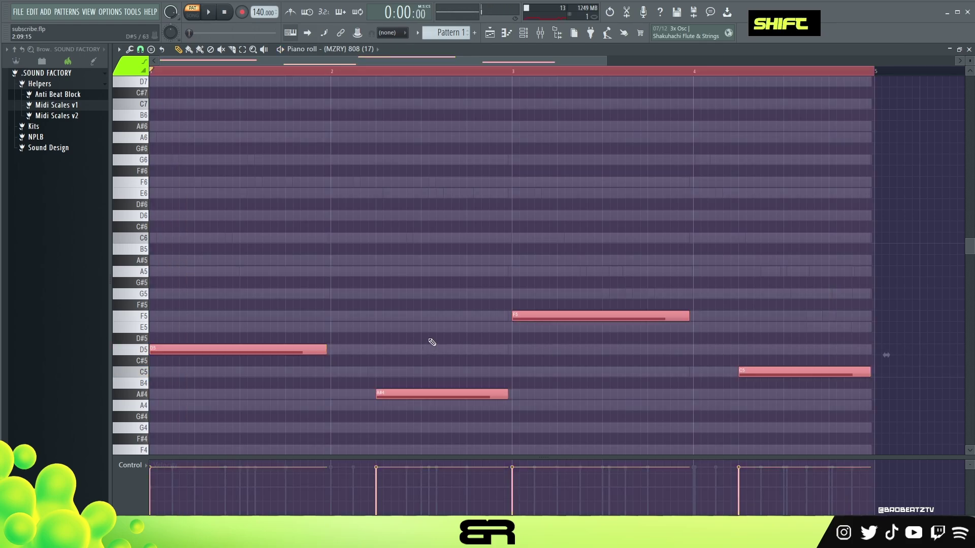
shift+right_click(286, 364)
Chop the four 808 notes into short hits, lengthen them slightly, and clone D5 and F5.
key(d)
key(ctrl+a)
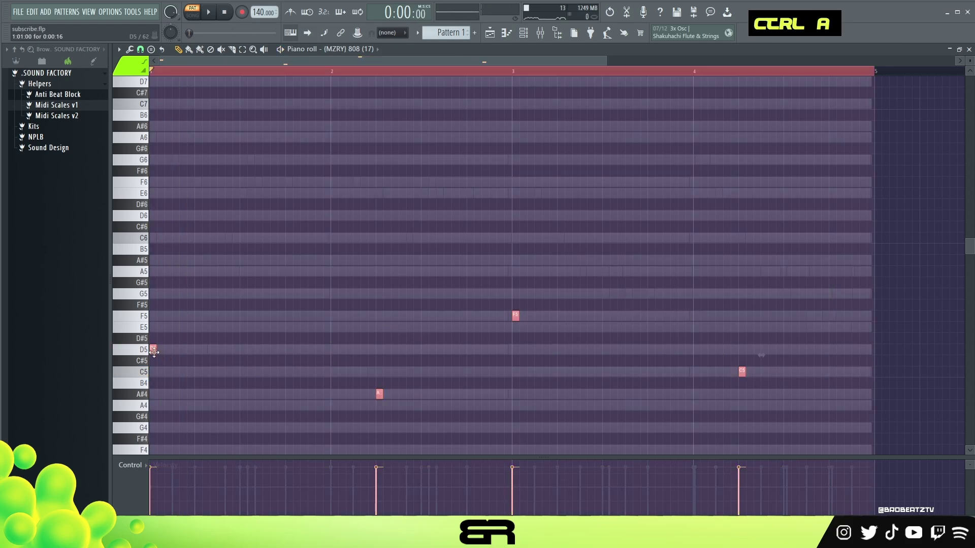
drag(156, 352, 224, 355)
ctrl+shift+click(519, 316)
key(space)
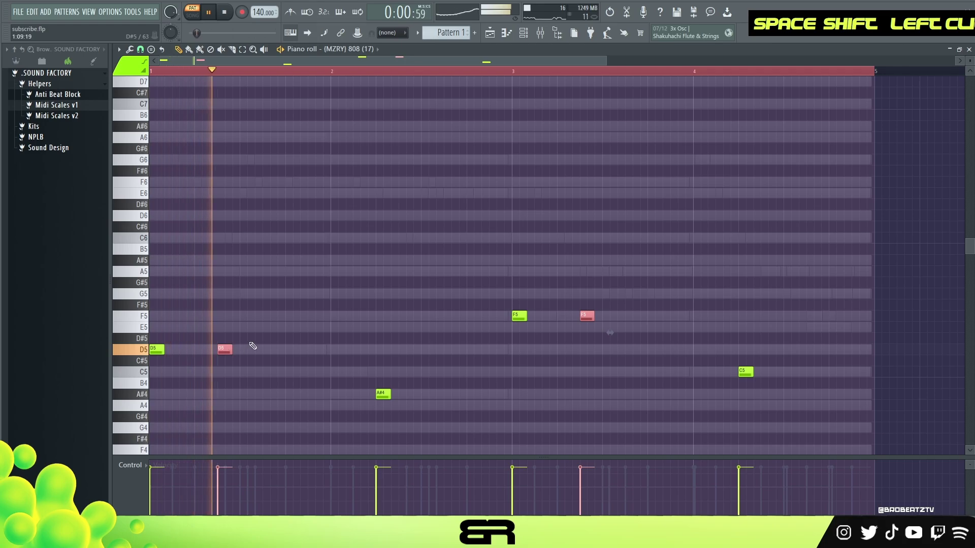
right_click(355, 379)
key(space)
key(space)
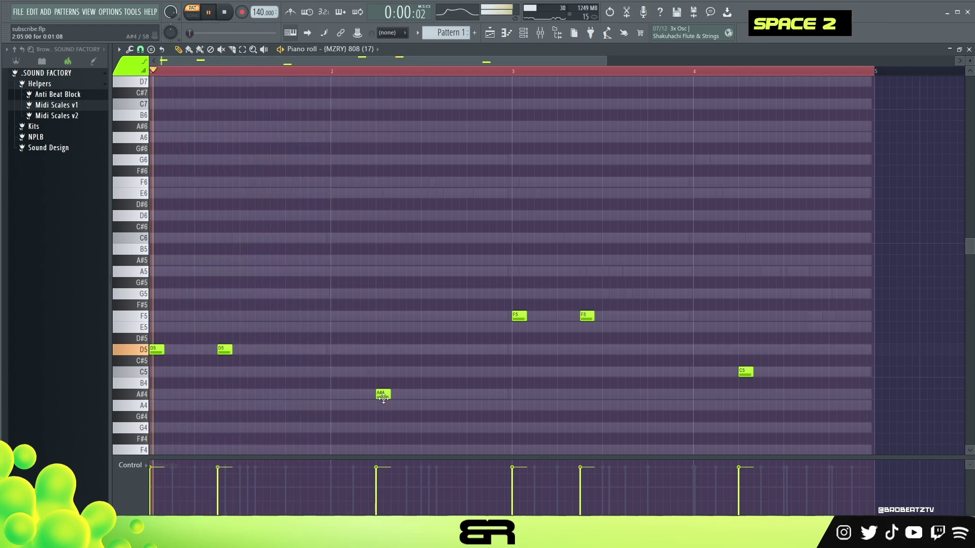
Add two more A#4 hits and two more C5 hits in bar 4.
click(406, 394)
click(447, 395)
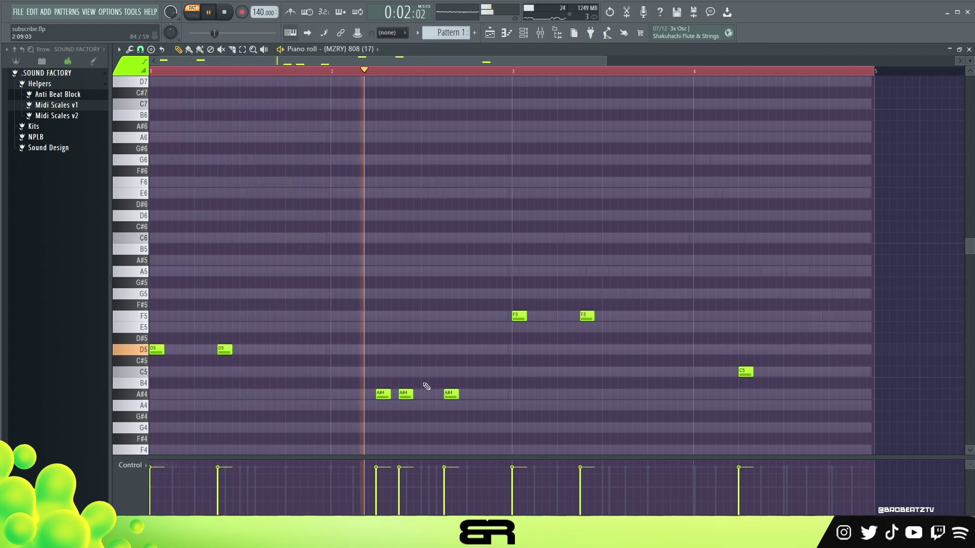
click(772, 374)
right_click(777, 376)
click(767, 372)
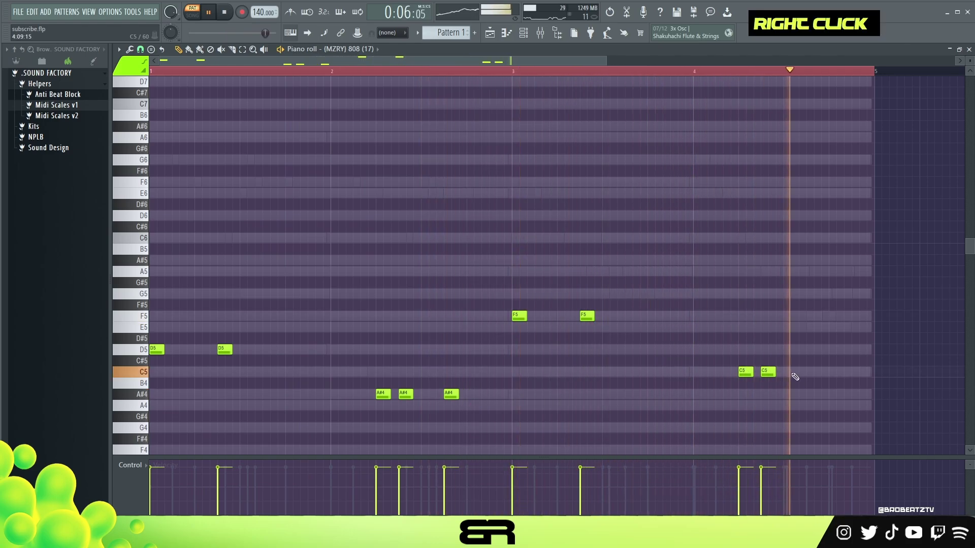
click(812, 372)
key(space)
key(space)
End bar 4 with a closing note raised an octave to C6.
ctrl+click(854, 373)
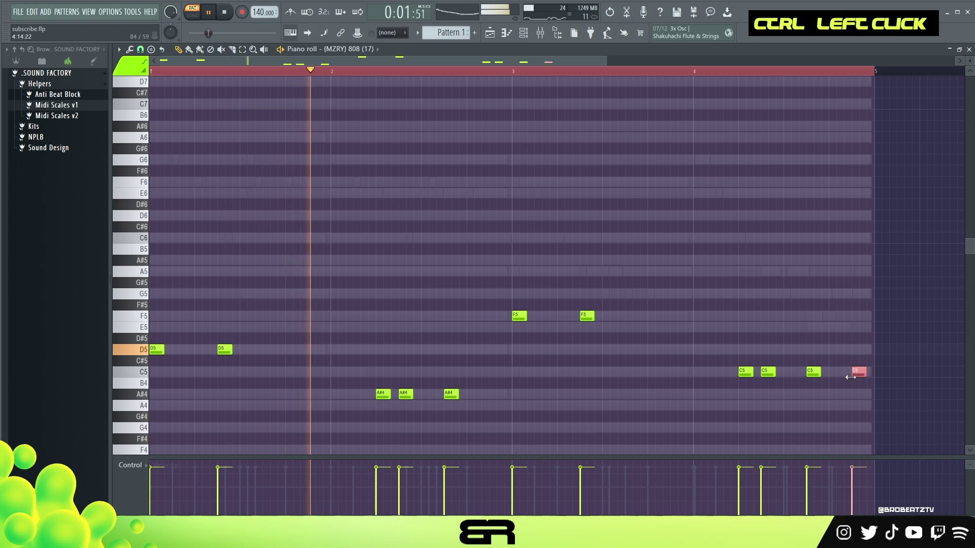
key(ctrl+Up)
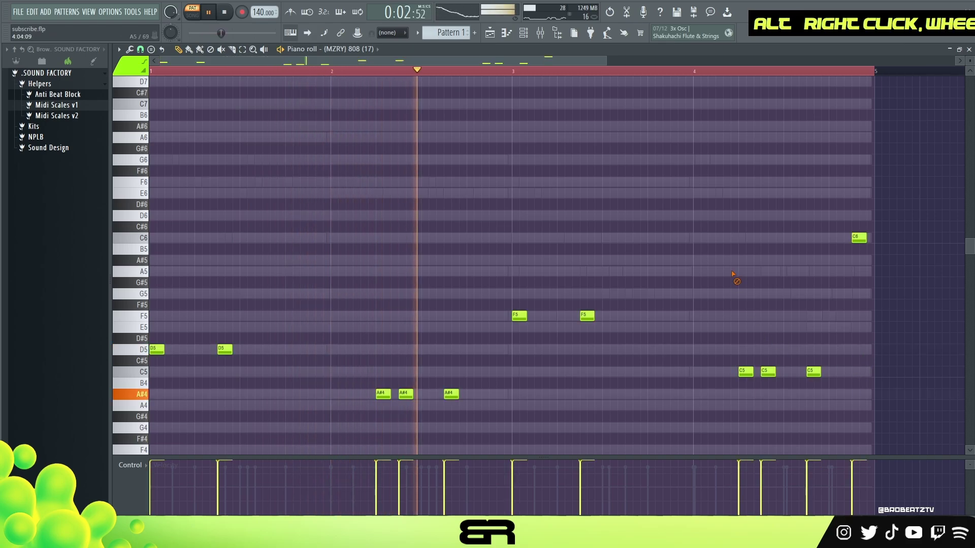
key(ctrl+a)
alt+scroll(704, 236, down, 2)
right_click(704, 237)
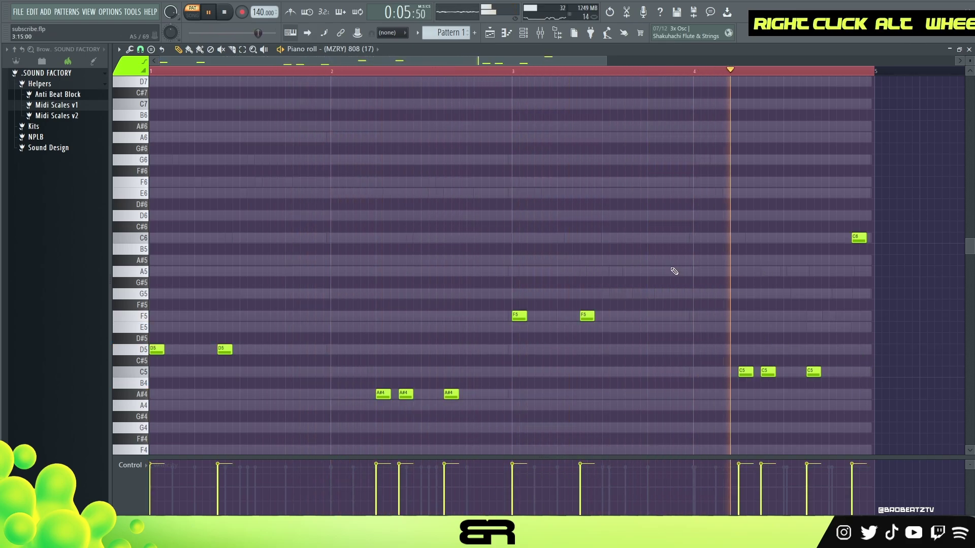
key(space)
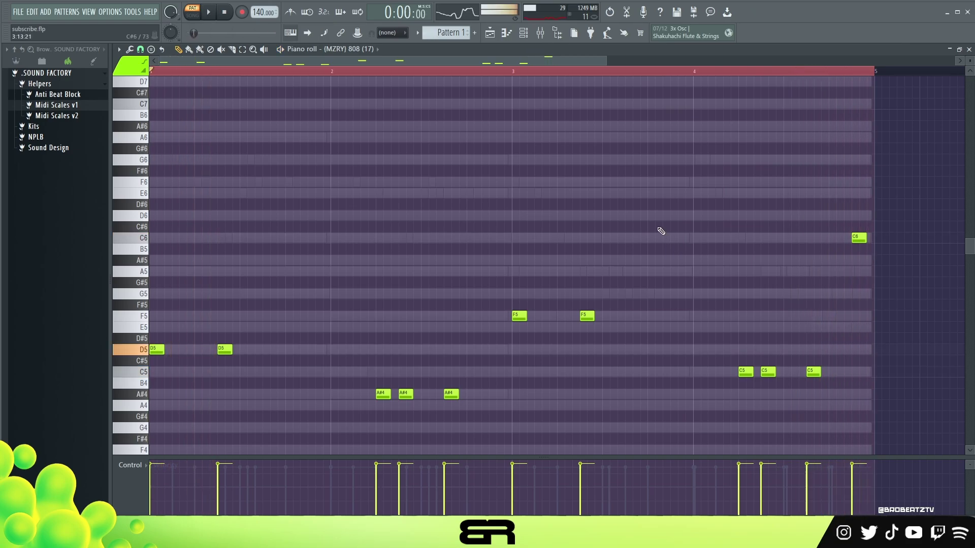
double_click(226, 15)
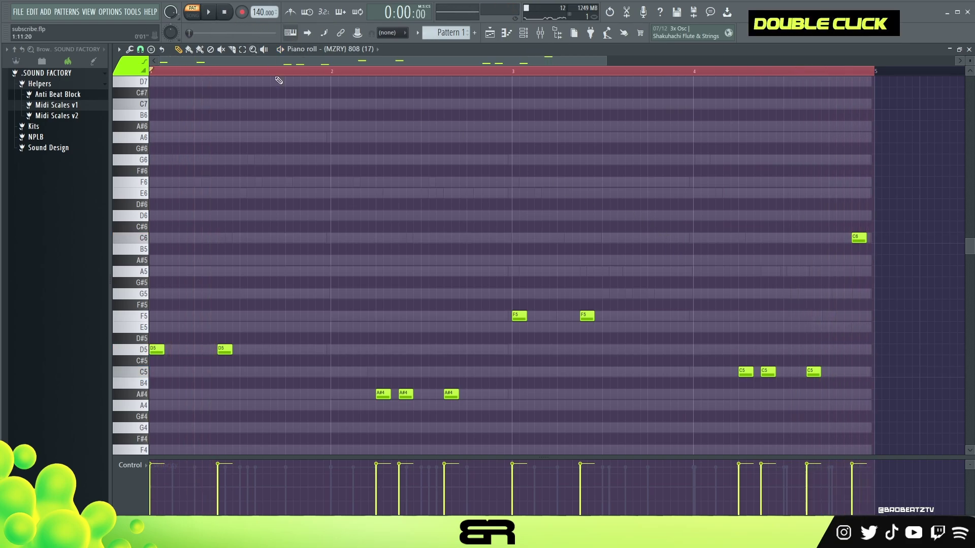
Play the whole beat from the Channel rack, then open the Hi Hat channel's options.
click(519, 36)
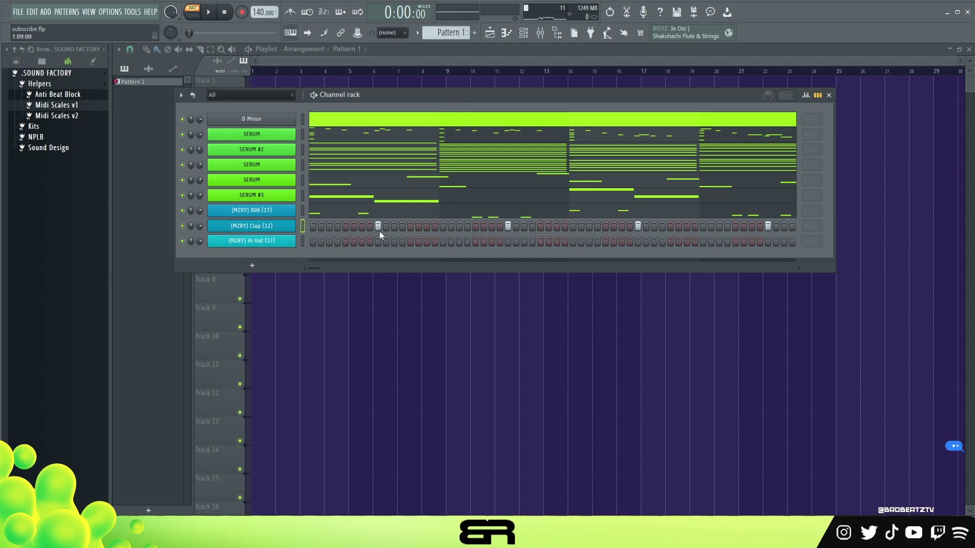
key(space)
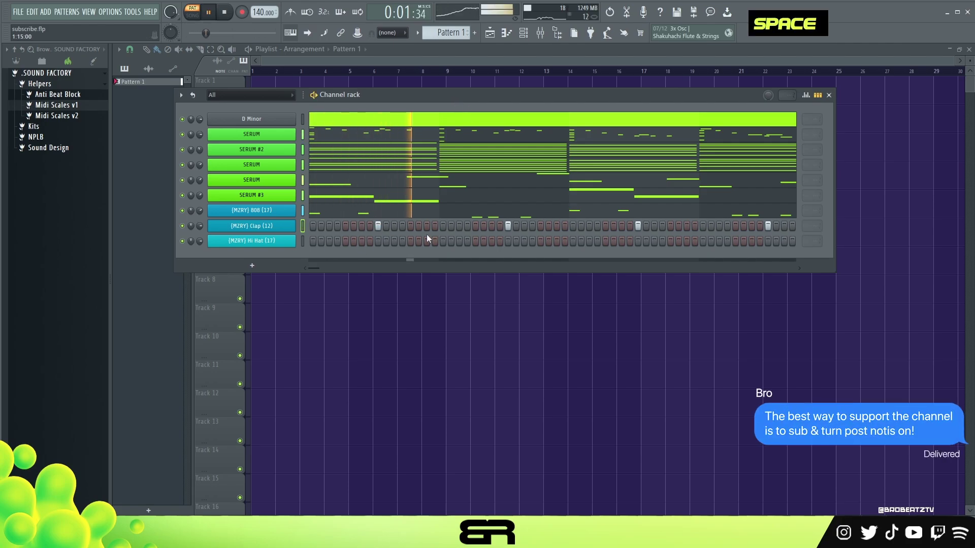
key(space)
right_click(285, 242)
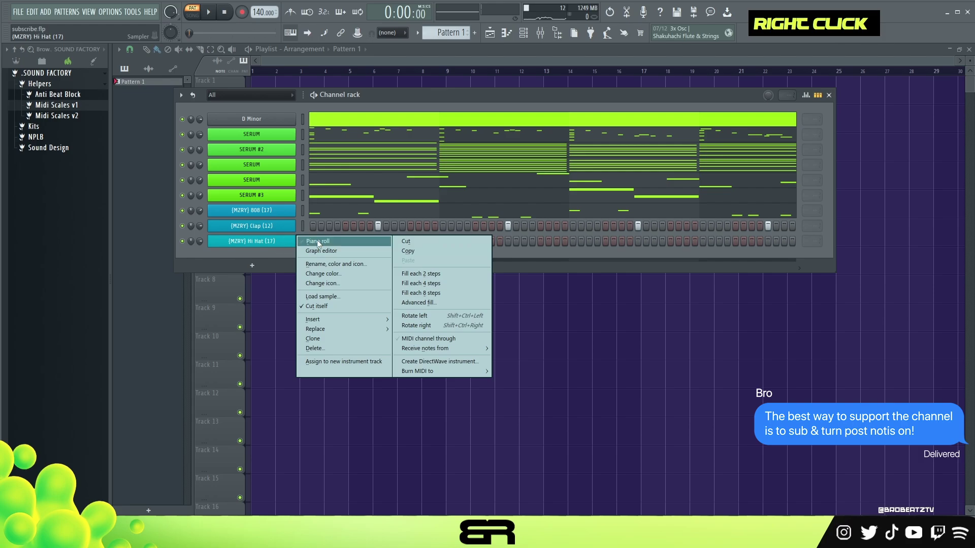
Open the Hi Hat piano roll and place a D5 hit at the start of the pattern.
click(318, 242)
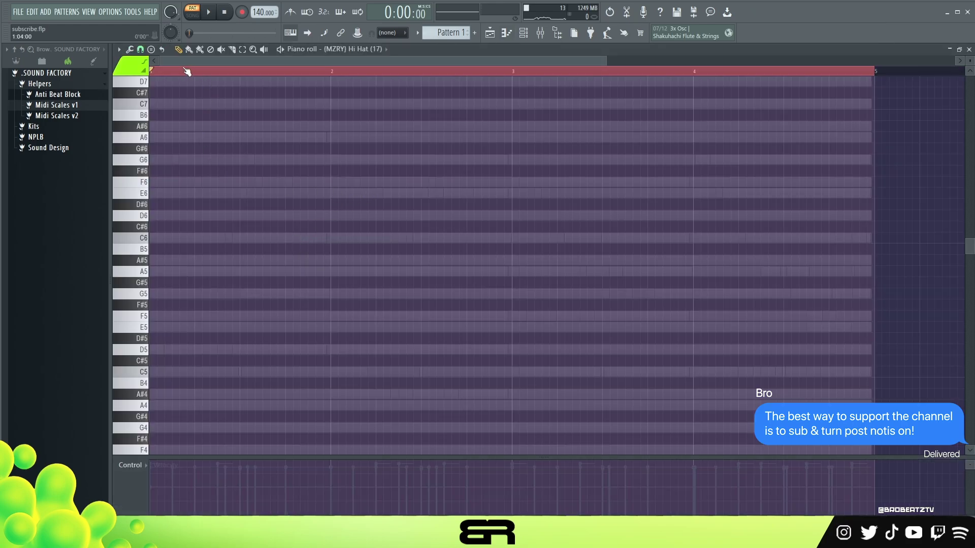
scroll(477, 74, up, 3)
right_click(357, 269)
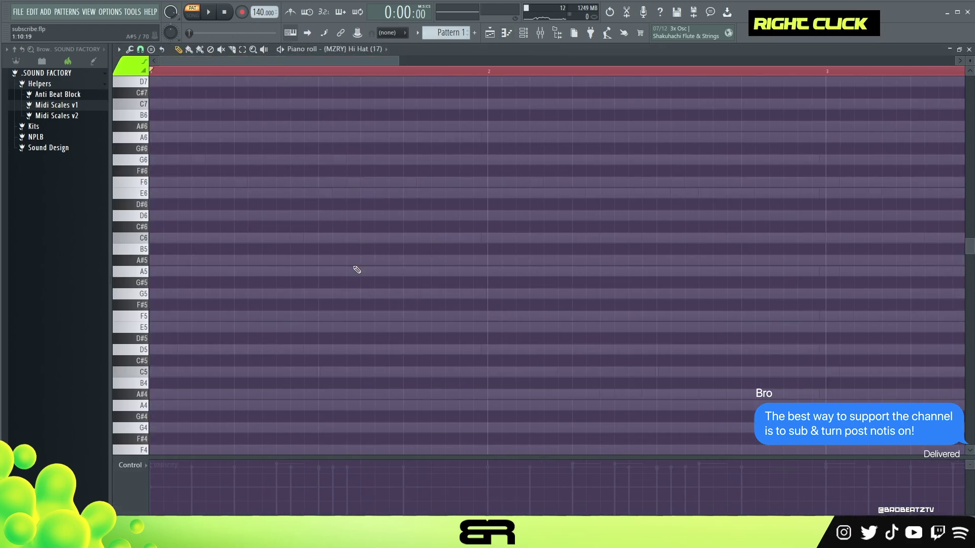
scroll(178, 325, down, 5)
scroll(180, 296, up, 3)
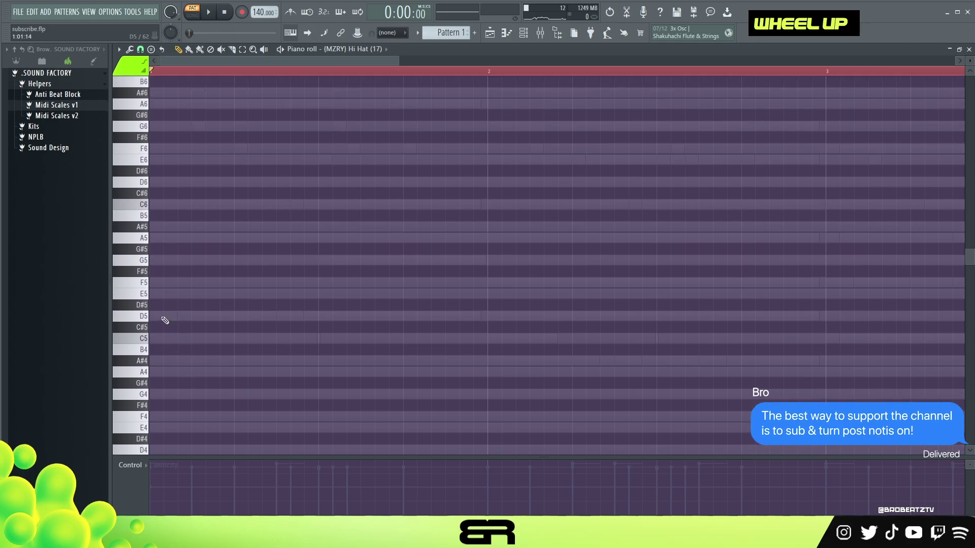
mouse_move(161, 319)
mouse_down()
mouse_move(148, 345)
mouse_move(161, 316)
mouse_up()
key(space)
key(space)
key(space)
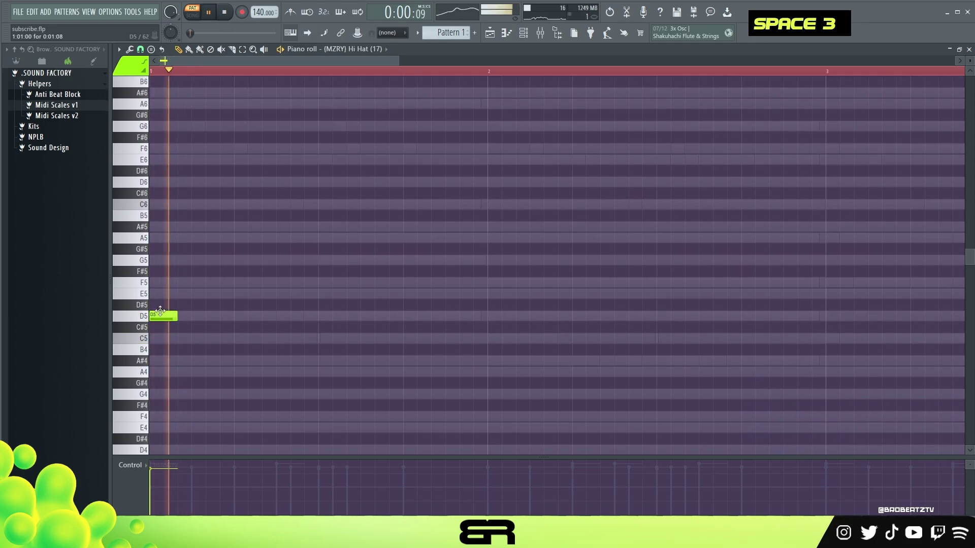
key(space)
key(space)
Shorten the D5 hit to a tiny note and add five more short D5 hits across bar one.
key(space)
key(space)
key(space)
key(space)
key(space)
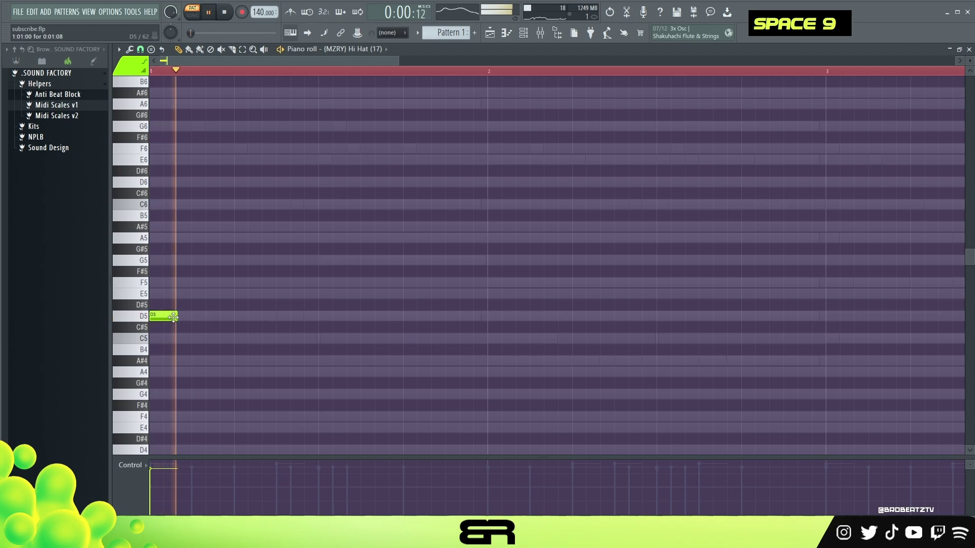
drag(176, 316, 157, 316)
click(167, 316)
click(181, 316)
key(space)
key(space)
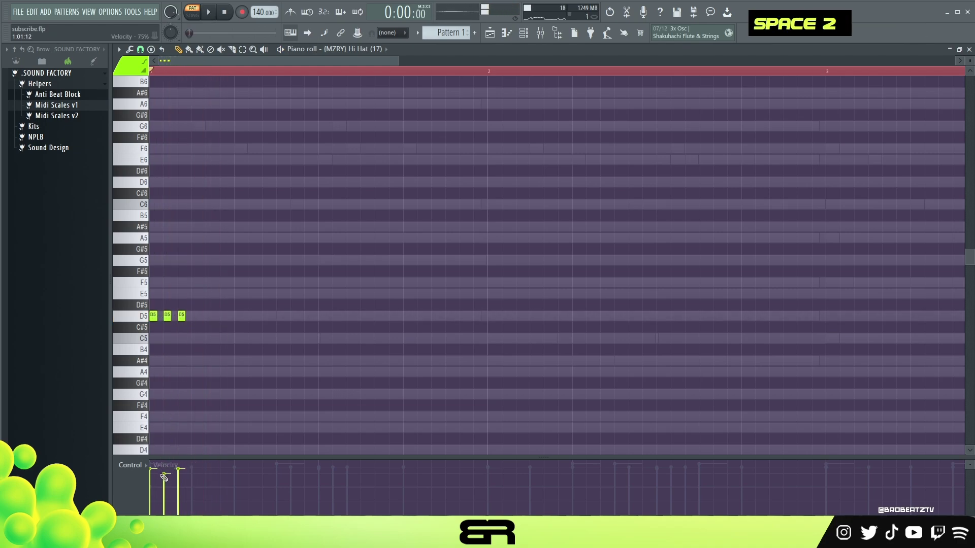
click(195, 316)
click(237, 316)
key(space)
key(space)
key(space)
key(space)
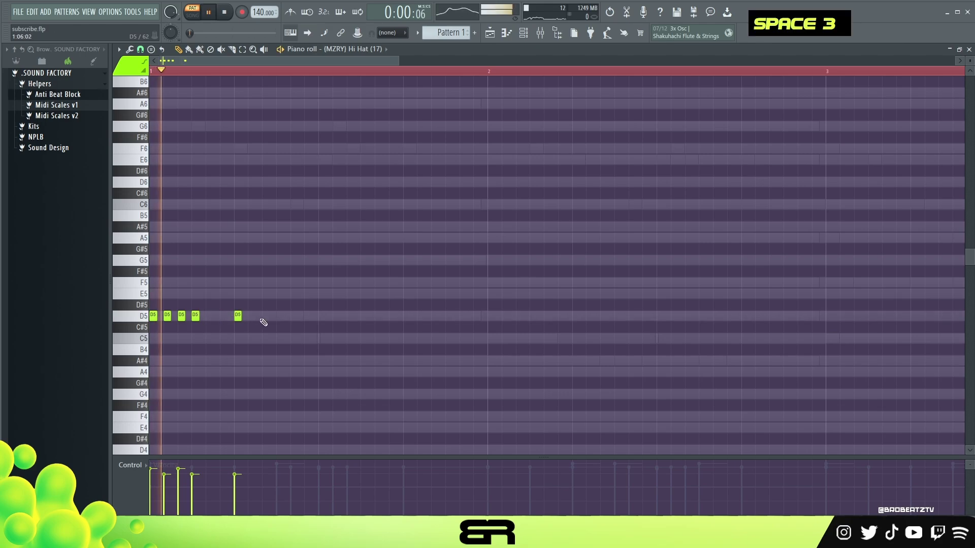
click(279, 315)
key(space)
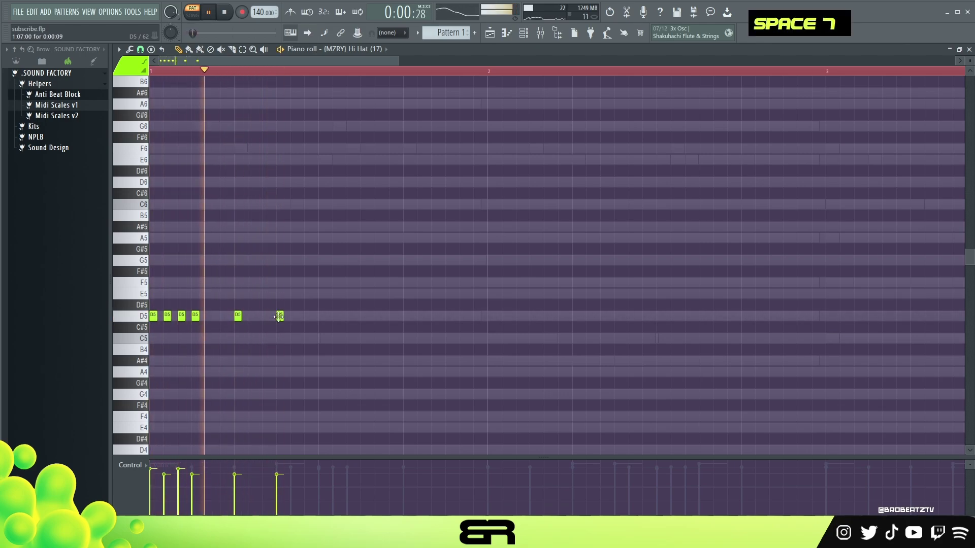
key(space)
key(space)
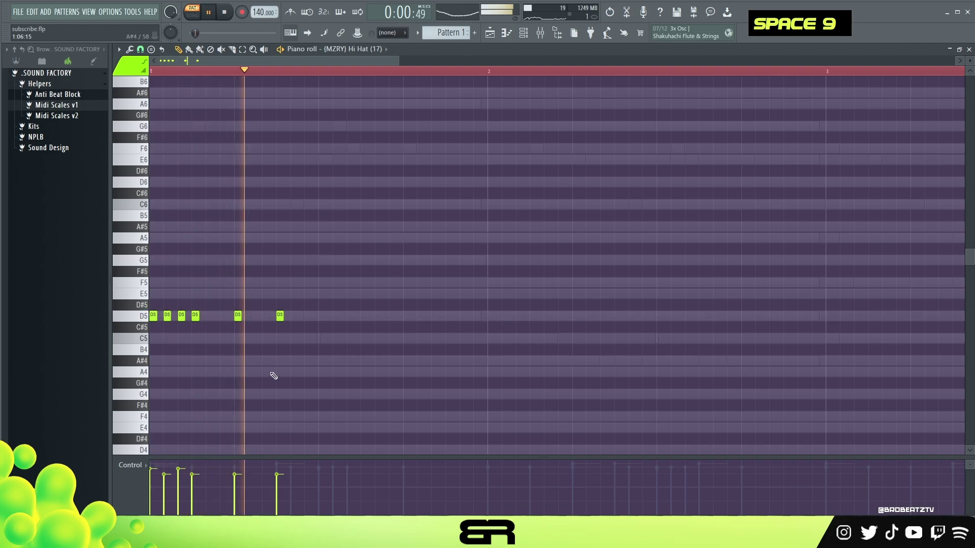
key(space)
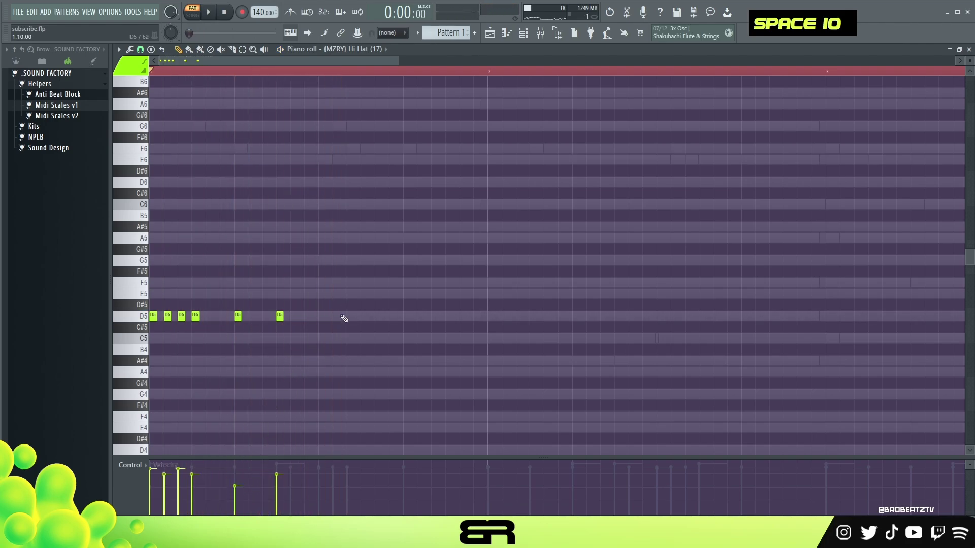
Duplicate the last two D5 hits and place the copies right after the originals.
drag(345, 319, 306, 324)
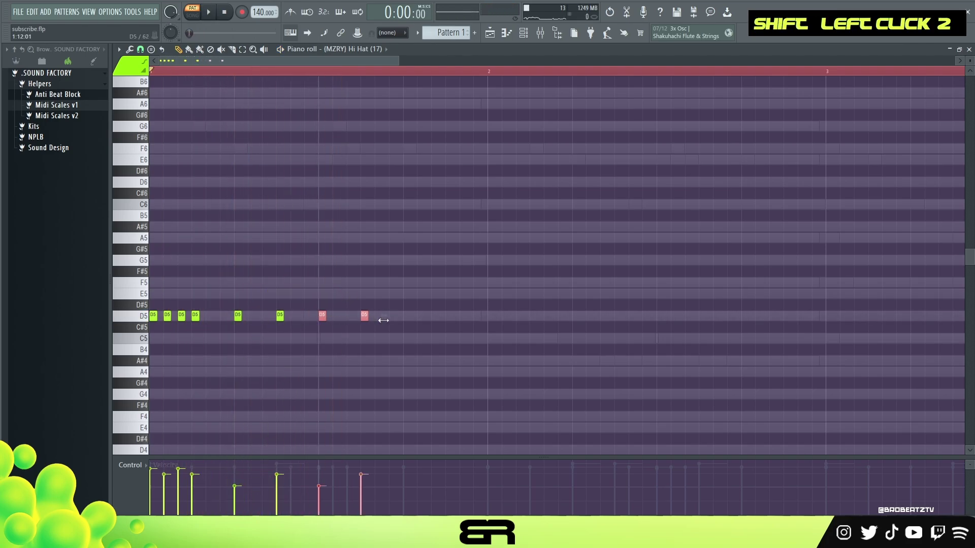
shift+click(326, 318)
drag(414, 318, 401, 318)
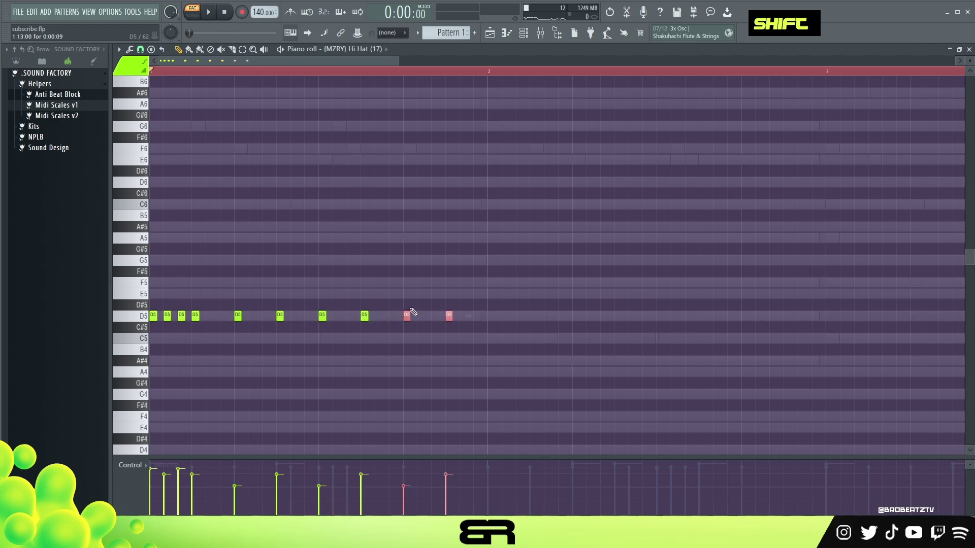
key(space)
Select the last six D5 hits and lower their velocity.
key(ctrl+a)
scroll(438, 272, up, 2)
ctrl+drag(541, 232, 238, 327)
key(space)
key(space)
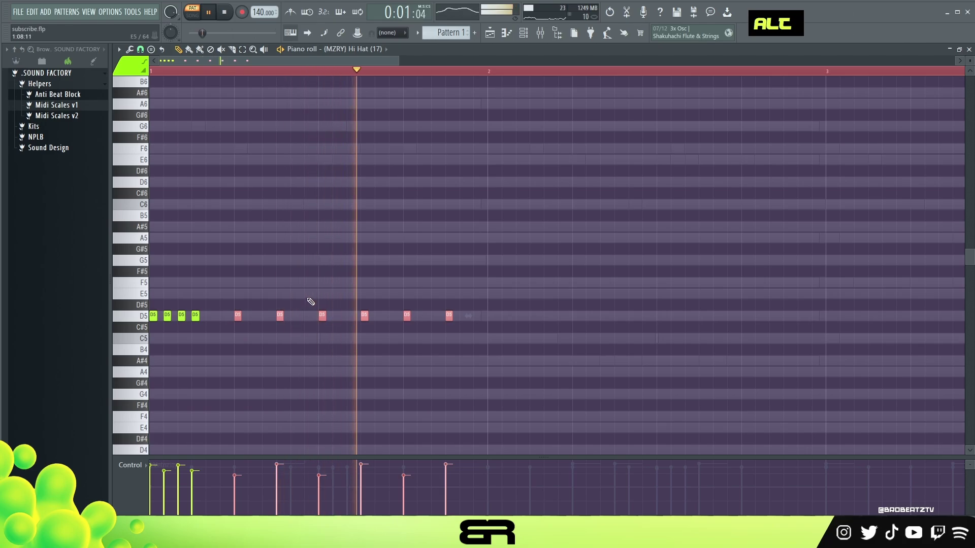
scroll(322, 269, down, 1)
right_click(326, 259)
key(space)
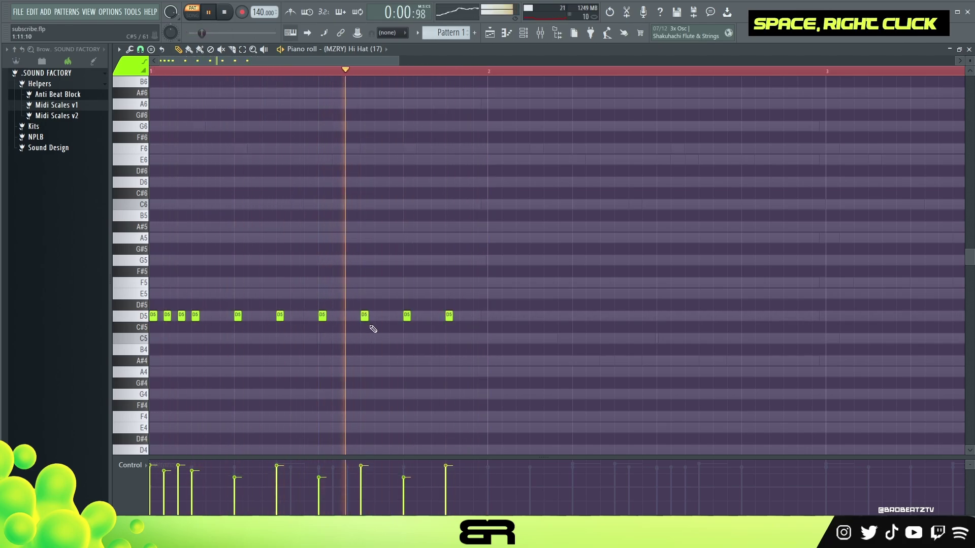
key(space)
key(space)
Add an extra D5 hit for a quick double and adjust its velocity.
key(space)
click(416, 324)
key(space)
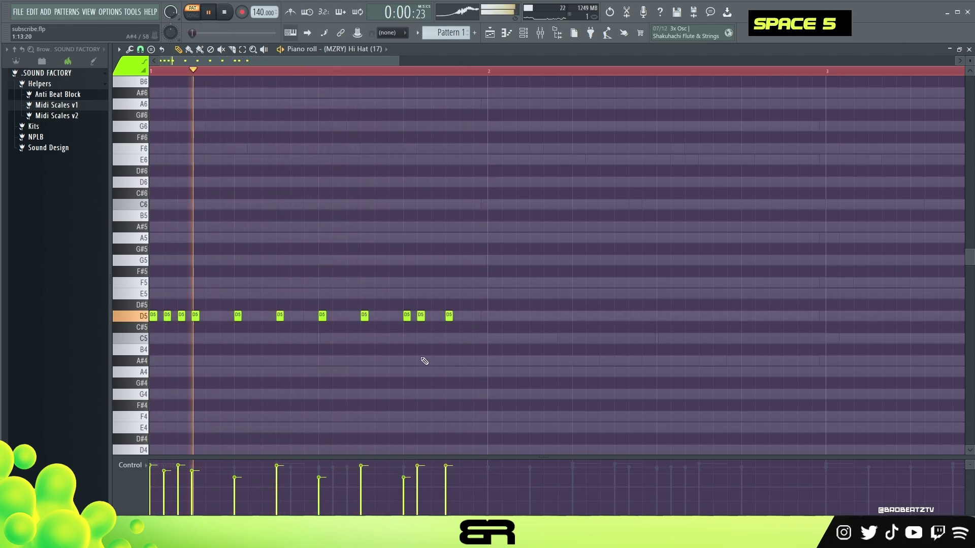
scroll(414, 321, down, 2)
key(space)
scroll(409, 330, up, 7)
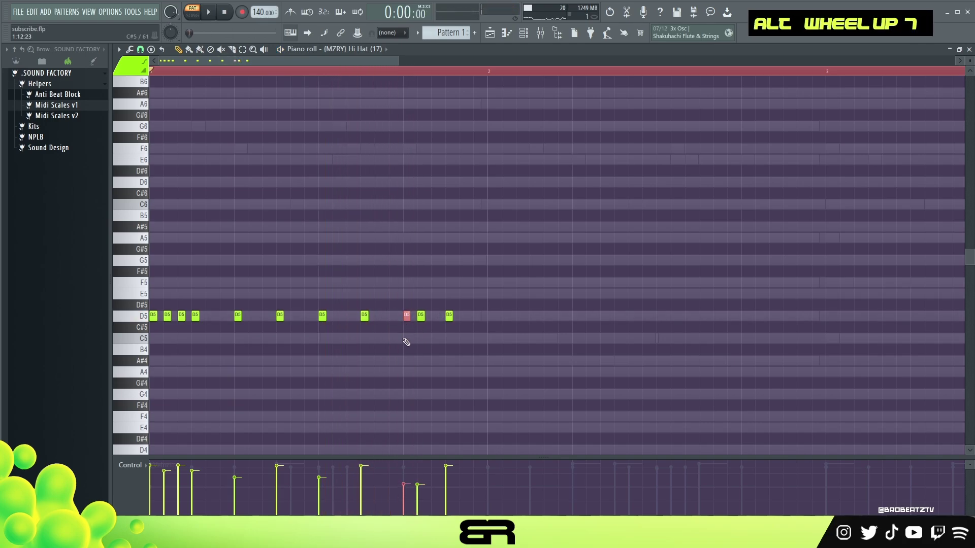
right_click(441, 349)
key(space)
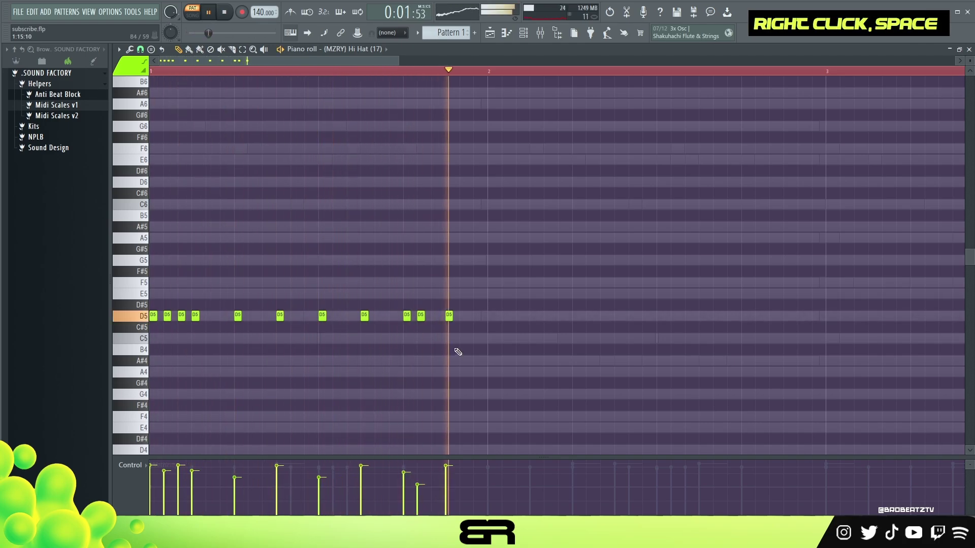
key(space)
Add a D5 hit early in bar 2 plus a B4 roll note, lowering the C5 and B4 velocities.
click(532, 316)
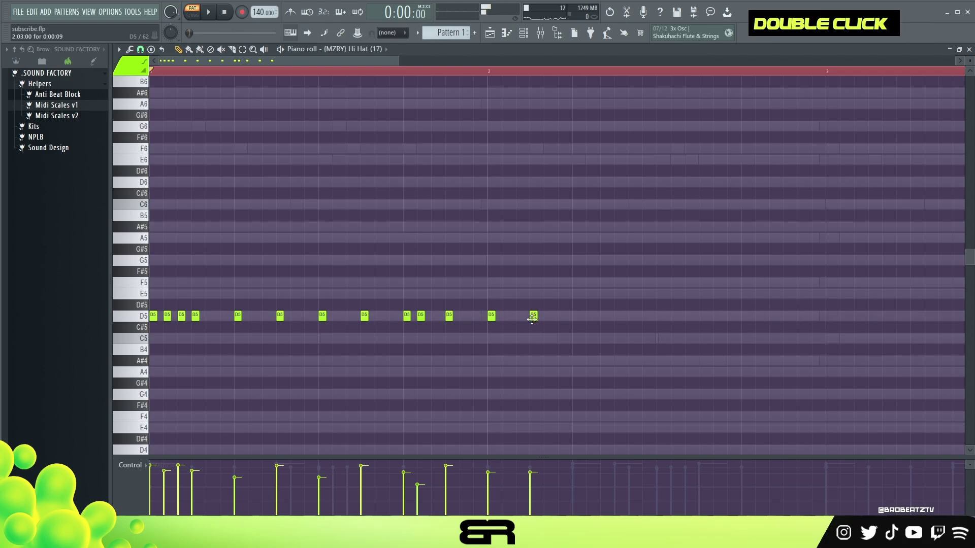
click(562, 349)
key(space)
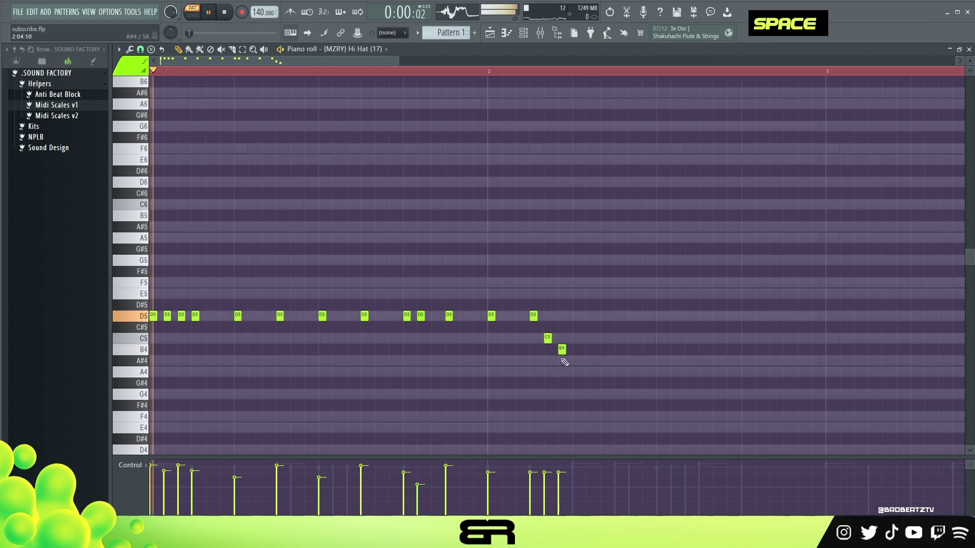
drag(530, 482, 544, 488)
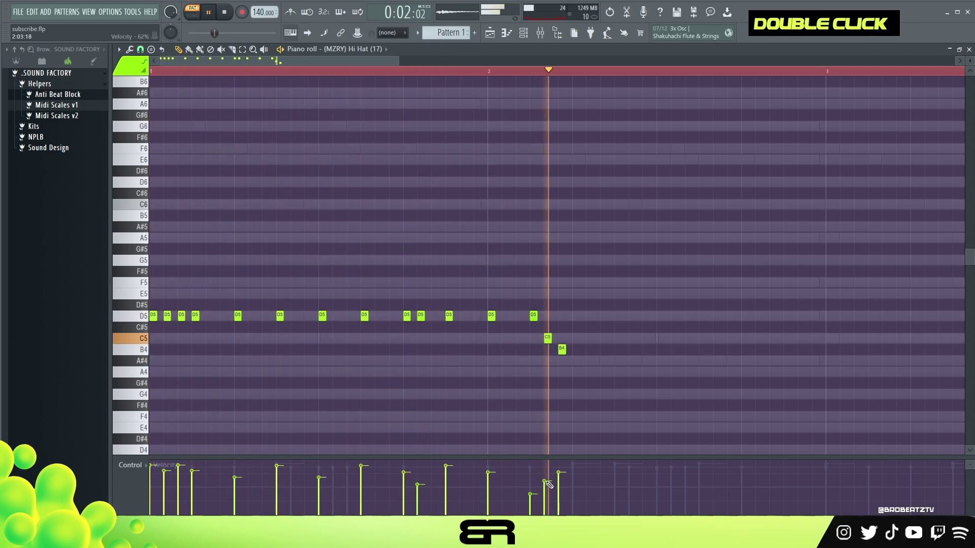
key(space)
key(space)
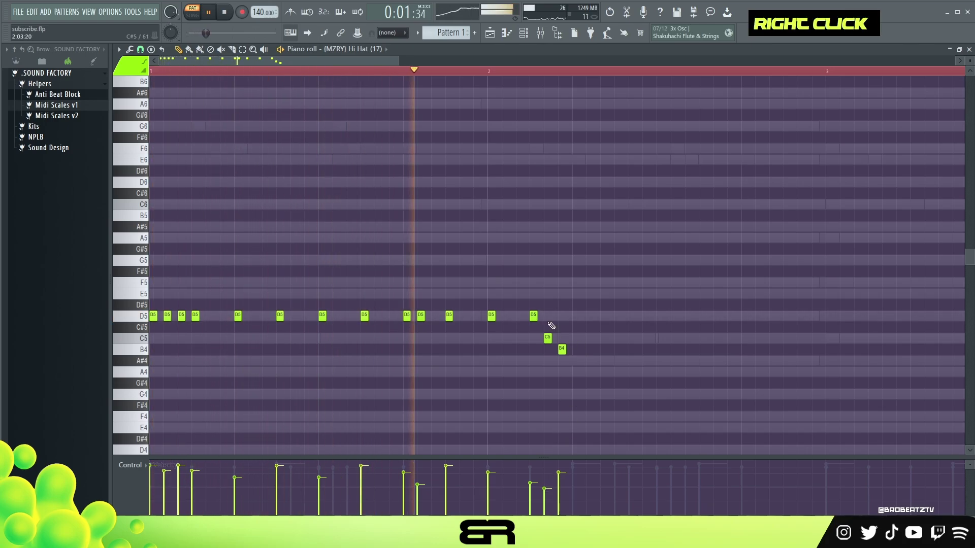
Add two more D5 hits in bar 2 and adjust the velocities of the D5, C5 and B4 roll notes.
click(574, 316)
click(616, 316)
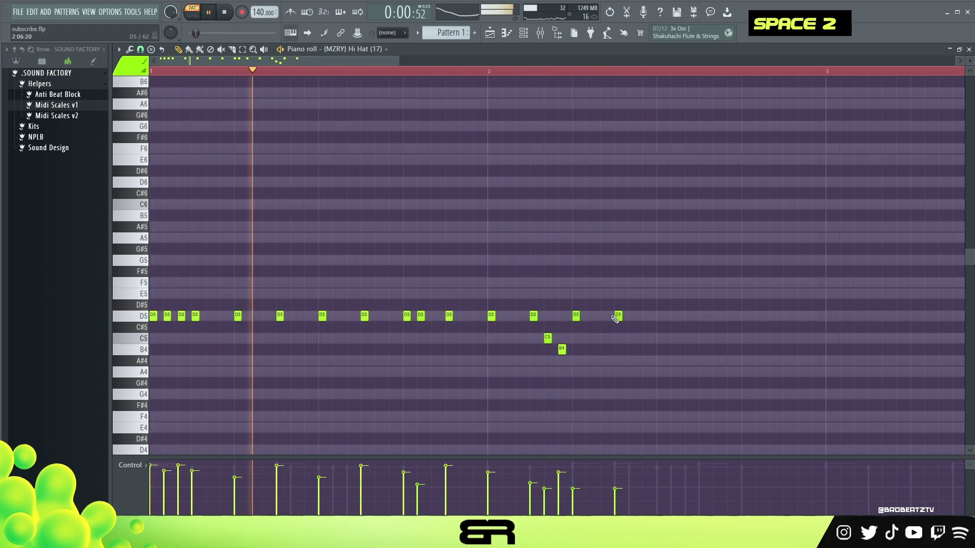
alt+scroll(576, 325, up, 13)
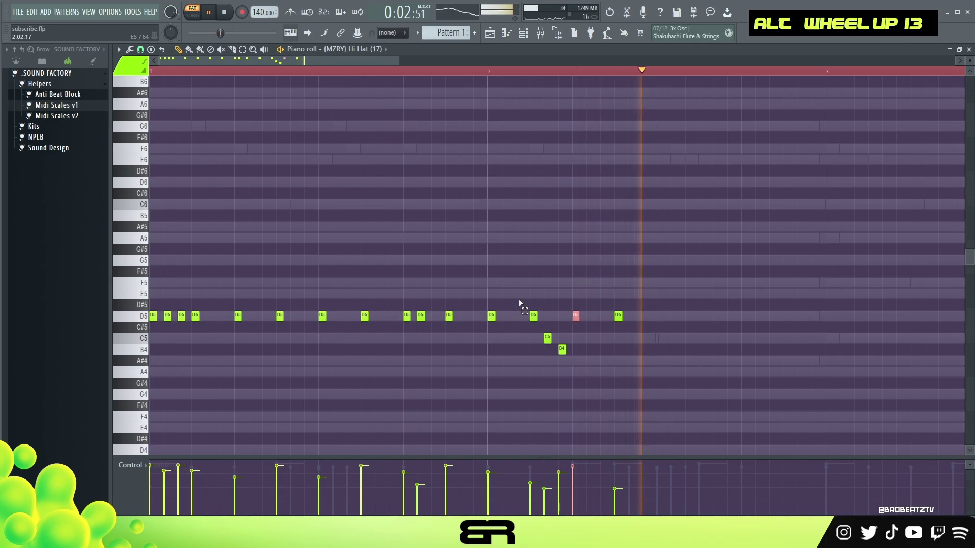
key(space)
ctrl+drag(519, 305, 564, 358)
alt+scroll(557, 346, down, 4)
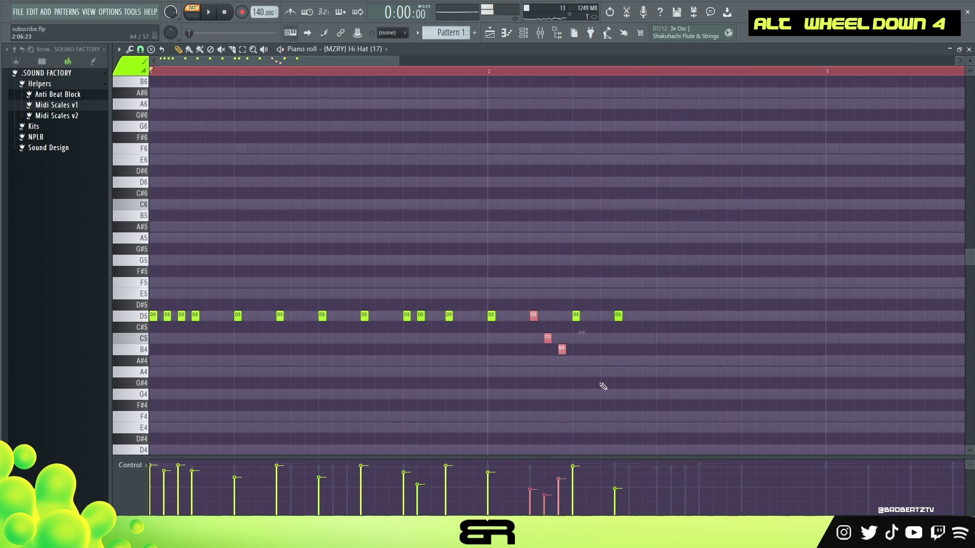
right_click(627, 328)
key(space)
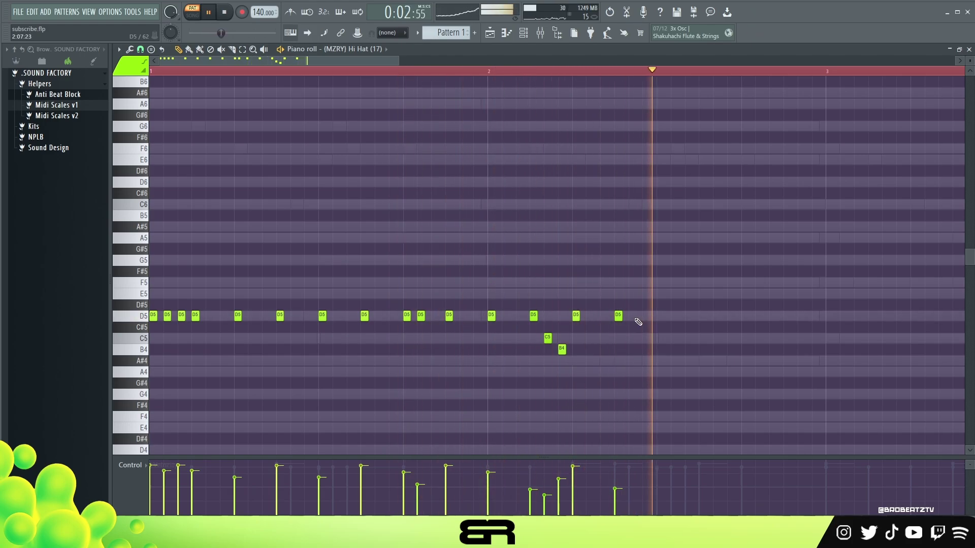
key(space)
Add another D5 hit in bar 2 and raise the velocity of several bar-2 D5 hits.
double_click(702, 316)
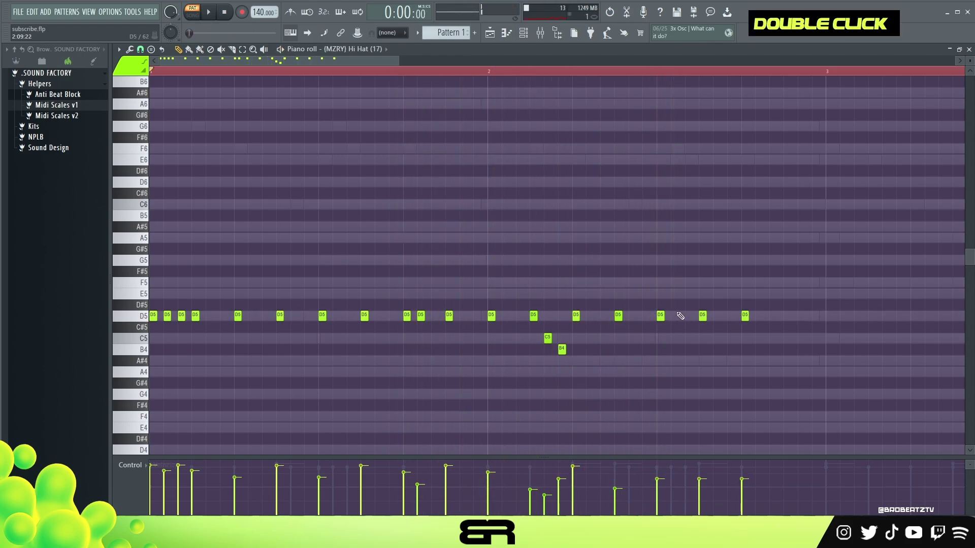
ctrl+click(660, 315)
ctrl+click(745, 315)
scroll(729, 332, up, 4)
ctrl+click(617, 316)
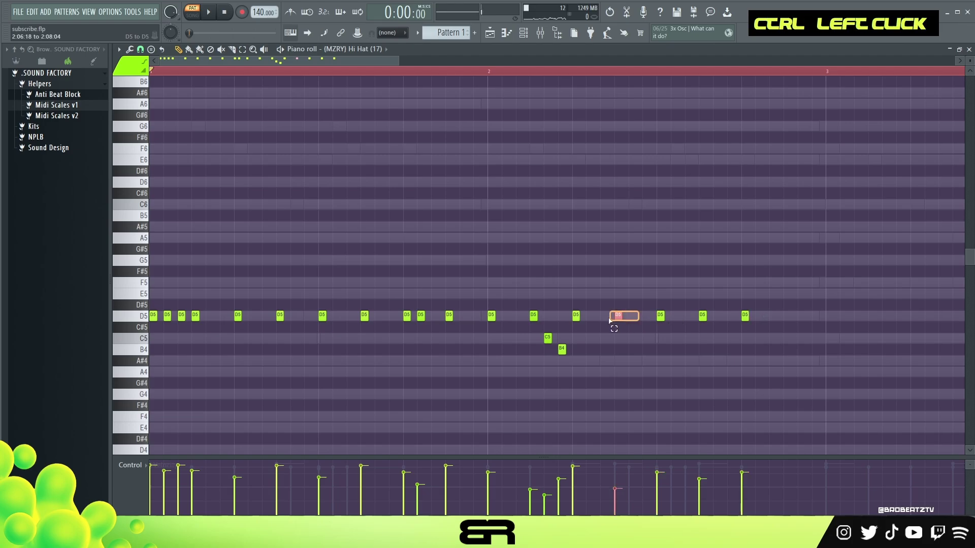
scroll(646, 341, up, 2)
ctrl+click(702, 316)
scroll(702, 325, up, 1)
key(space)
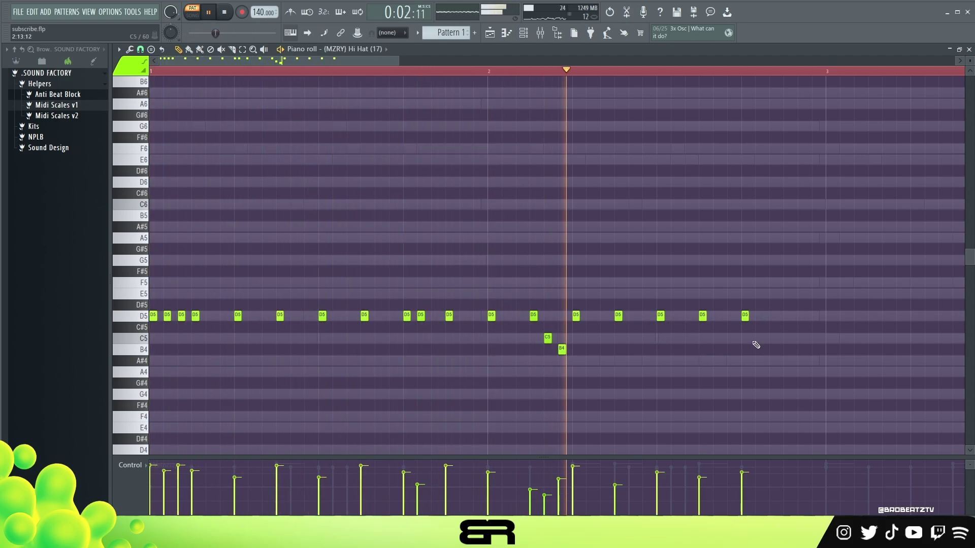
key(space)
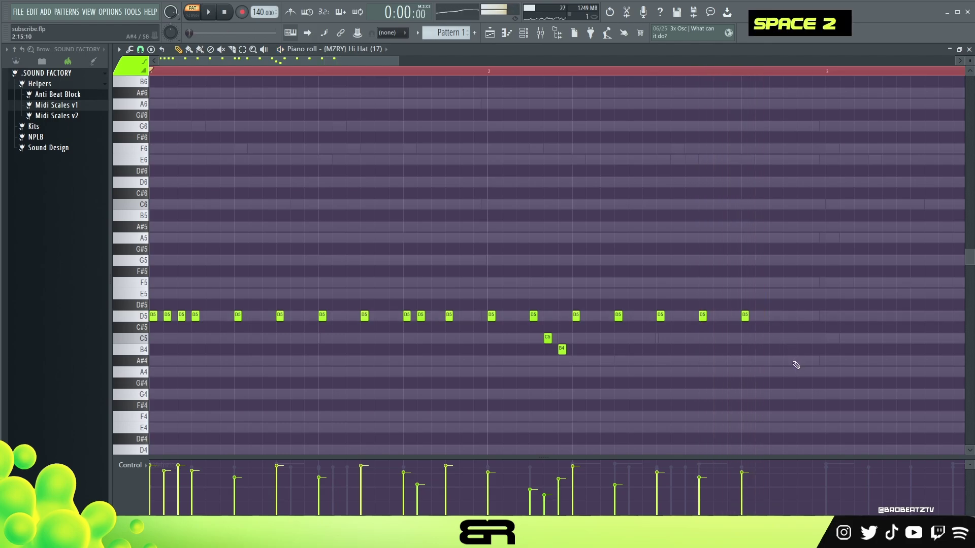
Add a rising A#4 to C#5 roll with a D5 hit above, adjusting the roll velocities.
click(793, 362)
click(813, 329)
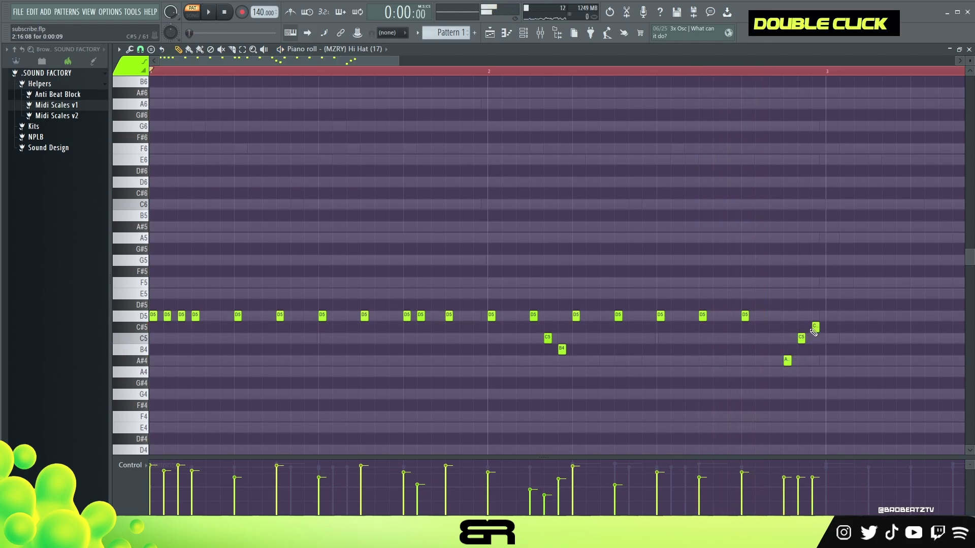
click(787, 316)
key(space)
drag(836, 316, 777, 380)
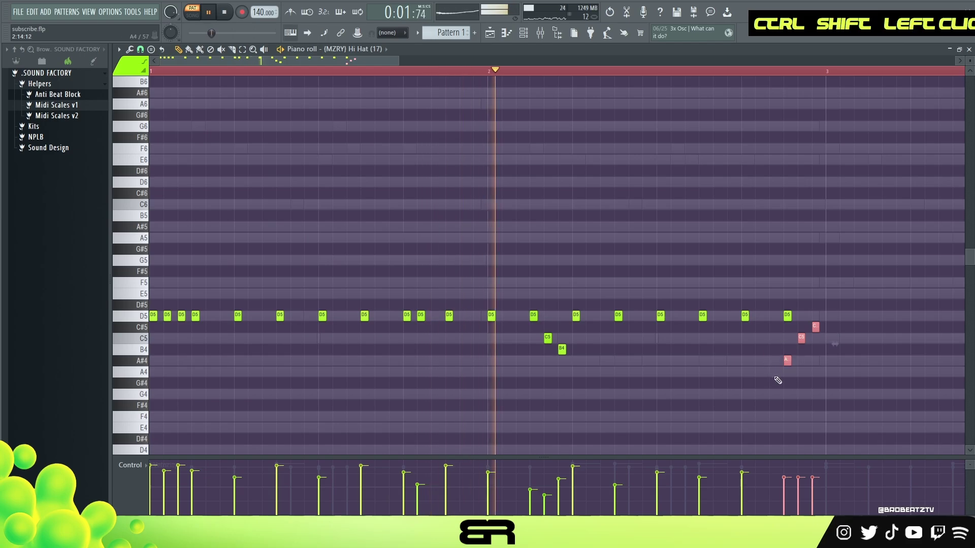
right_click(835, 375)
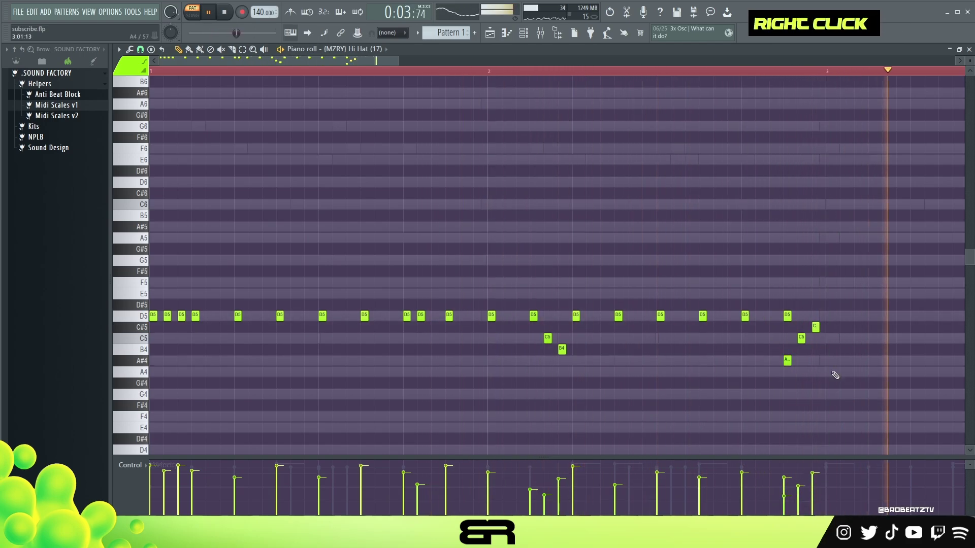
ctrl+click(786, 316)
key(space)
scroll(781, 327, up, 4)
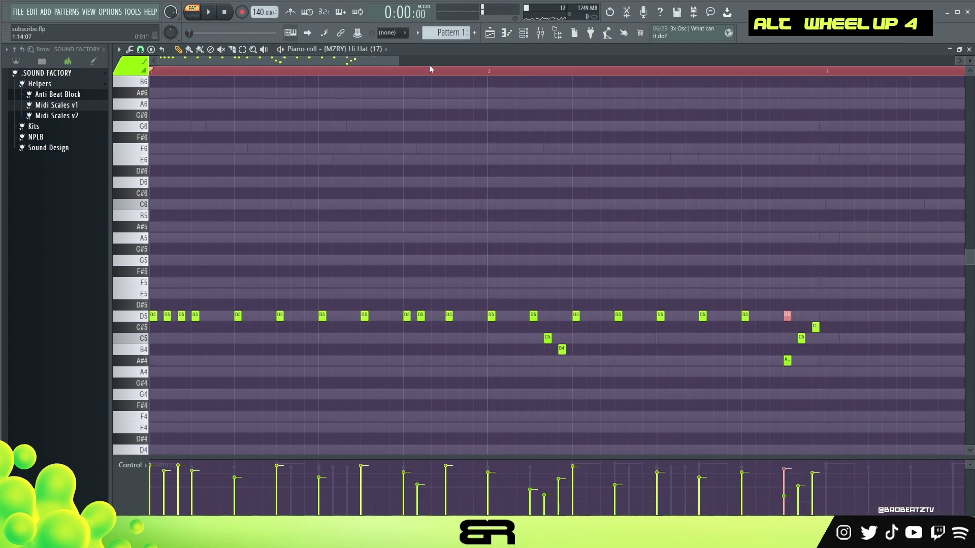
scroll(430, 70, down, 1)
Duplicate the whole hi-hat pattern to the right and zoom out to view all four bars.
shift+click(152, 317)
drag(159, 317, 650, 318)
right_click(635, 244)
ctrl+right_click(551, 208)
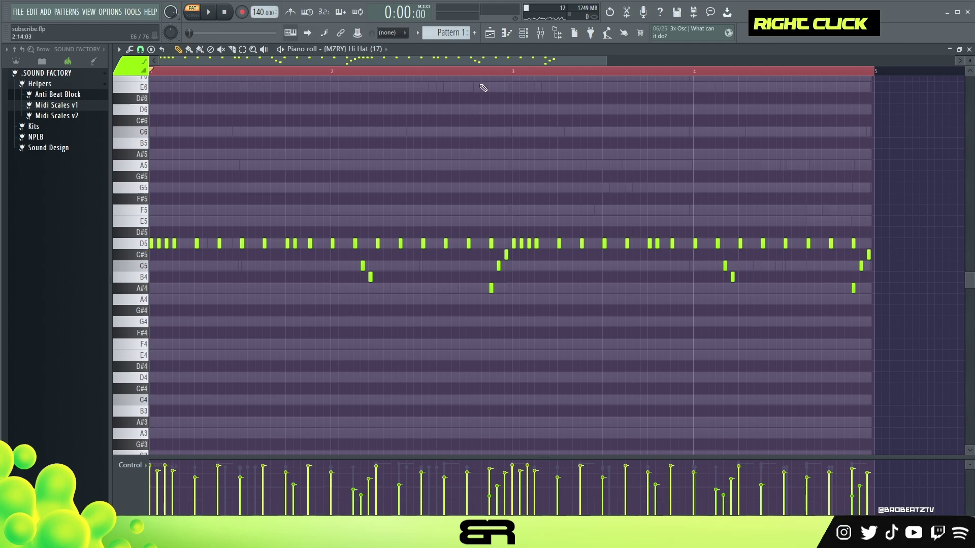
Close the Hi Hat piano roll, open the Channel rack with F6, and play then stop the full beat.
click(489, 33)
key(F6)
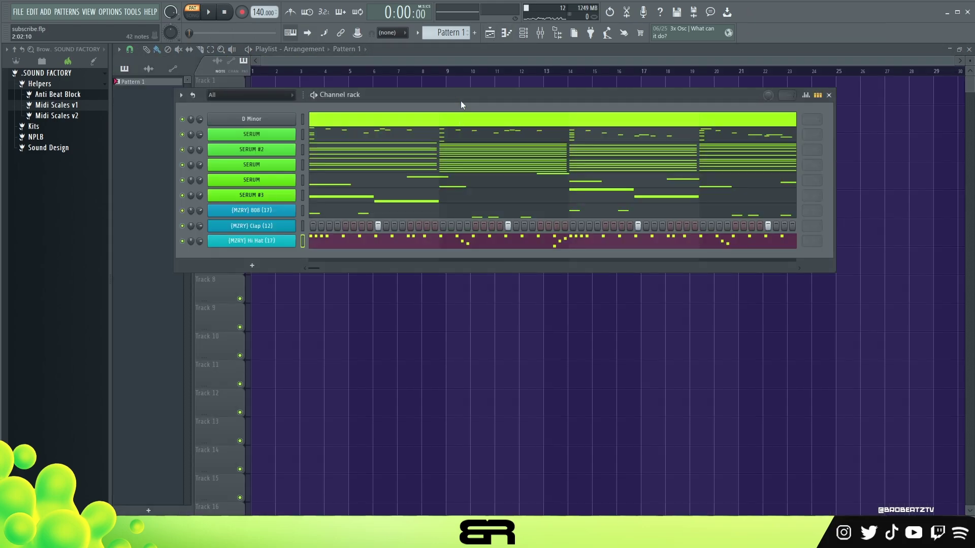
click(213, 15)
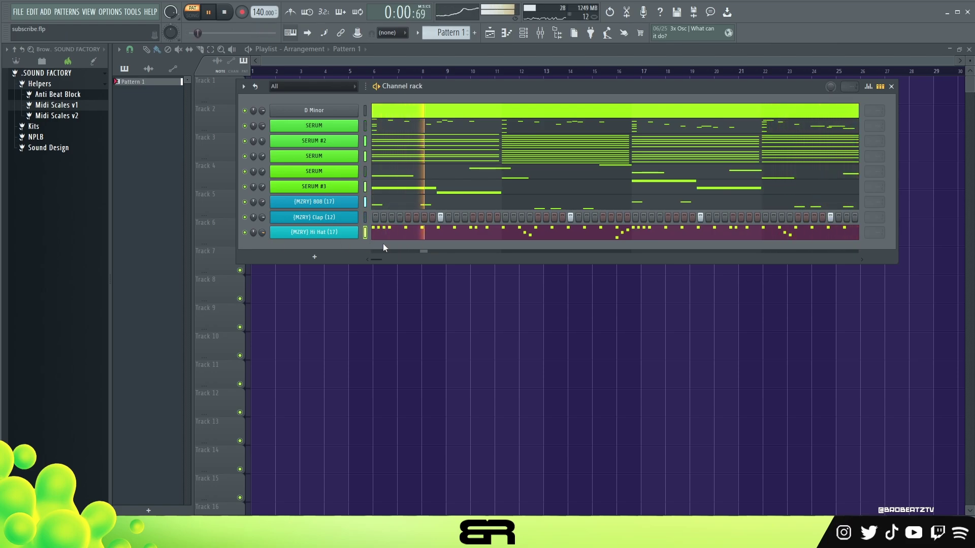
scroll(360, 208, down, 1)
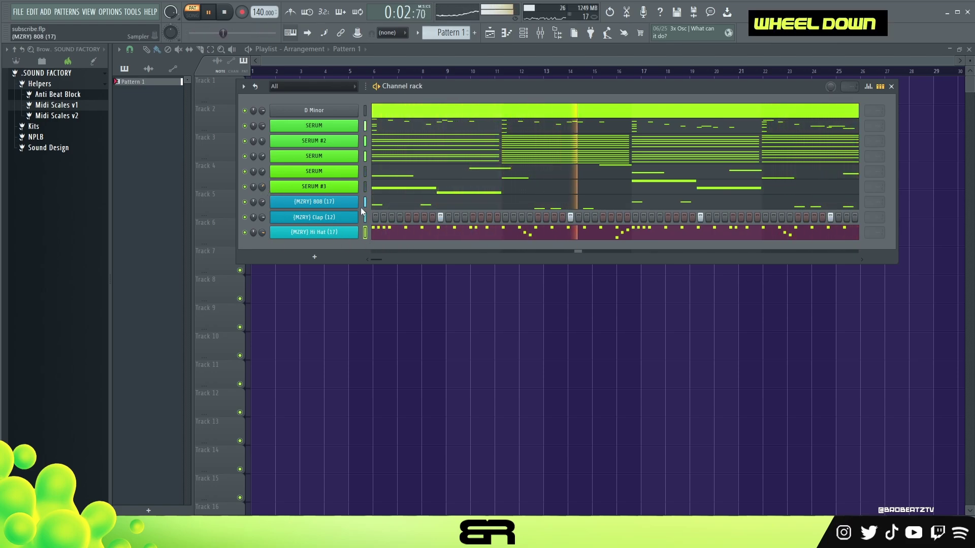
scroll(364, 208, down, 1)
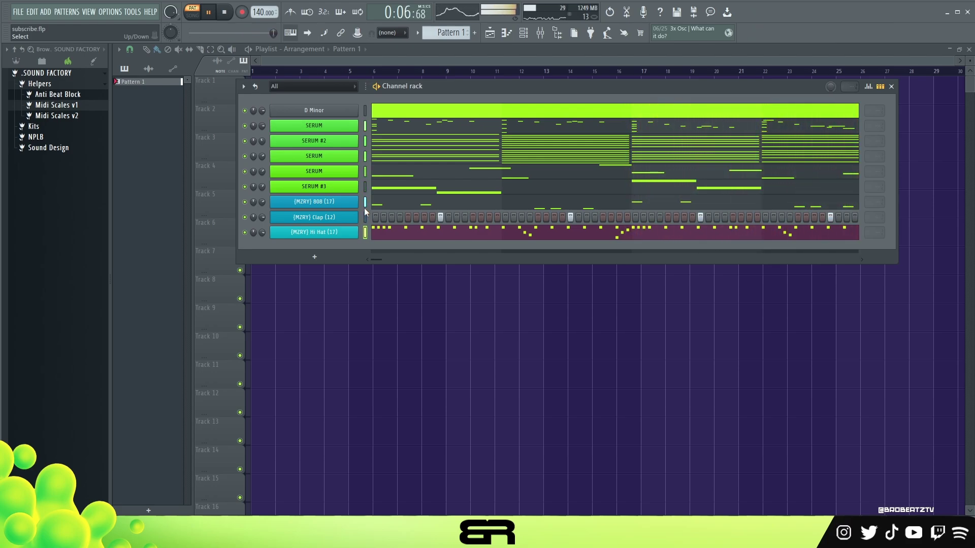
key(space)
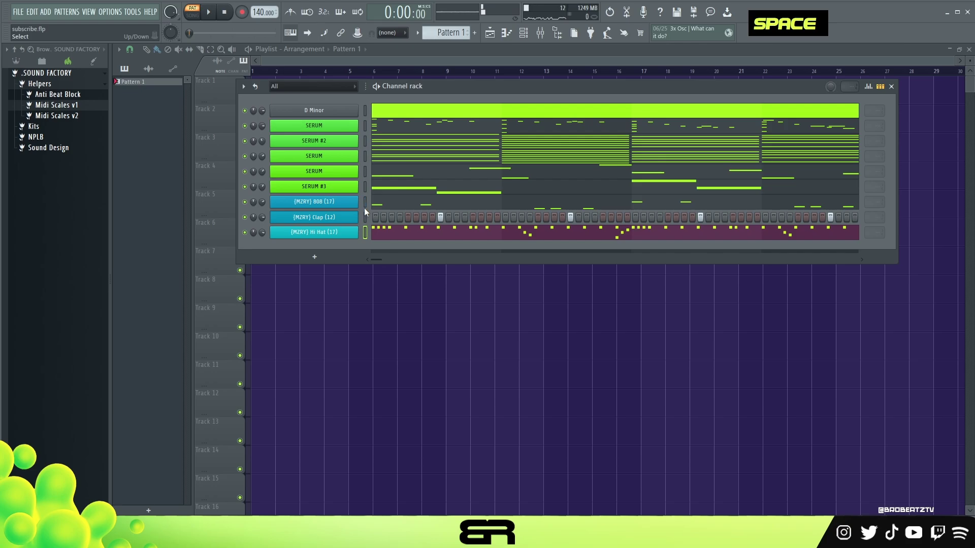